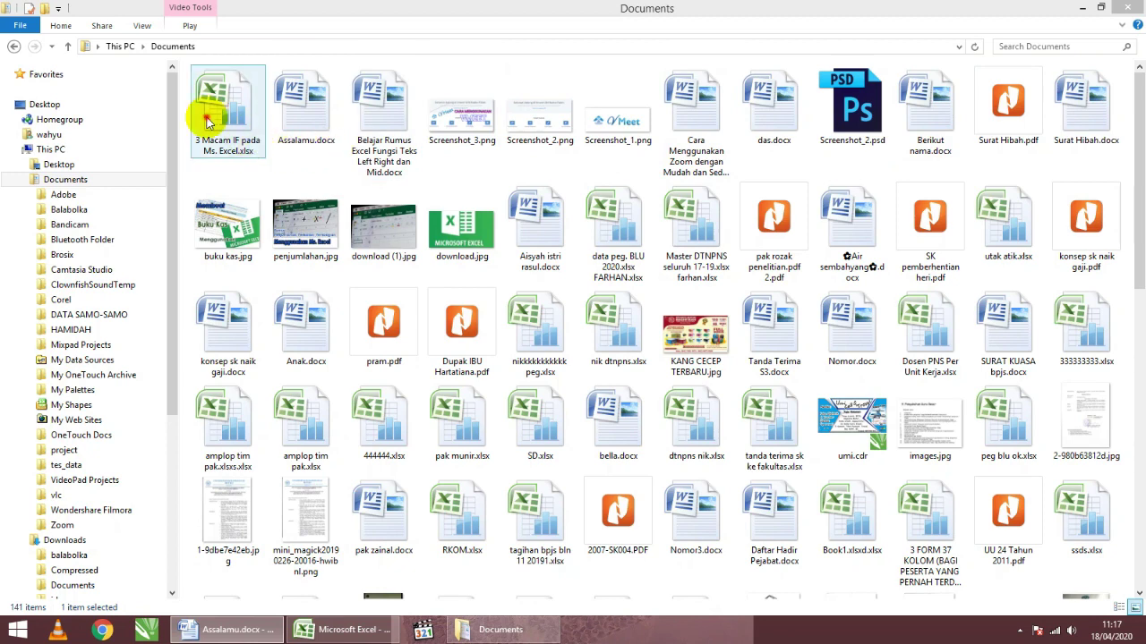
# Step: Open the workbook 3 Macam IF pada Ms. Excel.xlsx, view its If Majemuk and If Gabungan sheets, and return to IF Tunggal
pyautogui.doubleClick(205, 116)
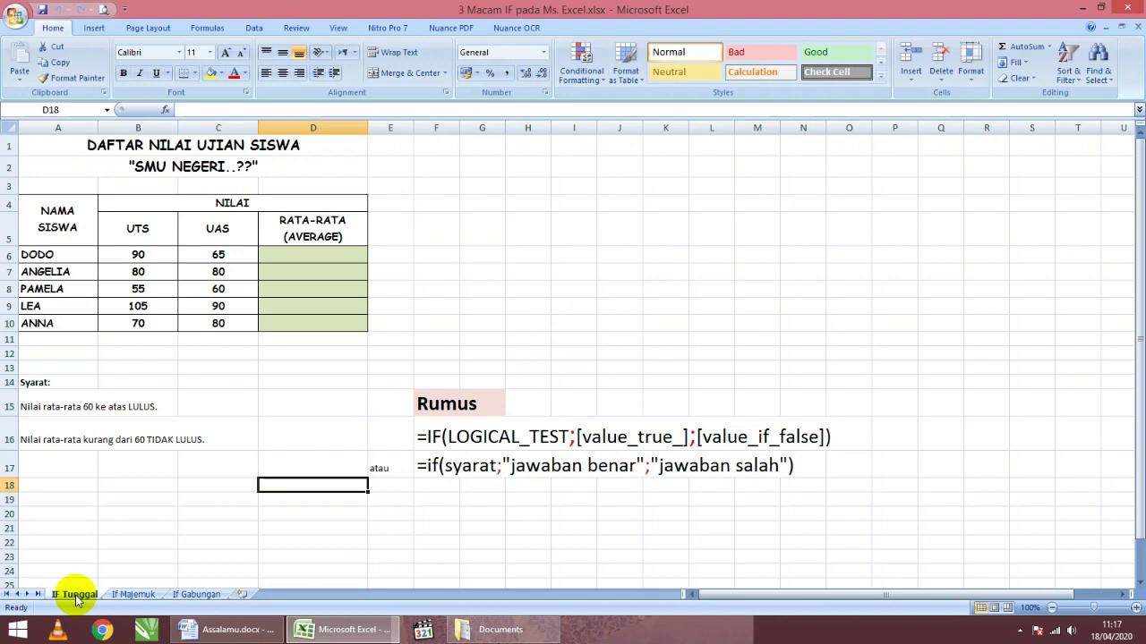
pyautogui.click(135, 596)
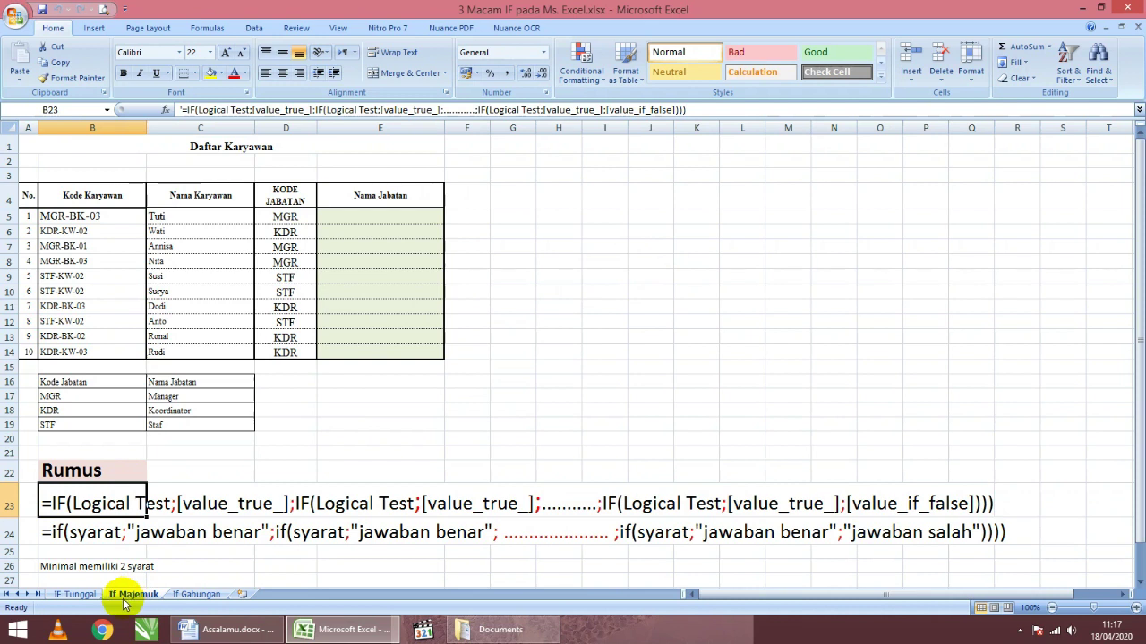
pyautogui.click(188, 597)
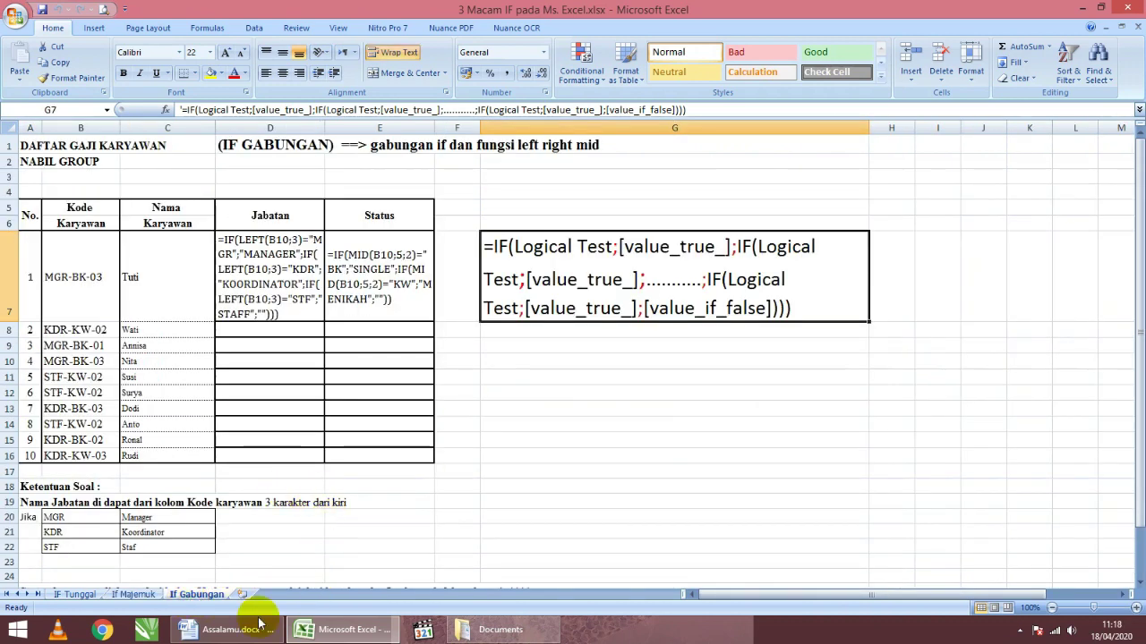
pyautogui.click(70, 596)
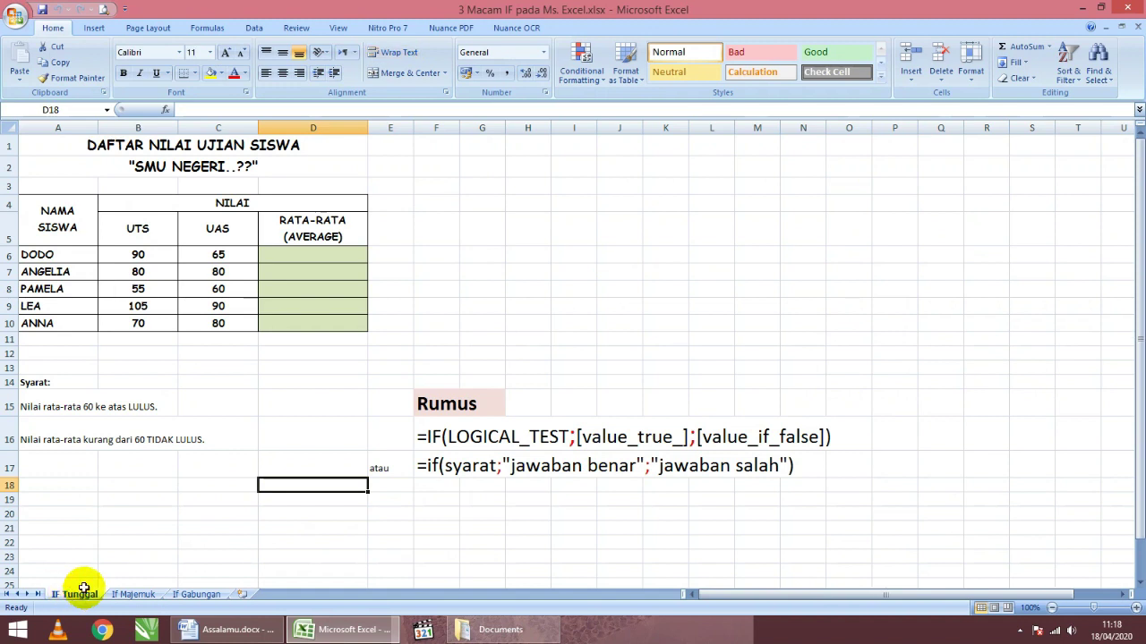
# Step: Examine the averages, the Syarat conditions and the Rumus syntax on IF Tunggal, ending on DODO's LULUS / TIDAK LULUS cell
pyautogui.click(556, 308)
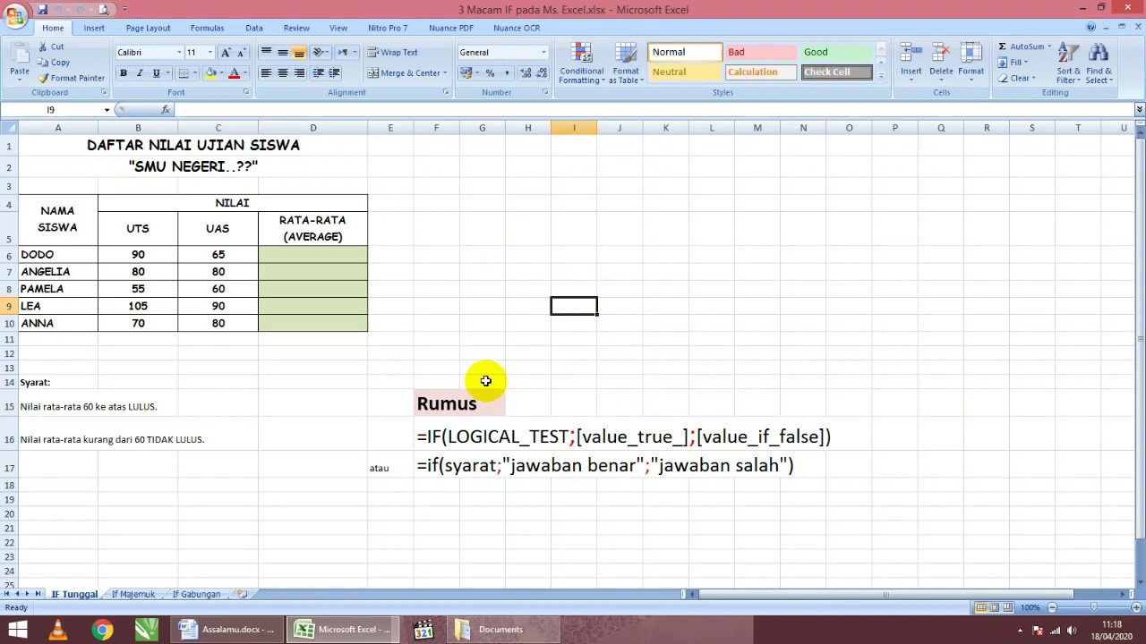
pyautogui.click(417, 287)
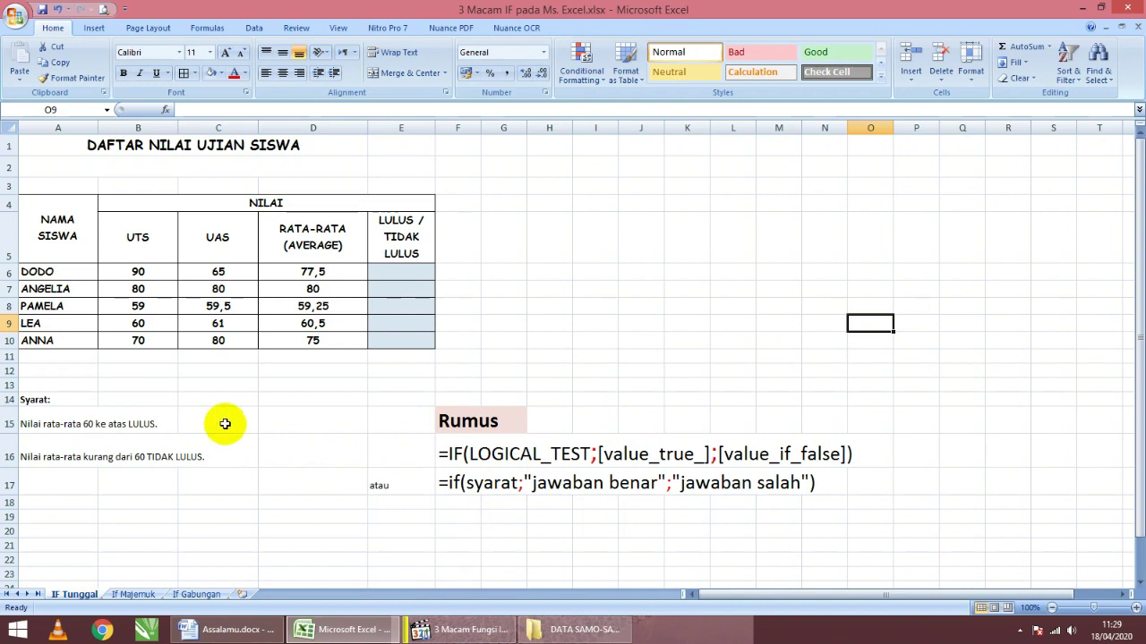
pyautogui.click(518, 347)
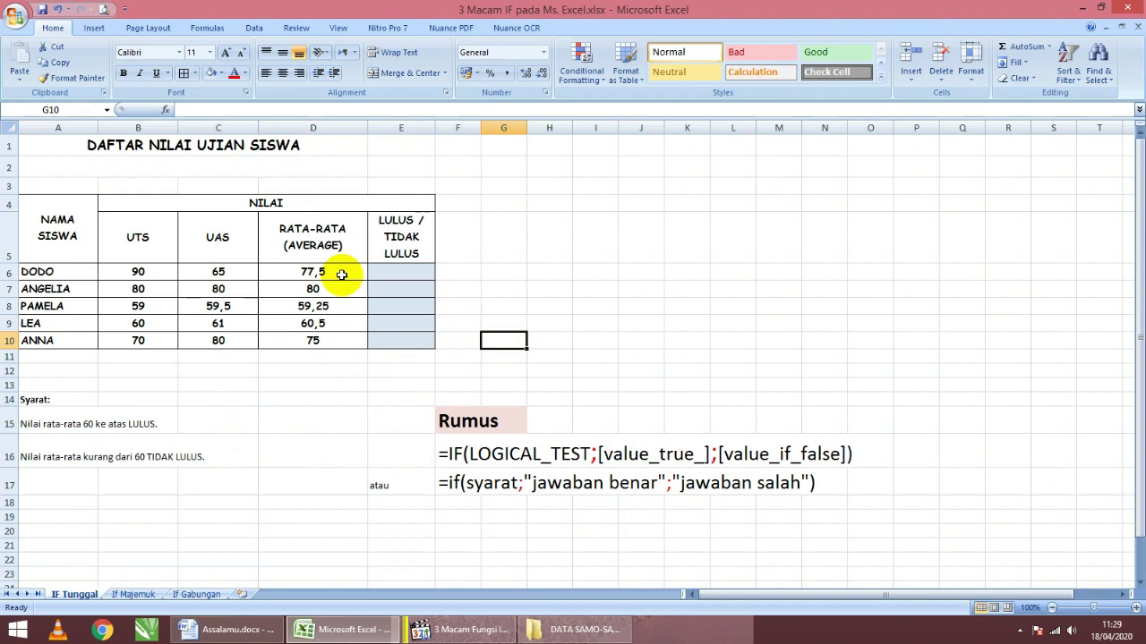
pyautogui.moveTo(341, 275); pyautogui.dragTo(341, 339)
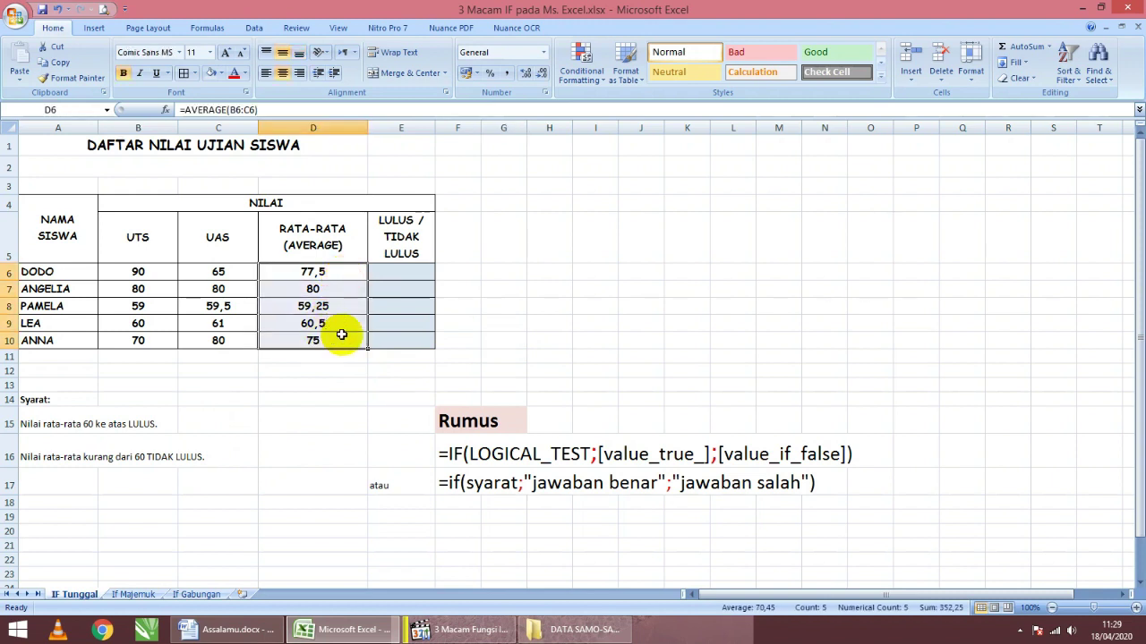
pyautogui.click(584, 346)
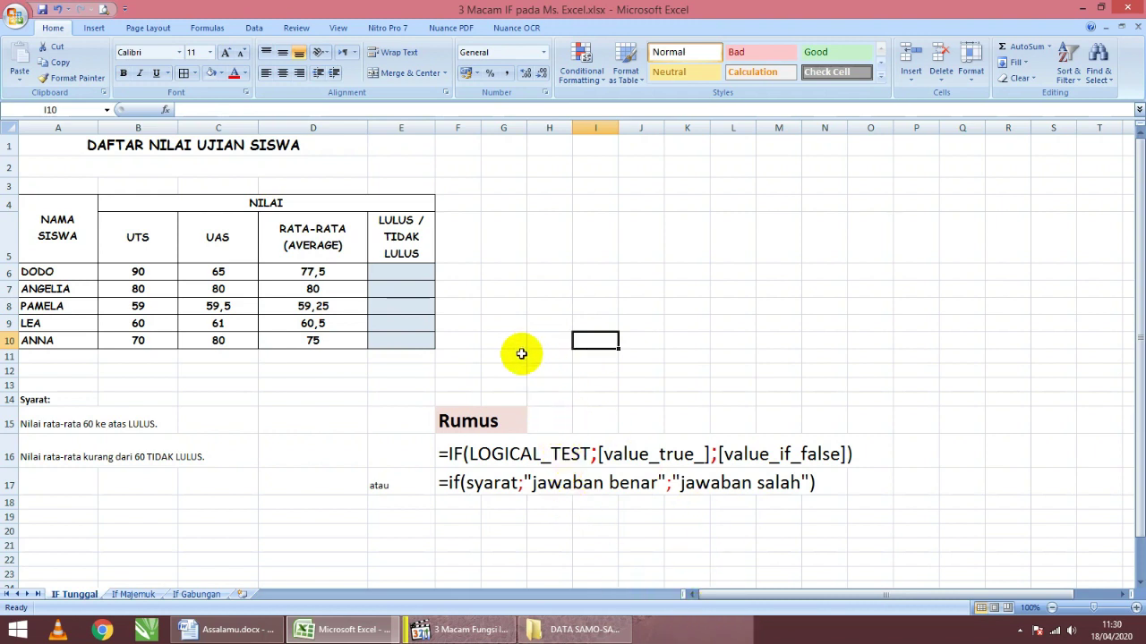
pyautogui.click(441, 457)
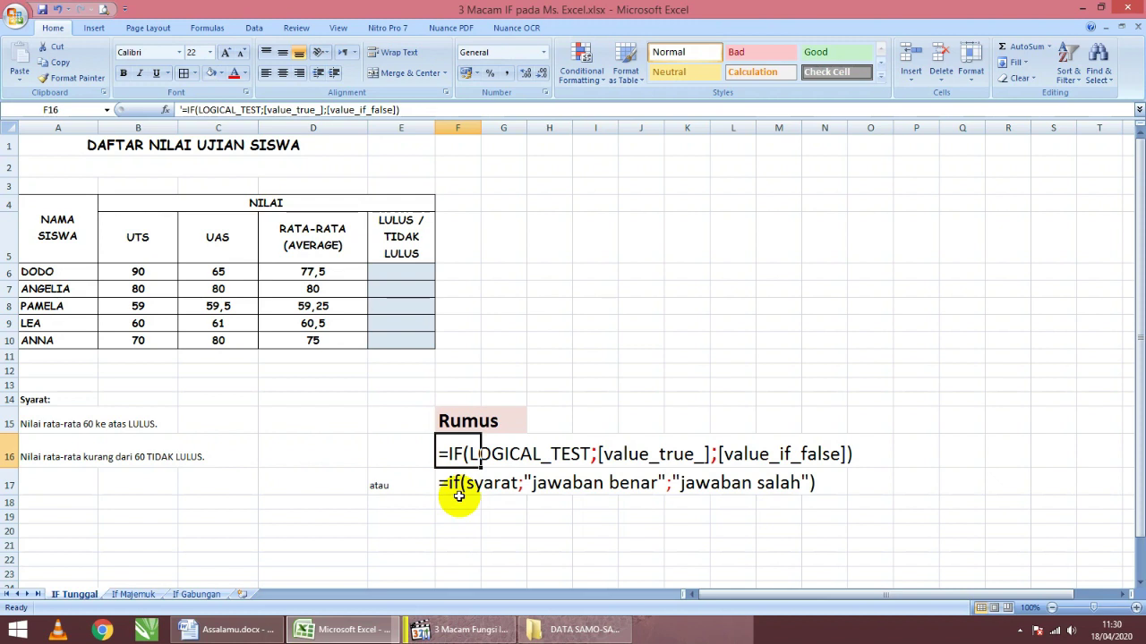
pyautogui.click(534, 492)
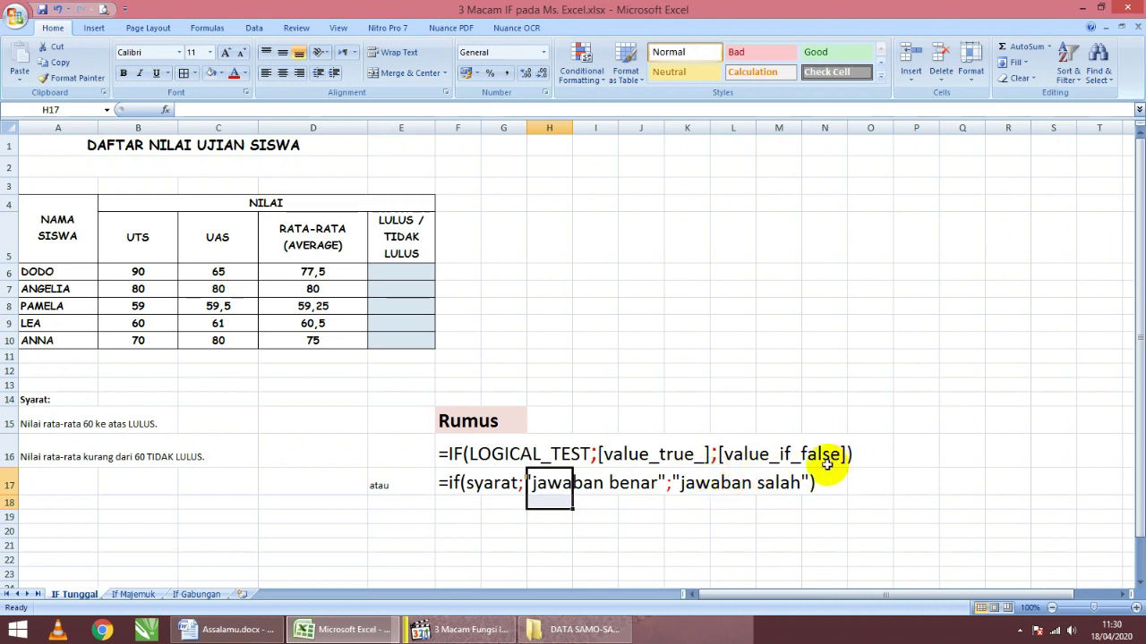
pyautogui.click(468, 545)
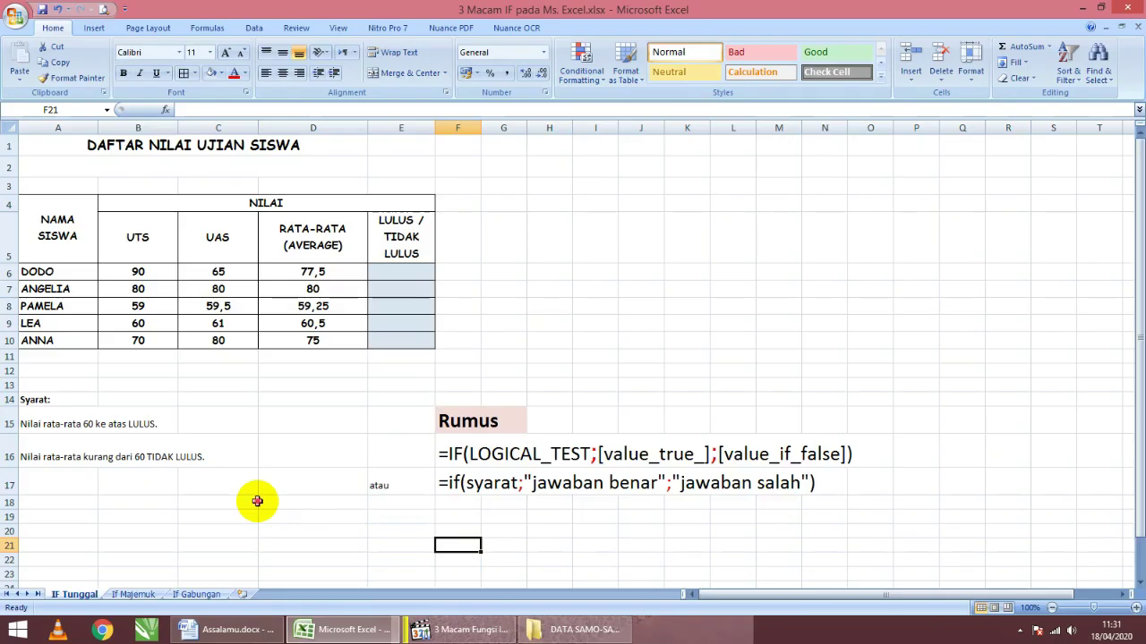
pyautogui.click(256, 502)
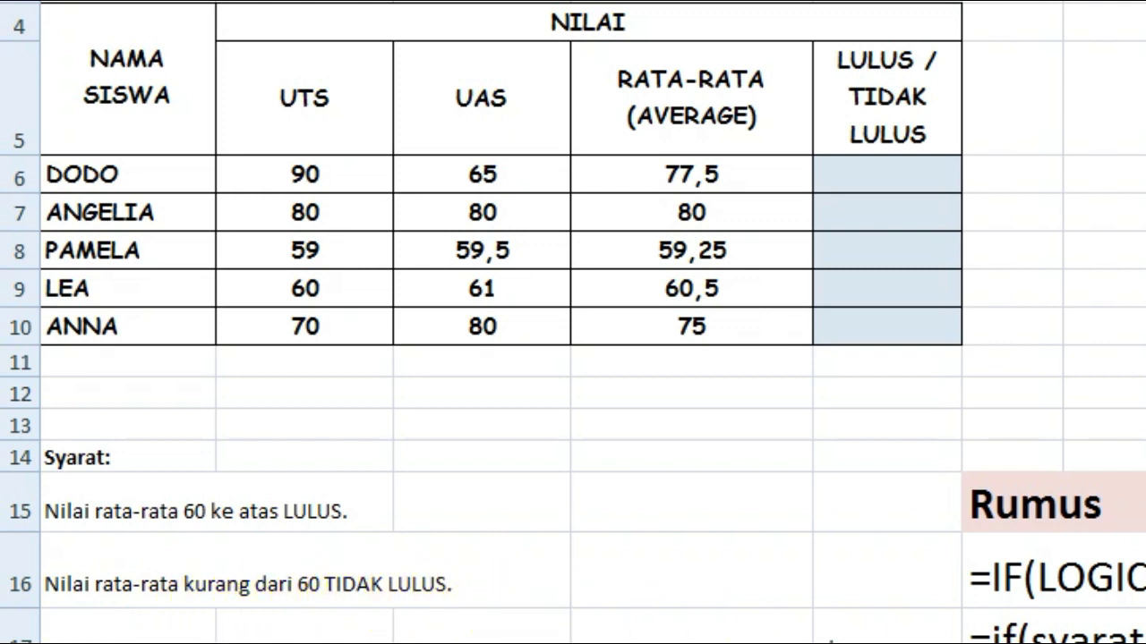
pyautogui.click(842, 181)
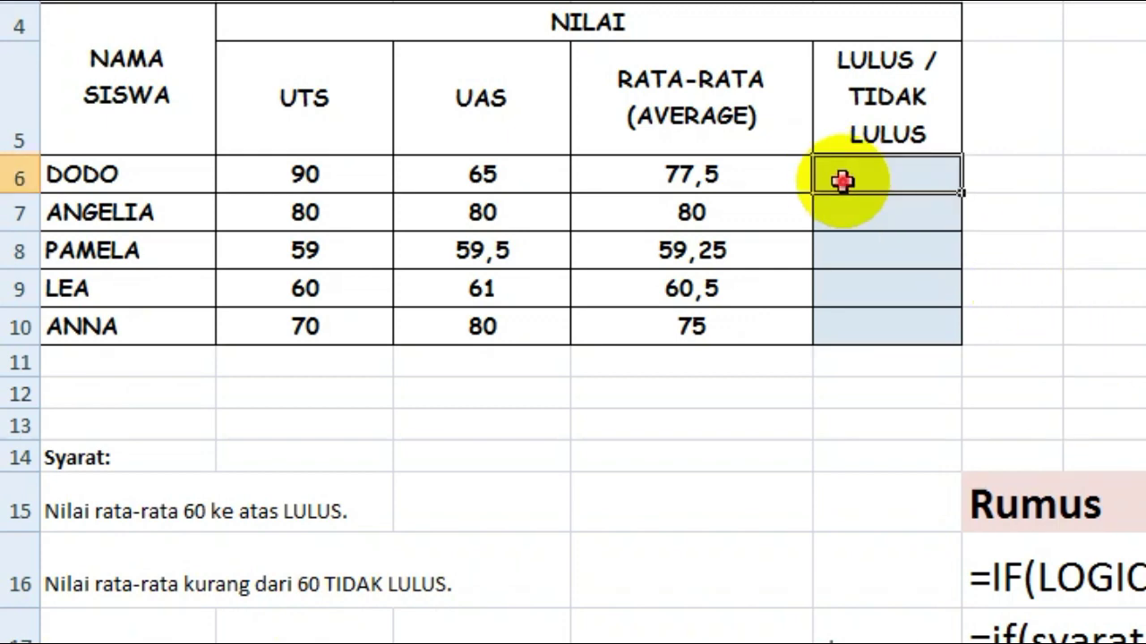
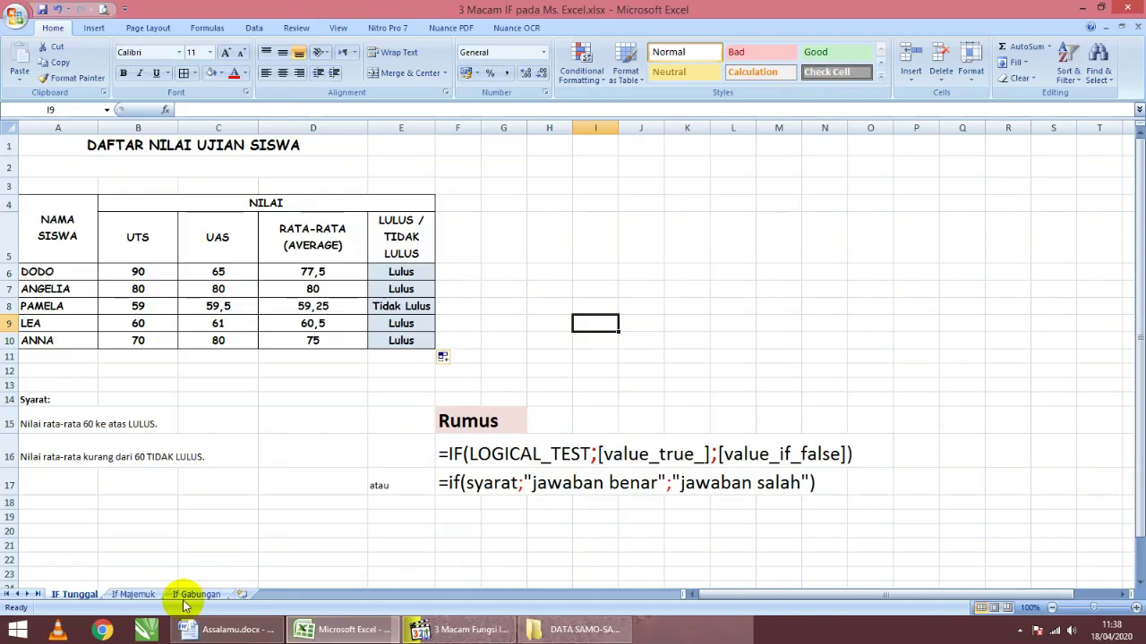
# Step: Switch to the If Majemuk sheet and examine the Daftar Karyawan table, especially its Nama Jabatan column
pyautogui.click(126, 594)
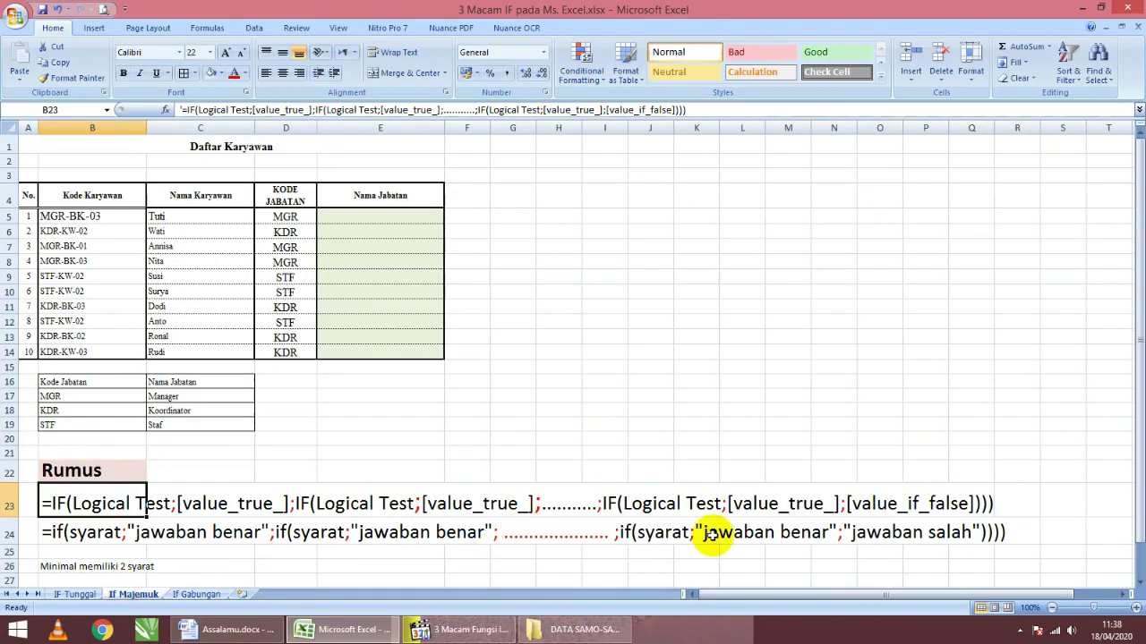
pyautogui.click(678, 369)
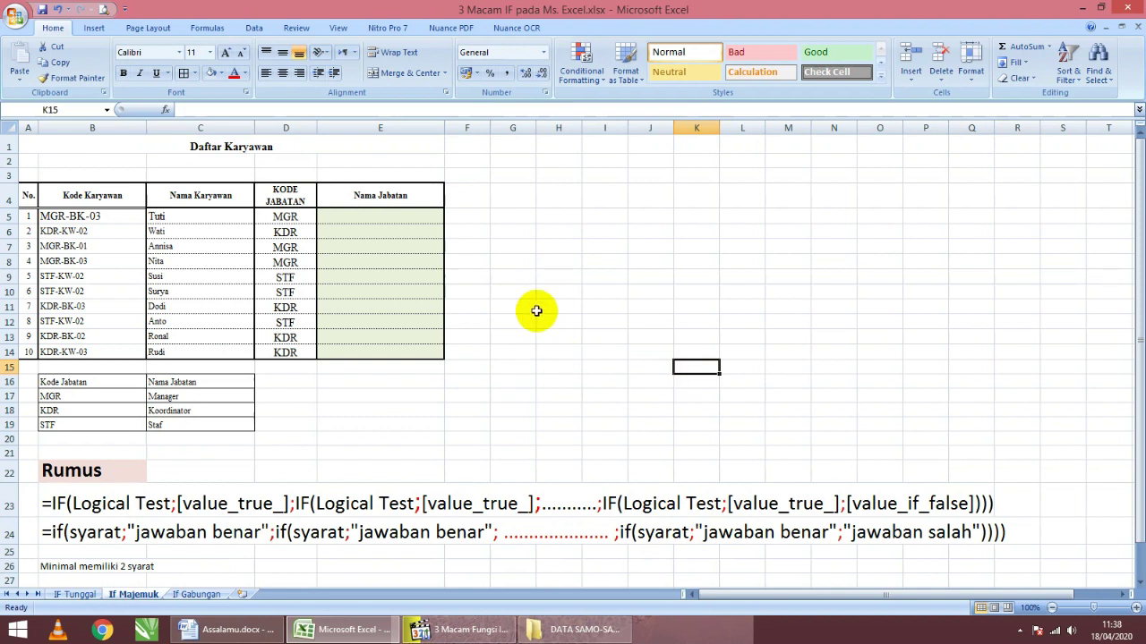
pyautogui.click(518, 408)
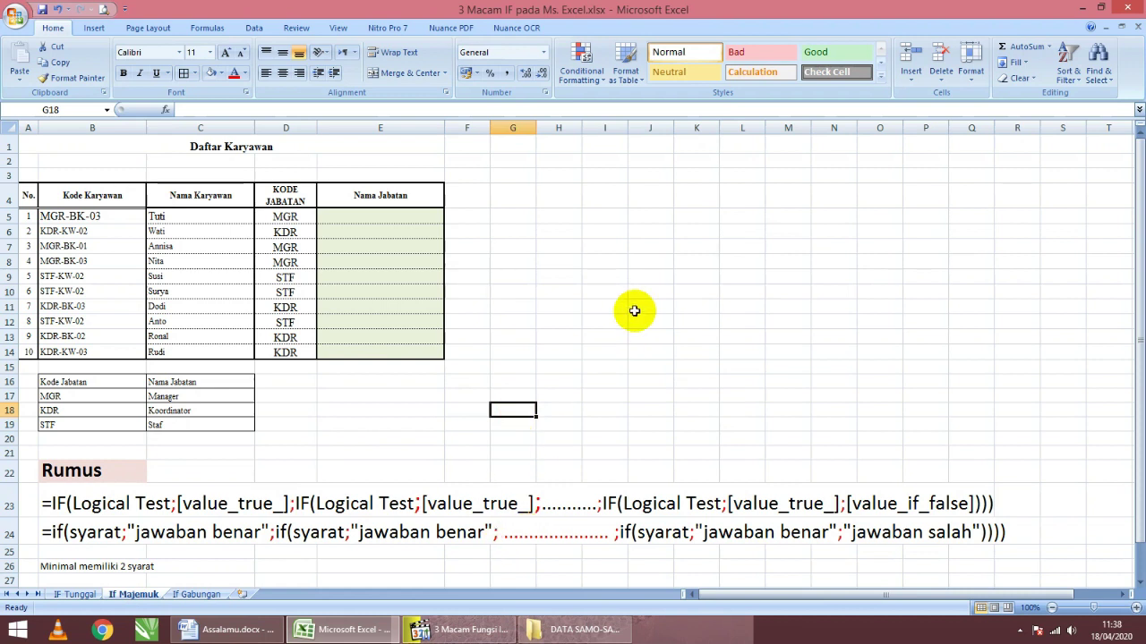
pyautogui.click(273, 146)
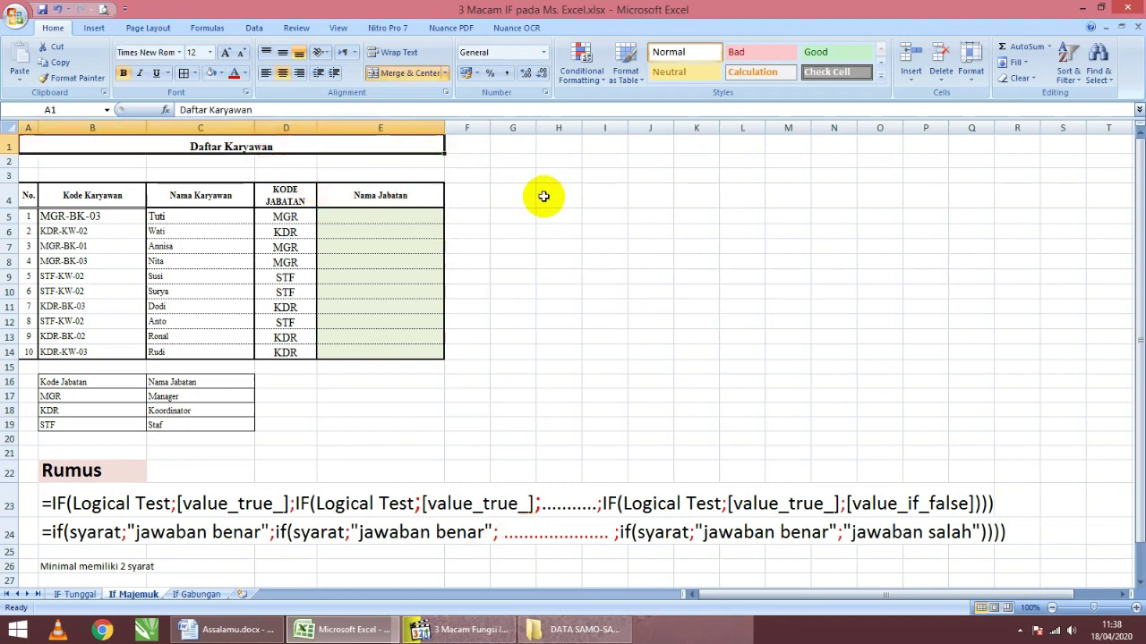
pyautogui.click(586, 245)
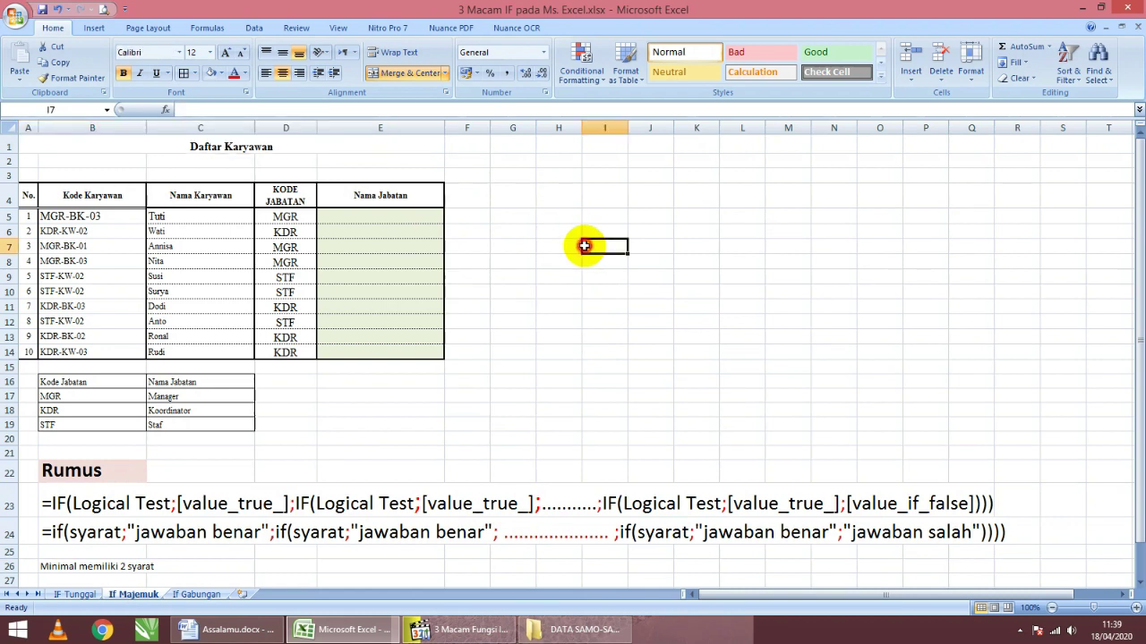
pyautogui.click(464, 247)
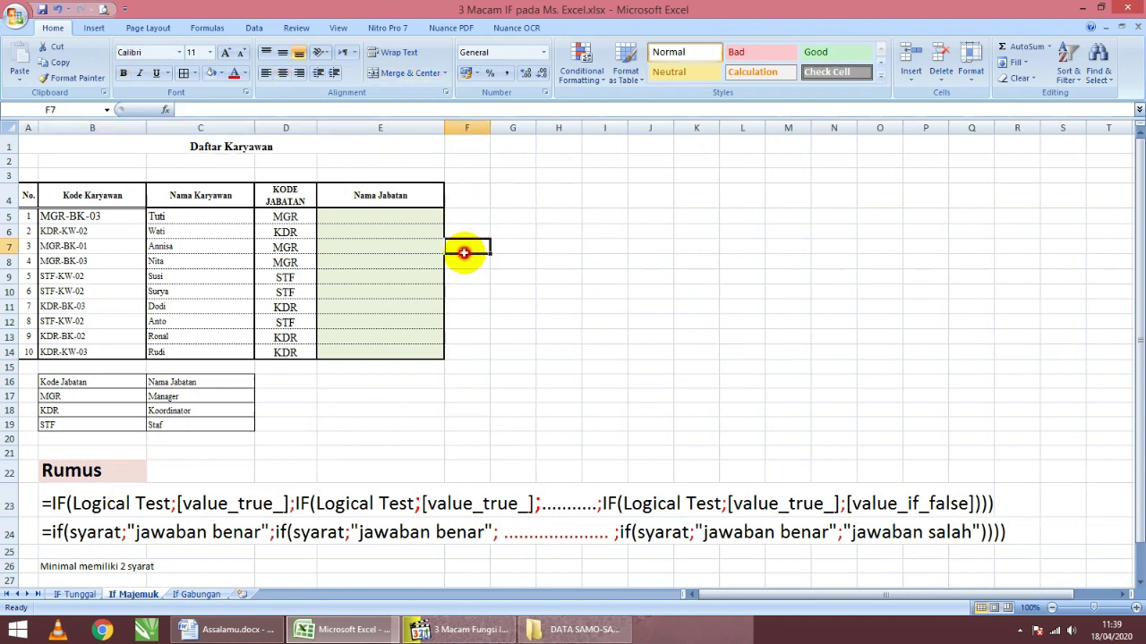
pyautogui.moveTo(377, 216); pyautogui.dragTo(385, 347)
pyautogui.click(553, 323)
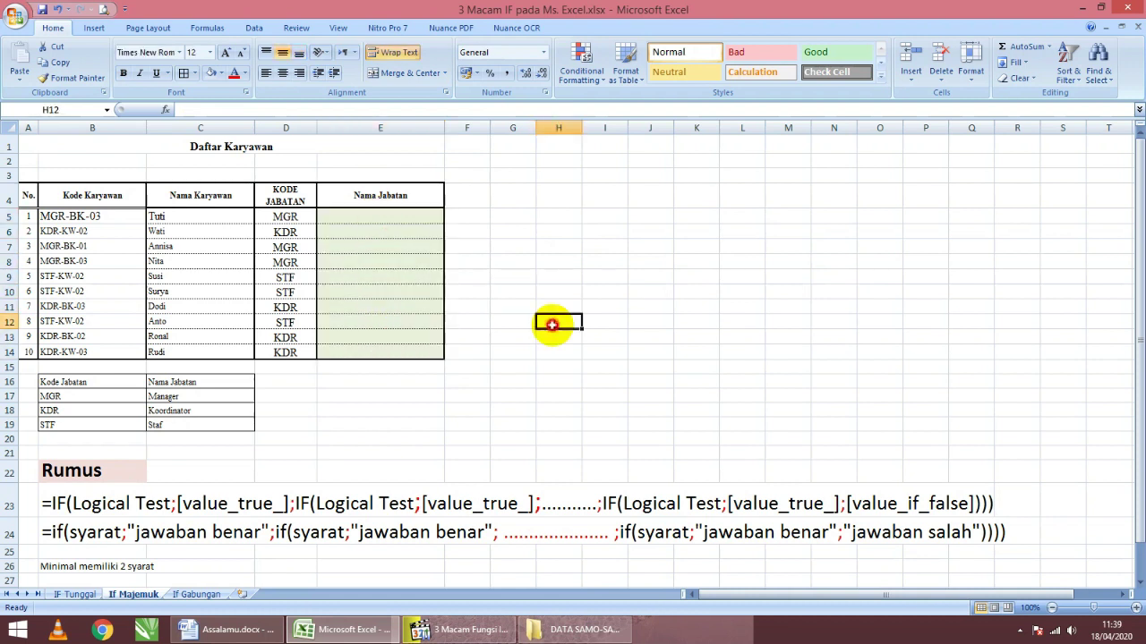
pyautogui.moveTo(392, 217); pyautogui.dragTo(402, 345)
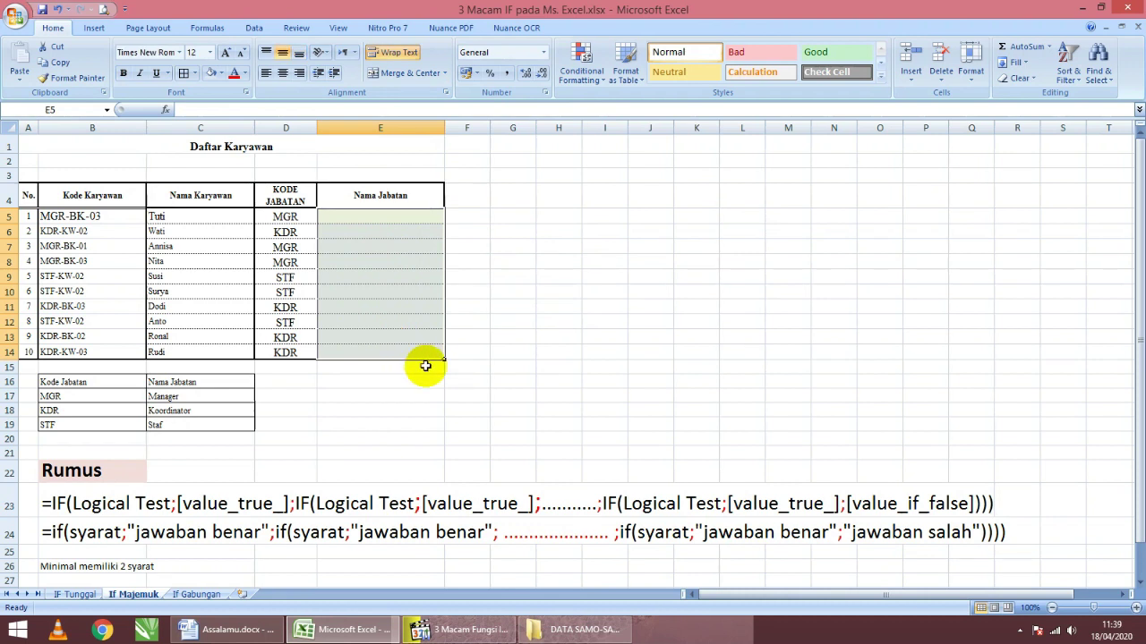
pyautogui.click(573, 334)
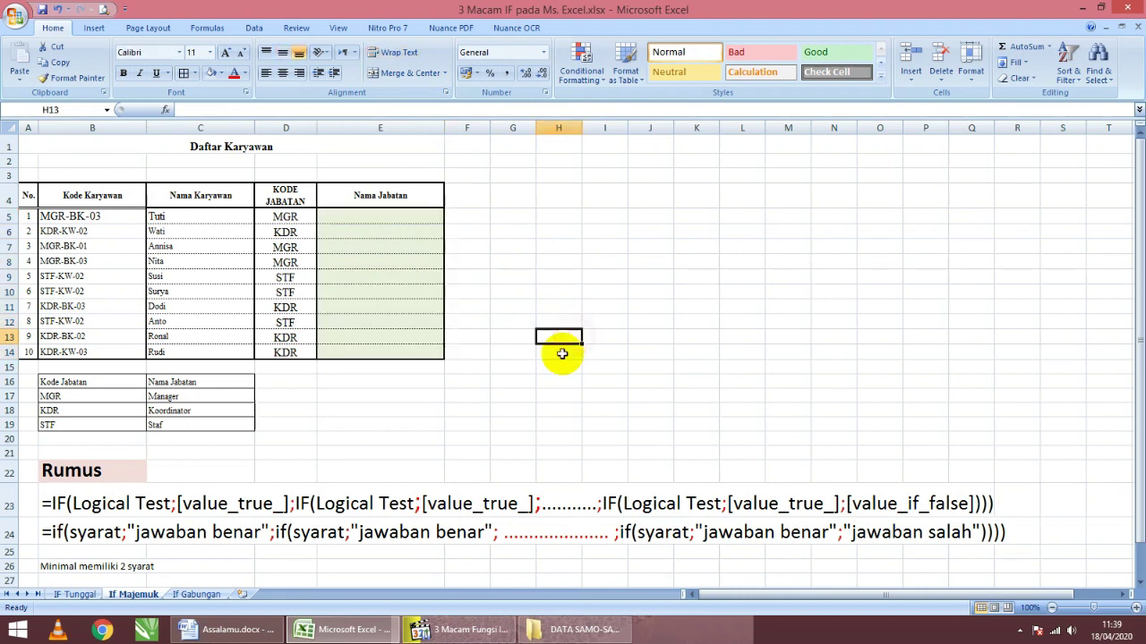
pyautogui.click(438, 421)
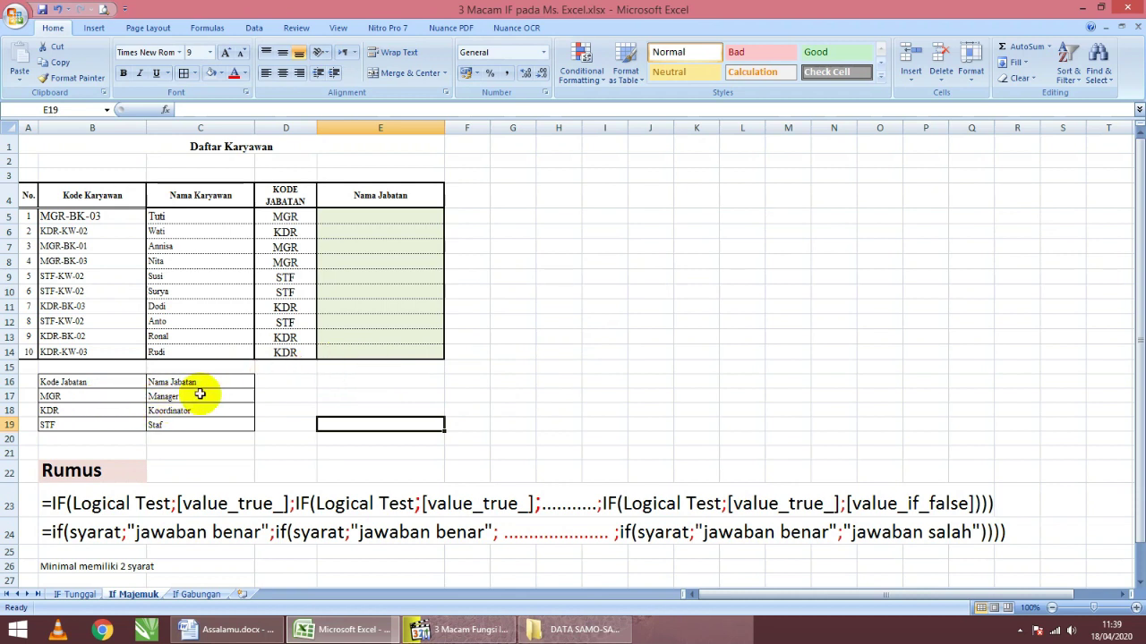
pyautogui.click(336, 392)
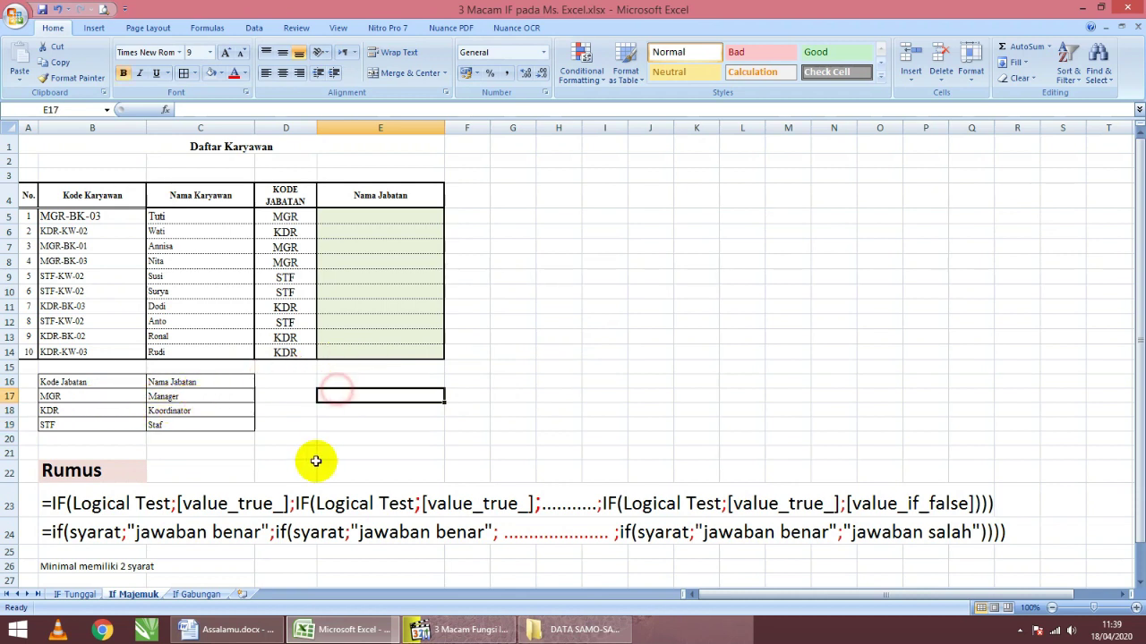
# Step: Examine the Rumus section and compare the KODE JABATAN column with the Kode Jabatan and Nama Jabatan reference table, including its MGR row
pyautogui.click(43, 477)
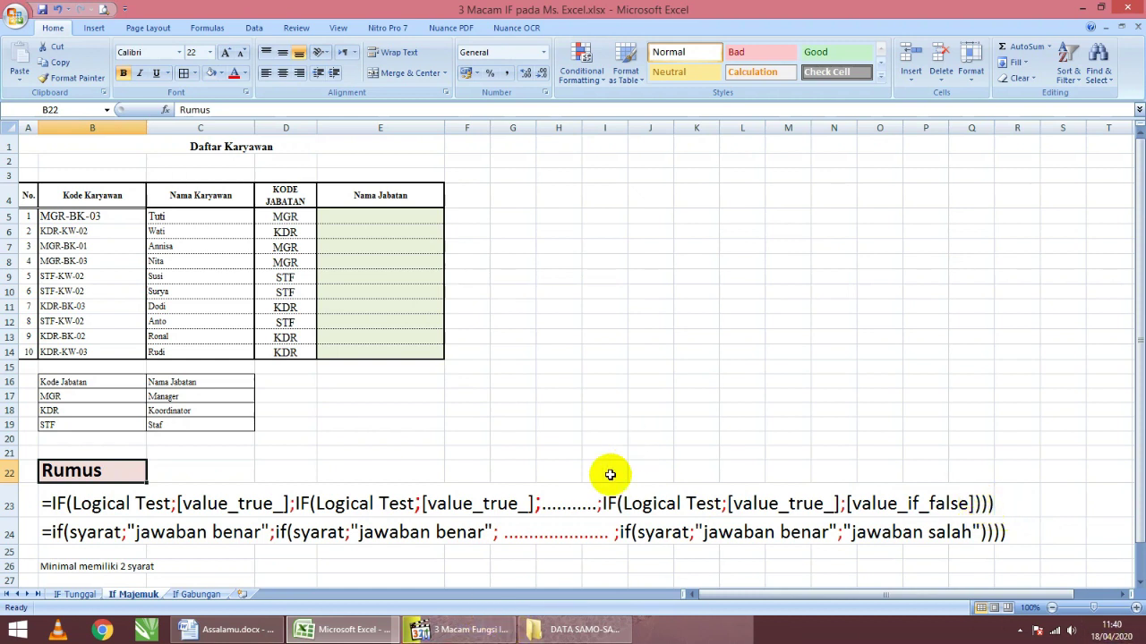
pyautogui.click(566, 367)
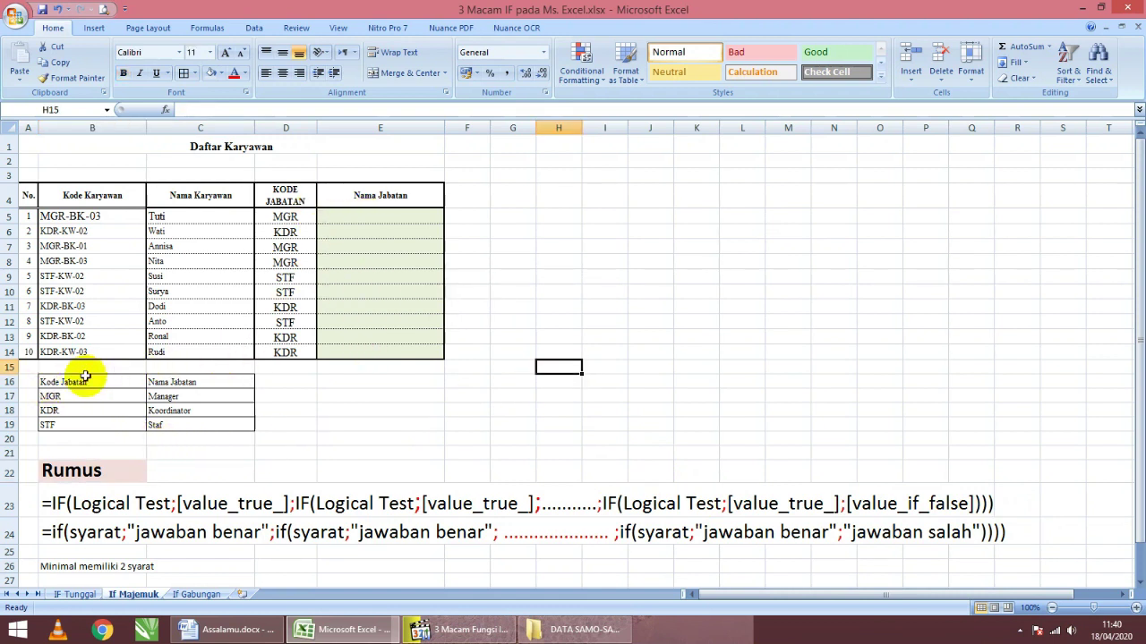
pyautogui.click(450, 194)
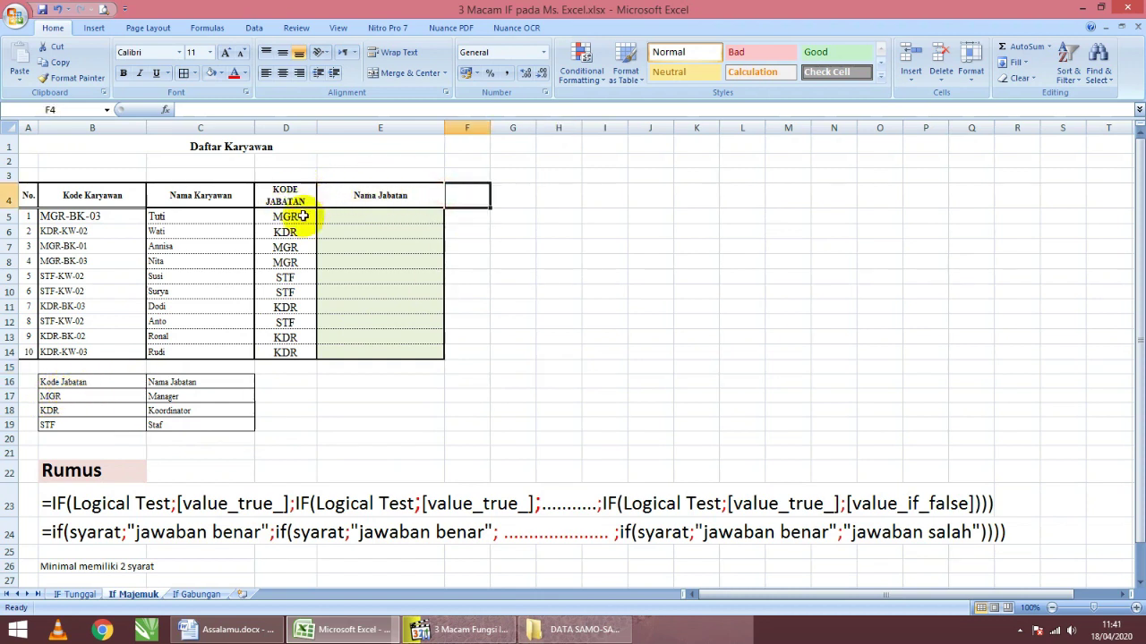
pyautogui.click(305, 200)
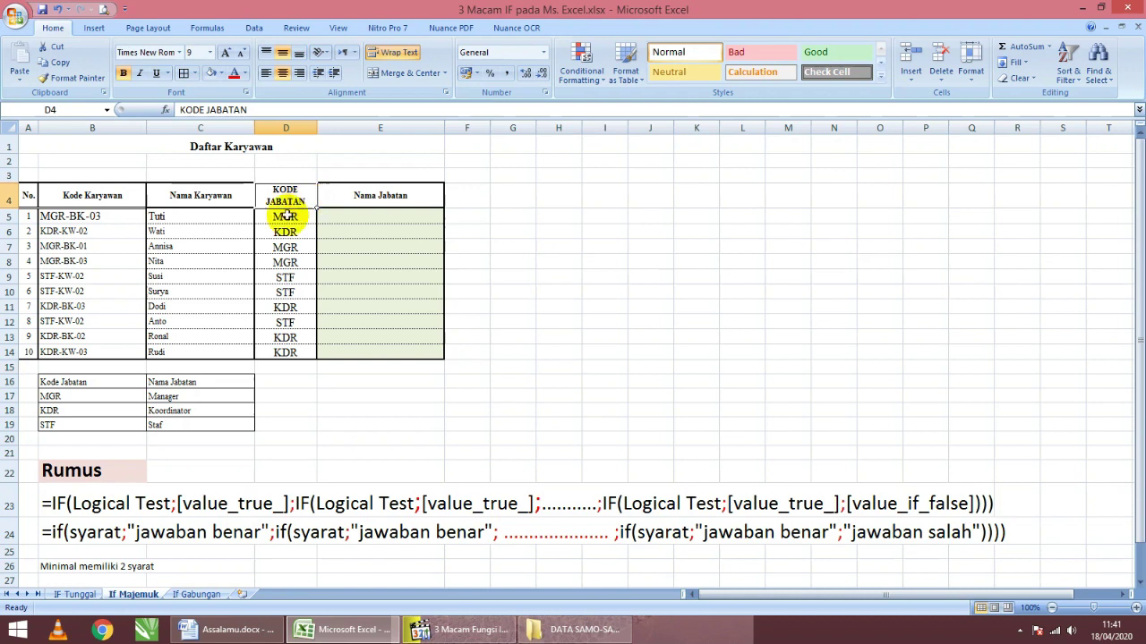
pyautogui.click(75, 377)
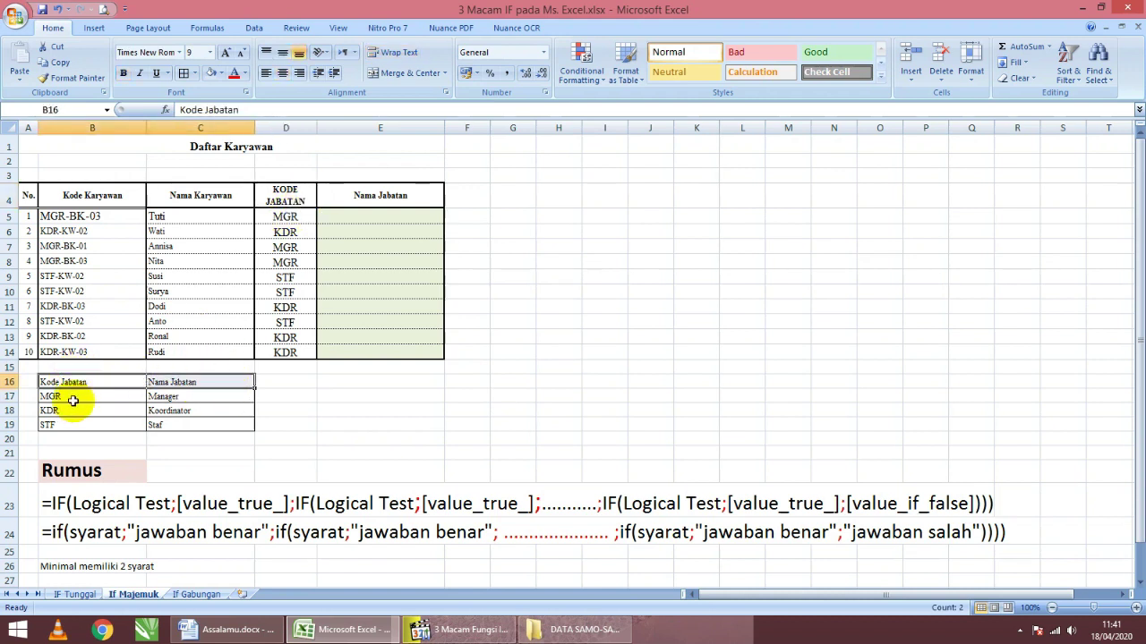
pyautogui.click(74, 399)
pyautogui.click(209, 383)
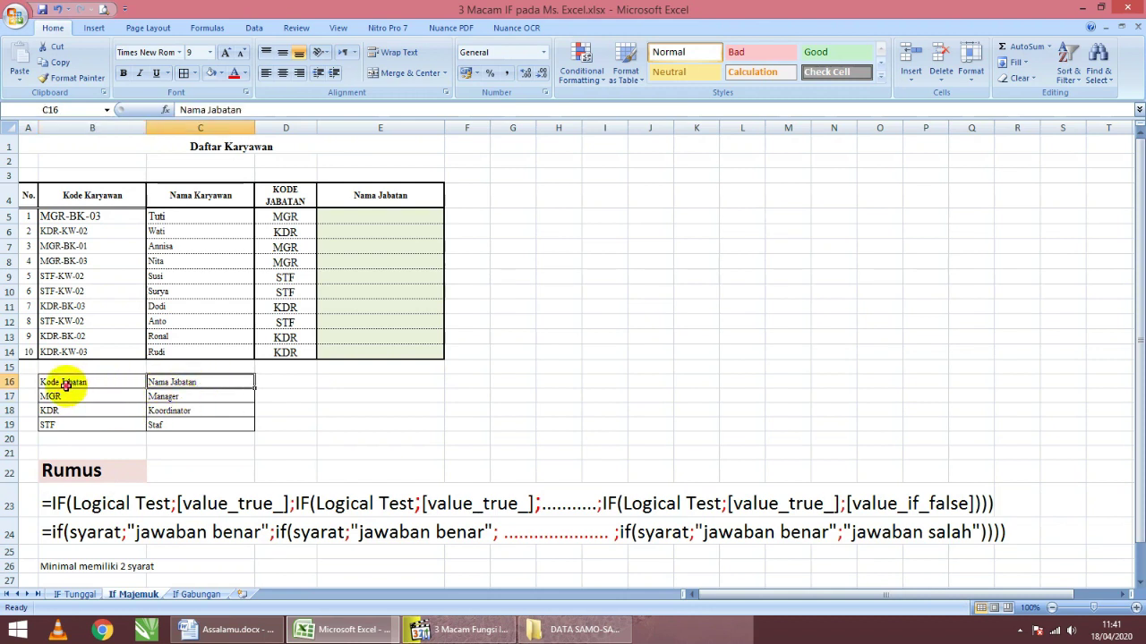
pyautogui.moveTo(79, 385); pyautogui.dragTo(176, 382)
pyautogui.moveTo(97, 383); pyautogui.dragTo(190, 377)
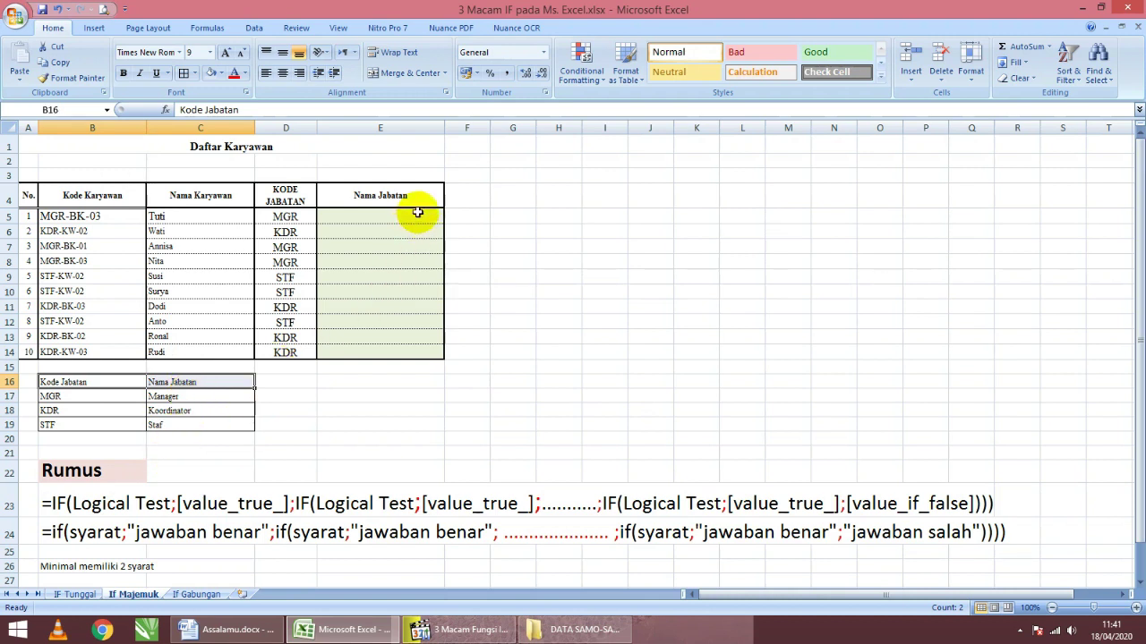
pyautogui.click(79, 397)
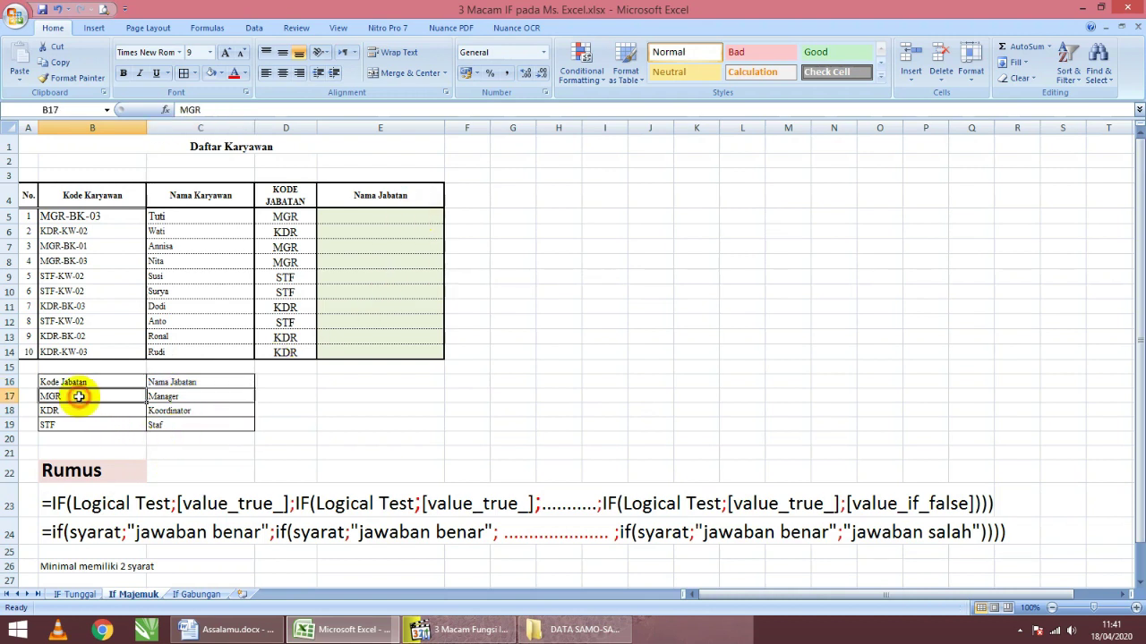
pyautogui.click(191, 396)
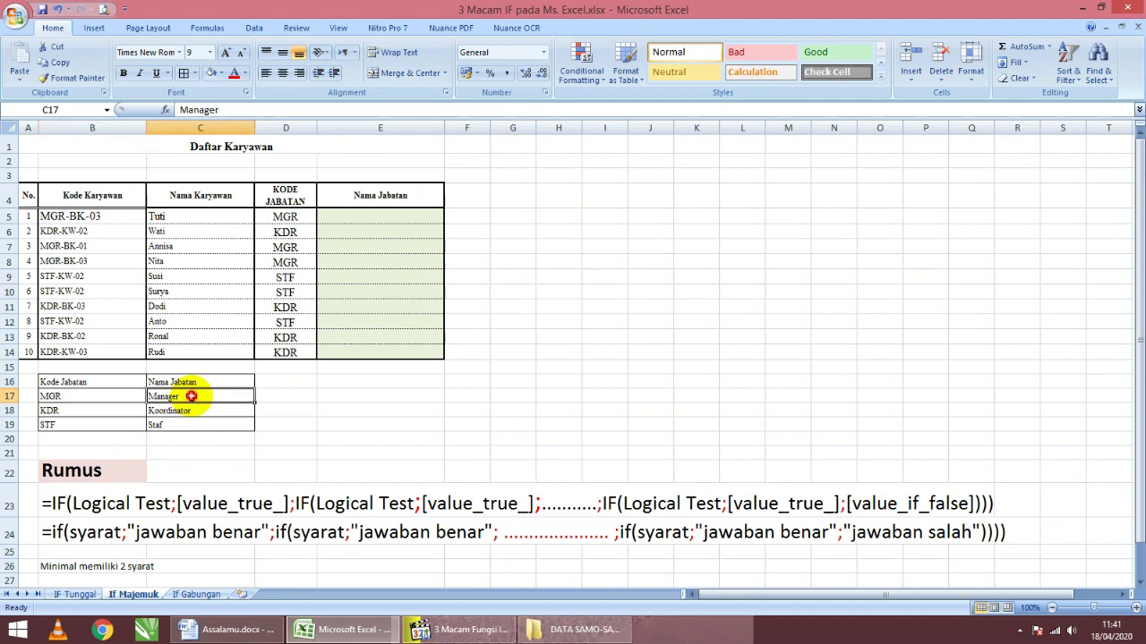
# Step: Examine the KDR and STF rows of the Kode Jabatan and Nama Jabatan reference table
pyautogui.click(94, 413)
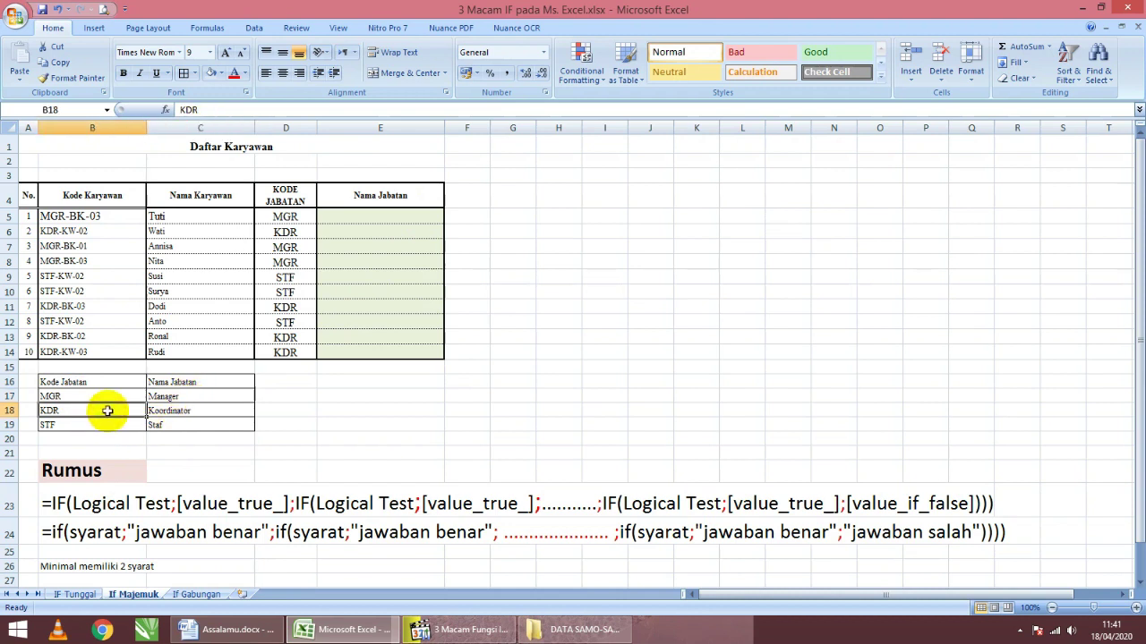
pyautogui.click(223, 414)
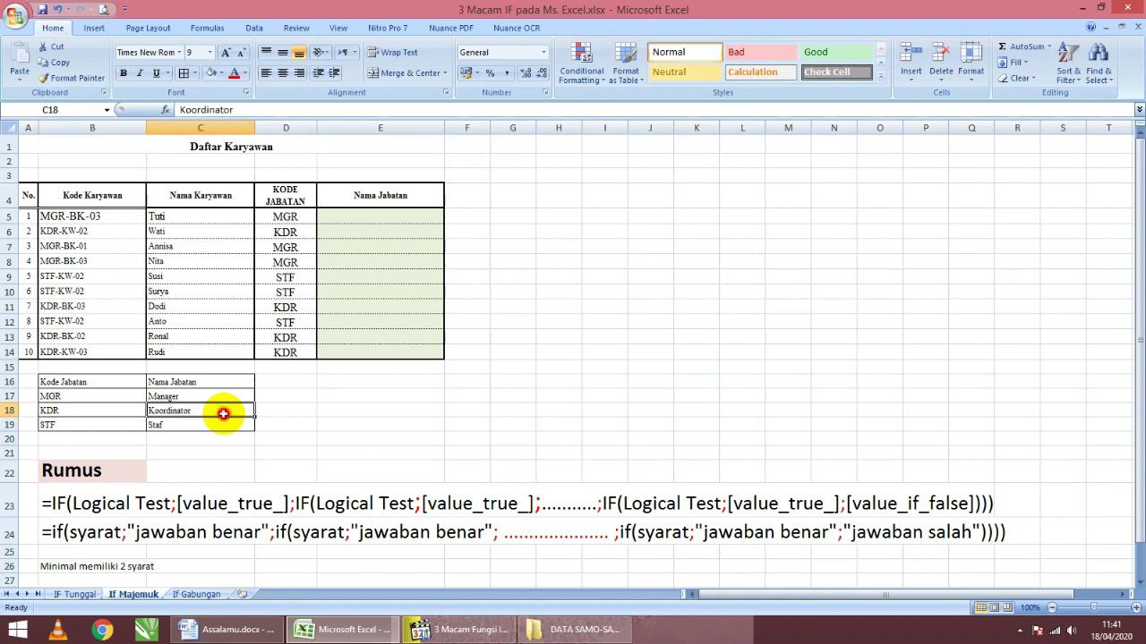
pyautogui.click(83, 422)
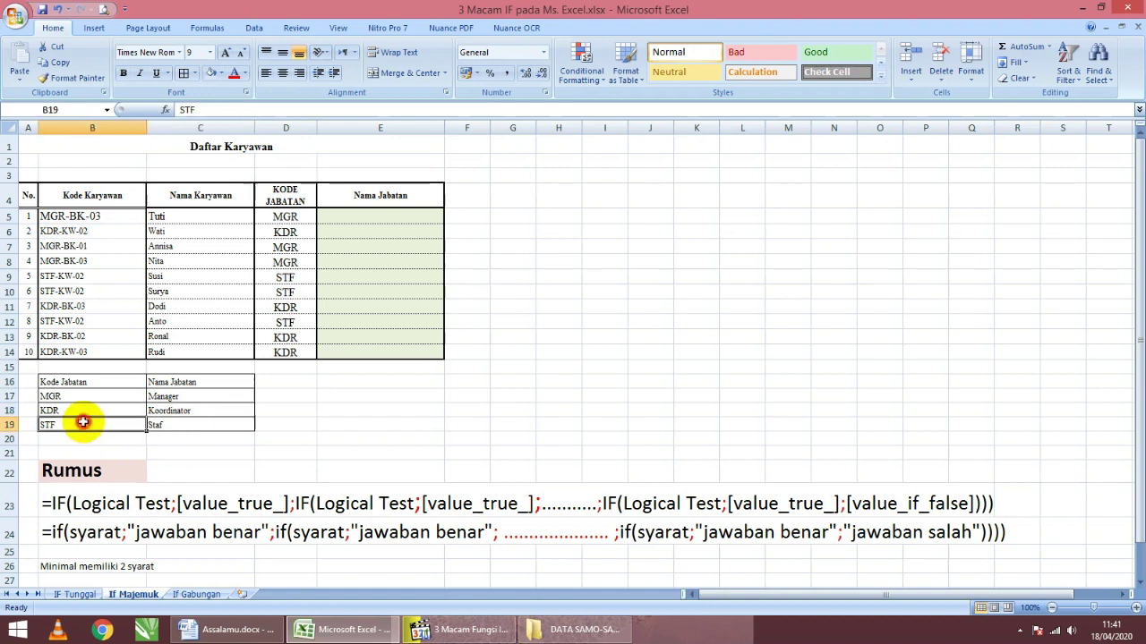
pyautogui.click(200, 426)
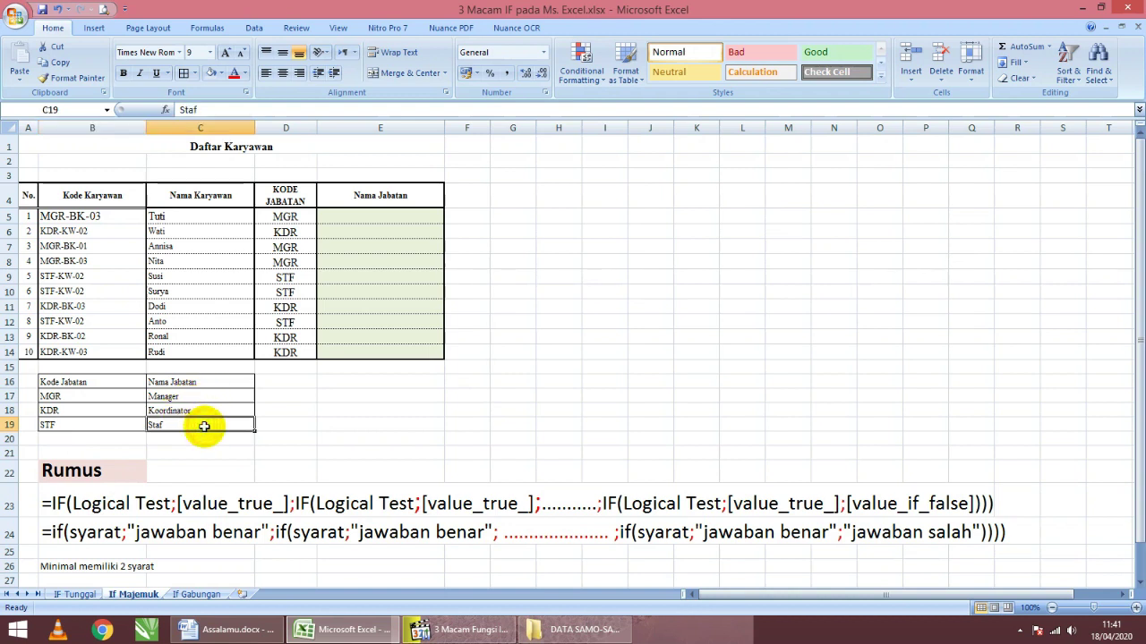
# Step: Start an IF formula in E5 that tests whether D5 equals "mgr" and returns "manager" when true
pyautogui.click(359, 214)
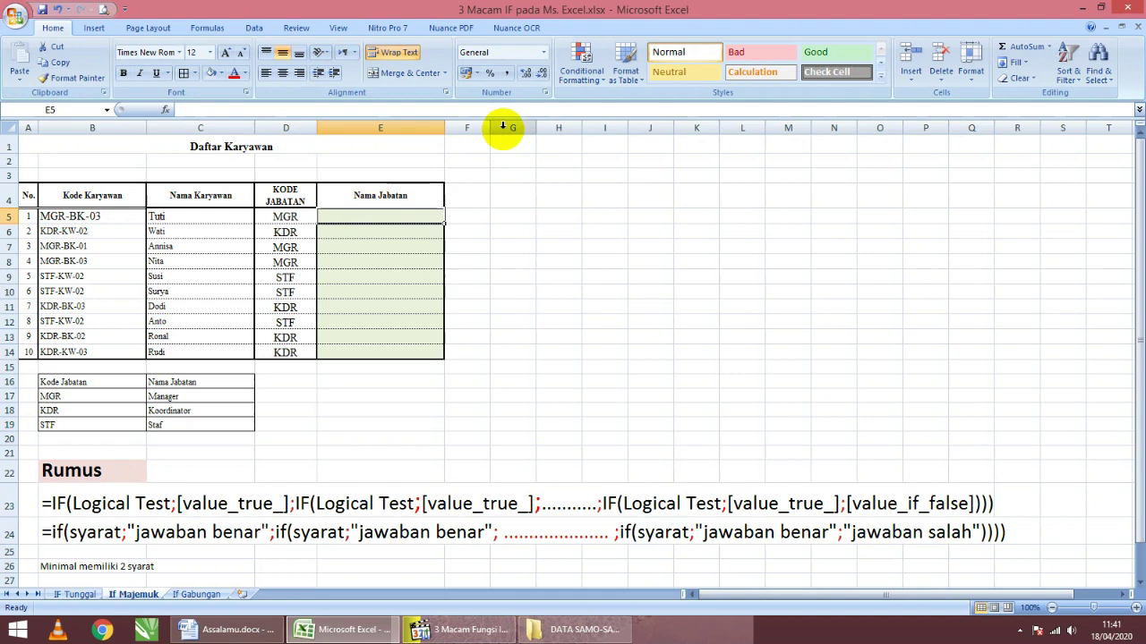
pyautogui.write('=')
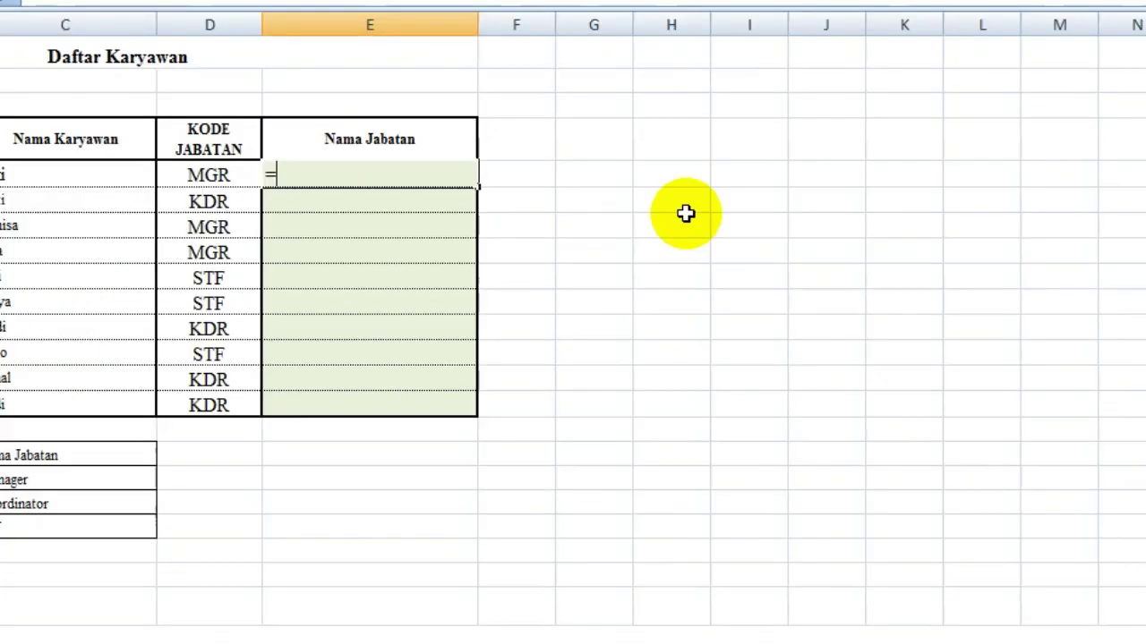
pyautogui.write('if(')
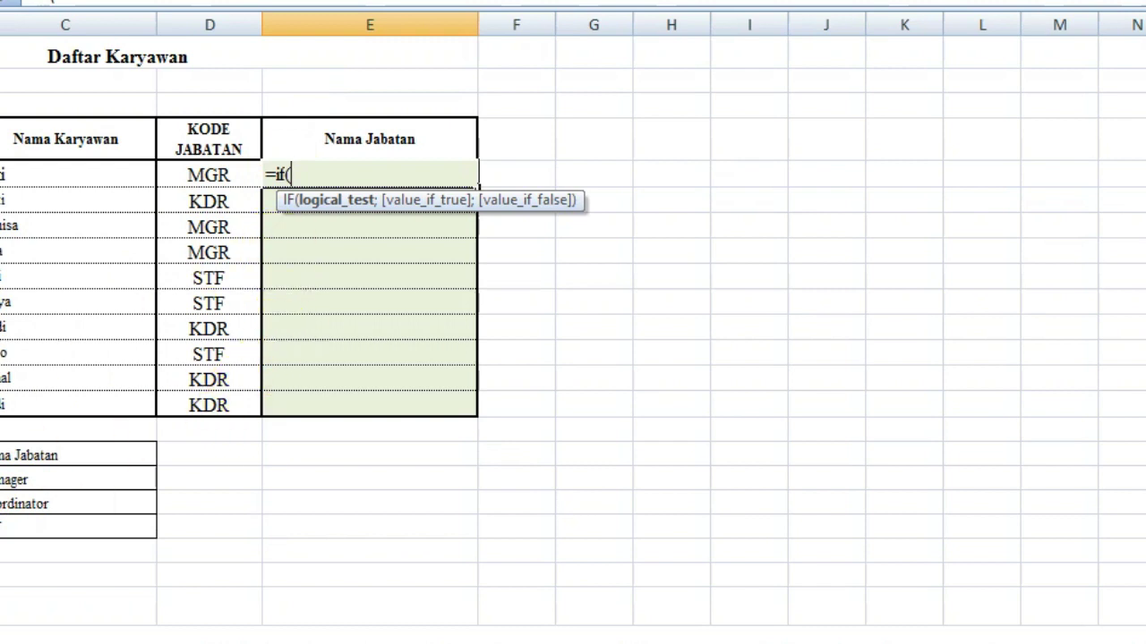
pyautogui.click(211, 174)
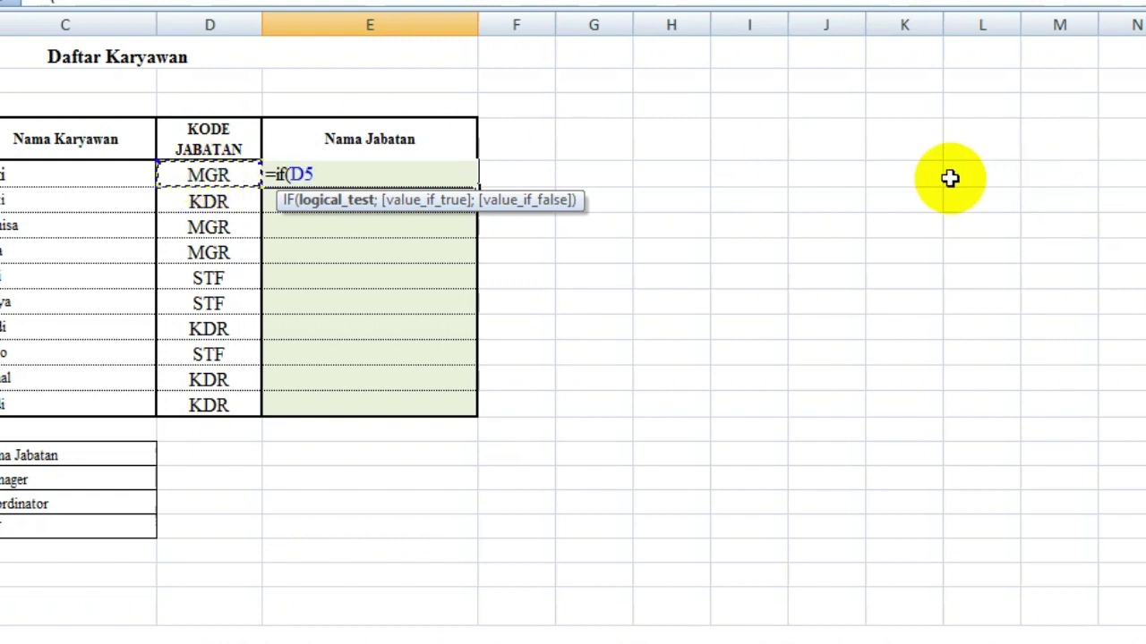
pyautogui.write('="mgr')
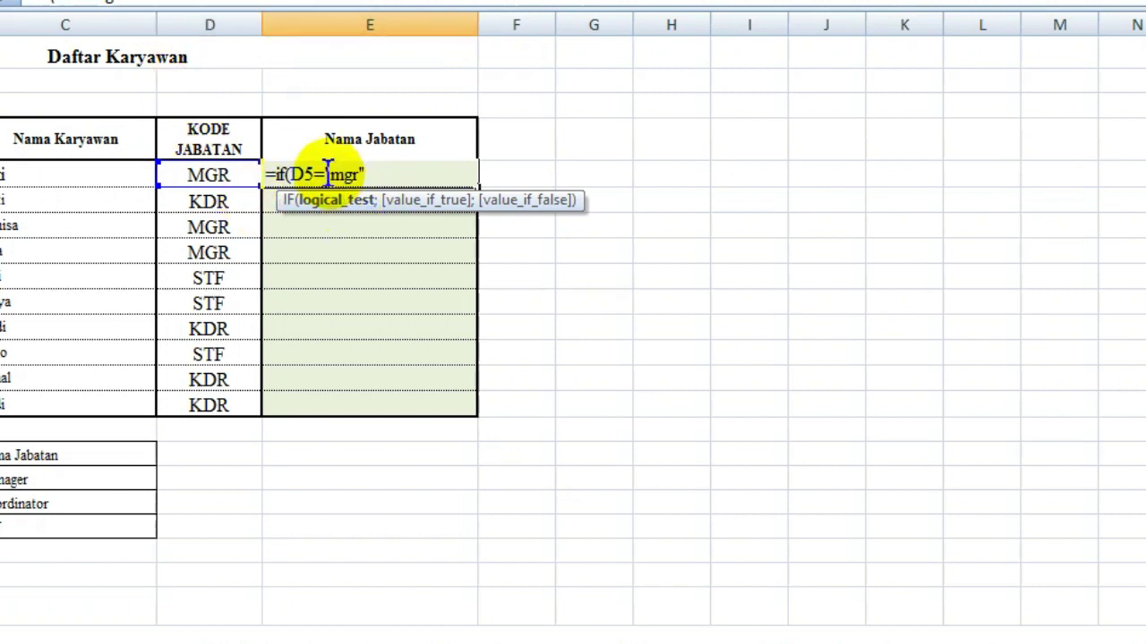
pyautogui.write(';')
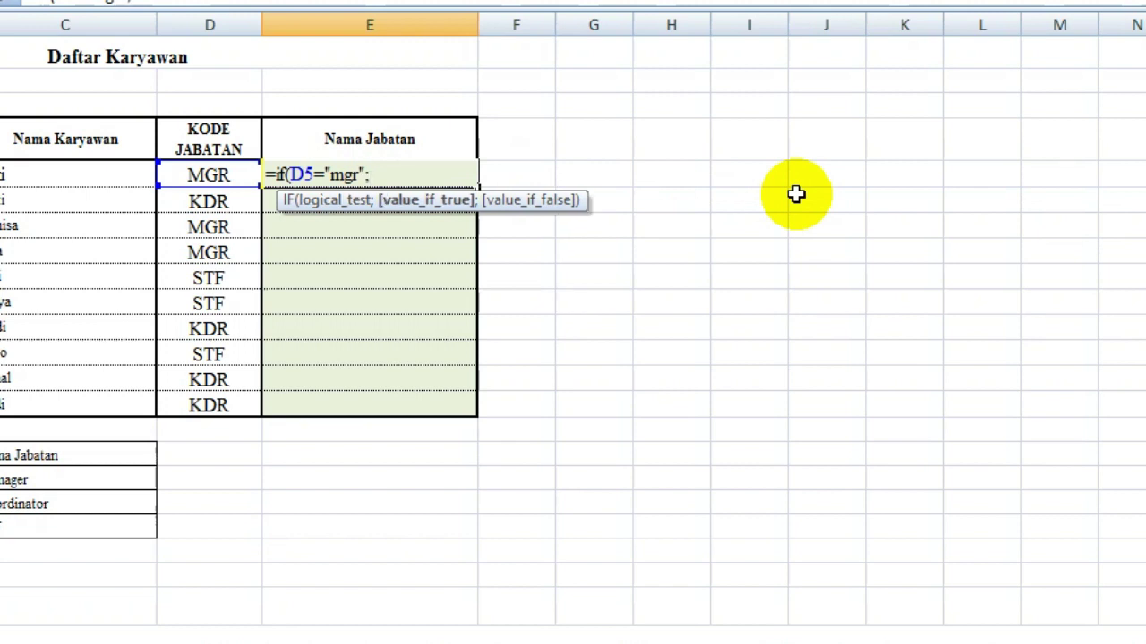
pyautogui.write('"manage')
pyautogui.write('r";')
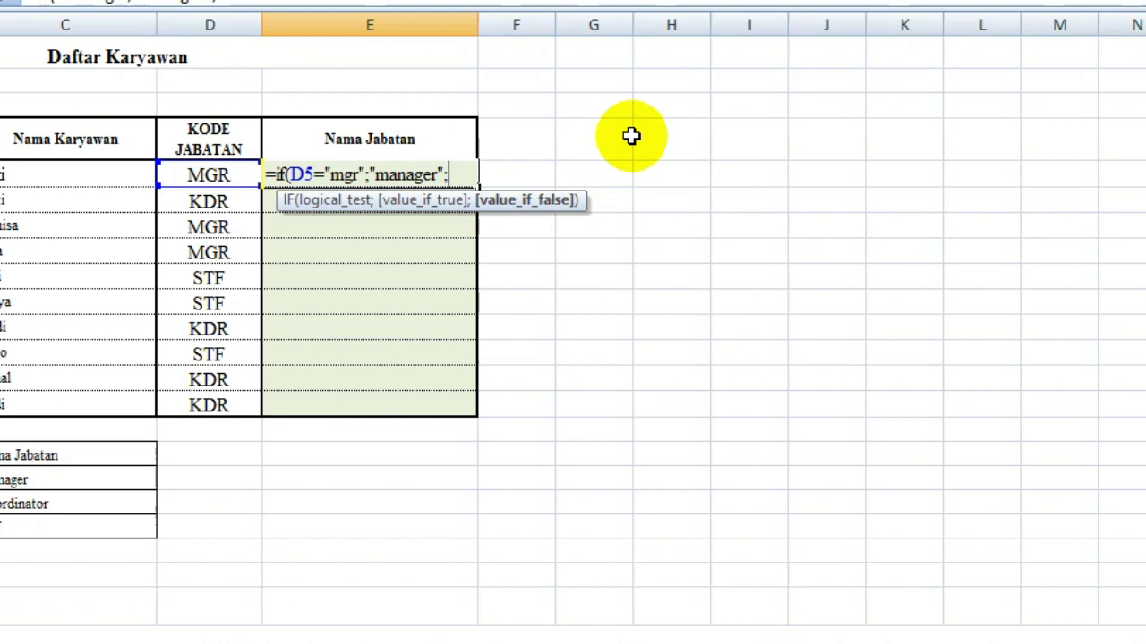
# Step: Nest a second IF in the E5 formula, returning "Koordinator" when D5 equals "kdr"
pyautogui.write('if')
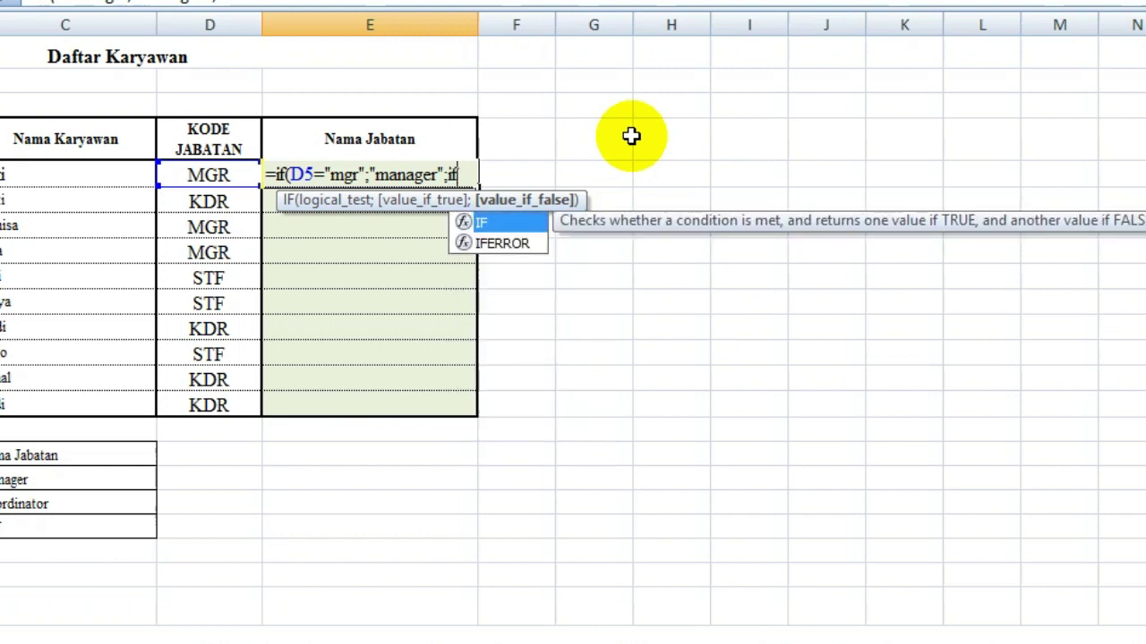
pyautogui.write('(')
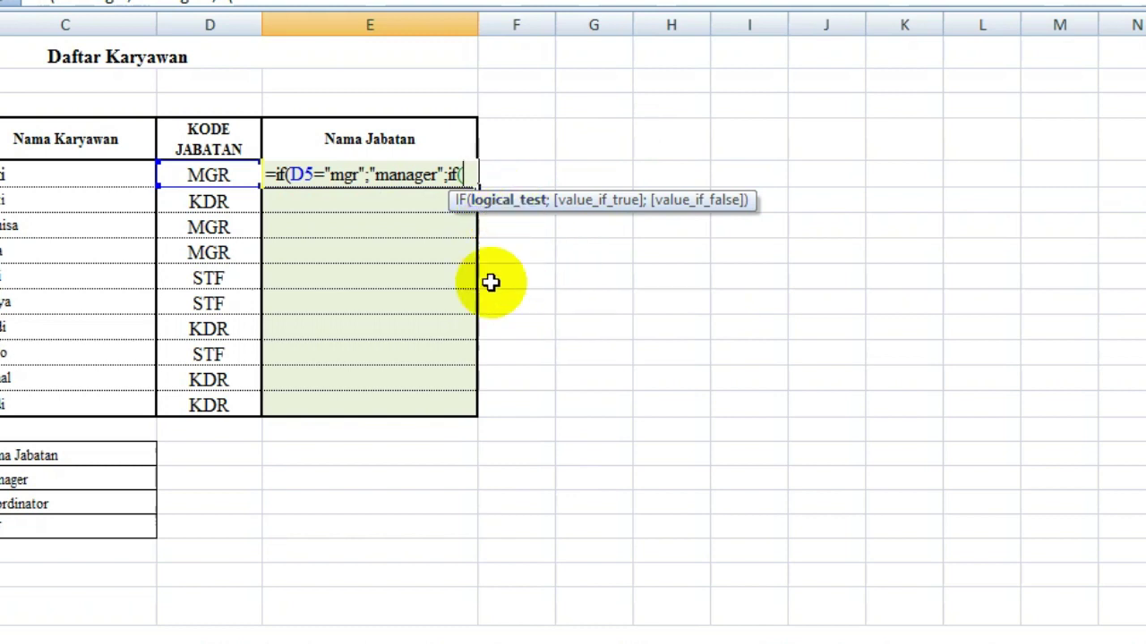
pyautogui.click(197, 177)
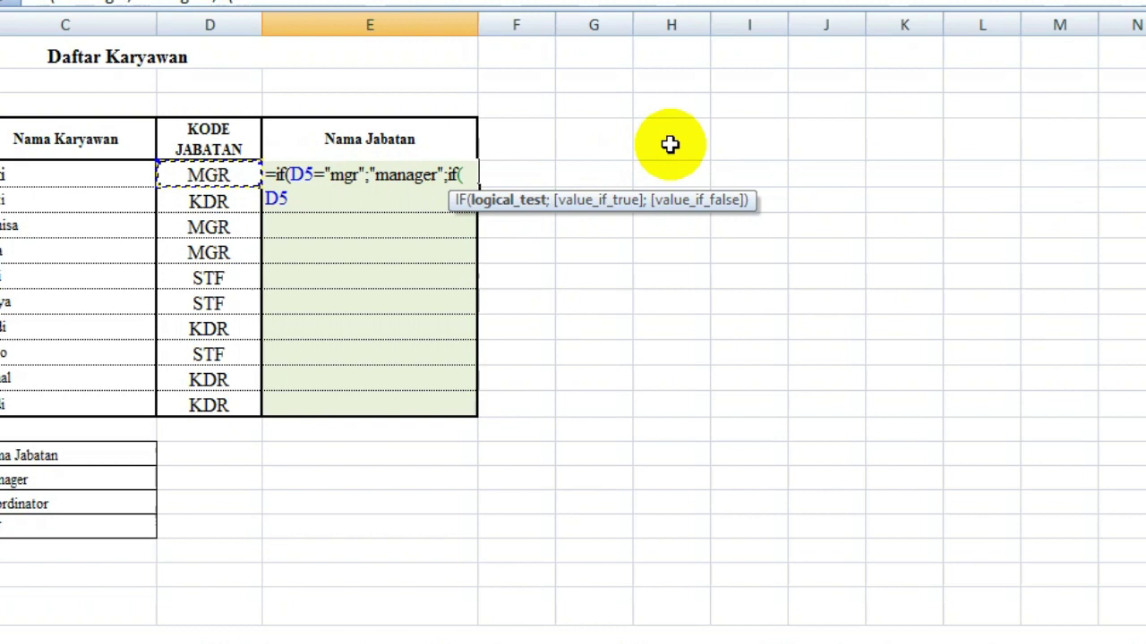
pyautogui.write('="')
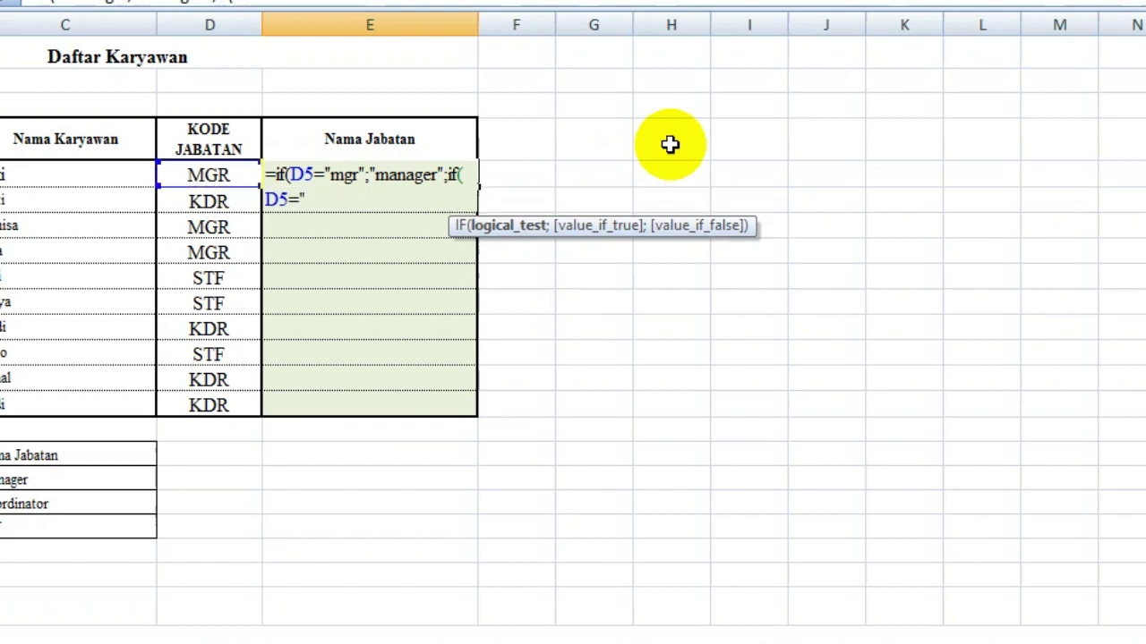
pyautogui.write('kdr";')
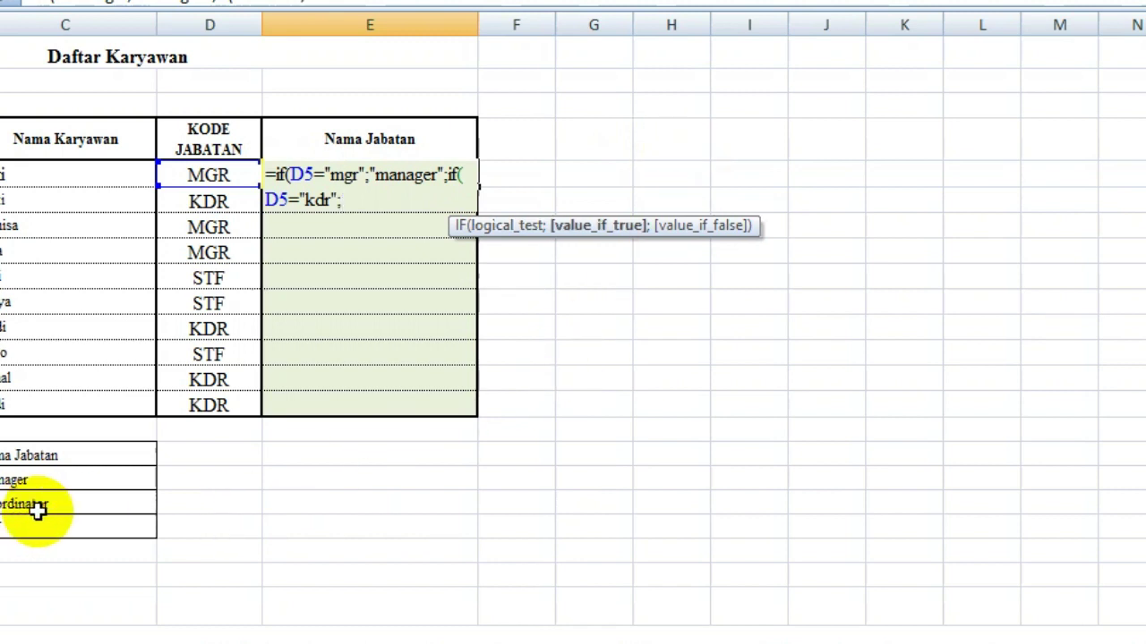
pyautogui.write('"Koordinator')
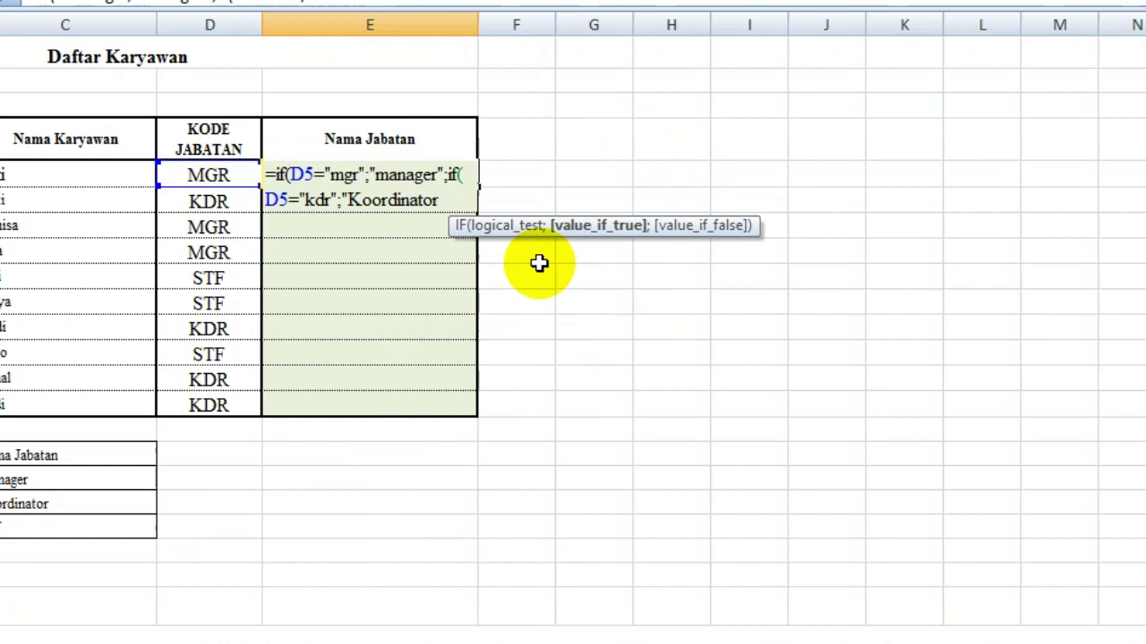
pyautogui.write('";')
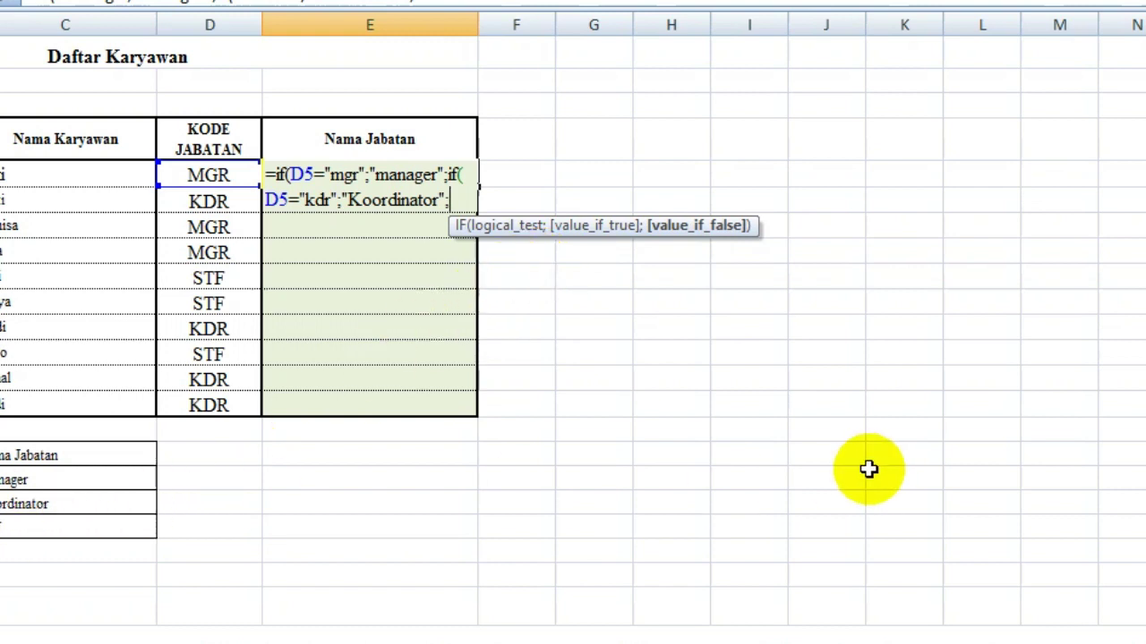
# Step: Nest a third IF in the E5 formula, returning "Staff" when D5 equals "stf"
pyautogui.write('"')
pyautogui.press('BackSpace')
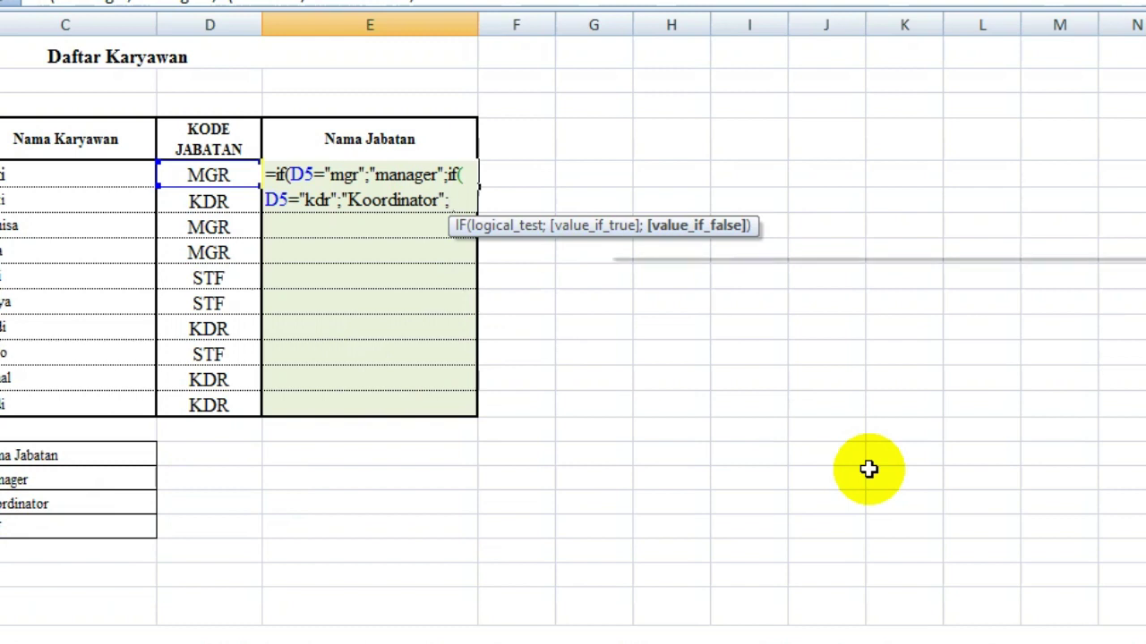
pyautogui.write('if')
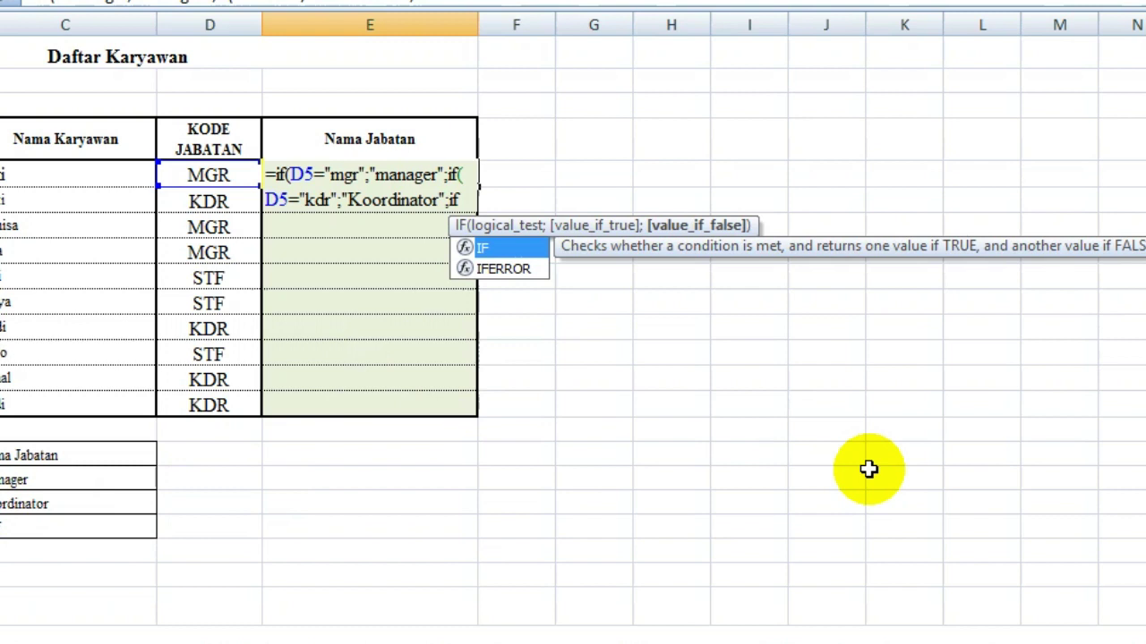
pyautogui.write('(')
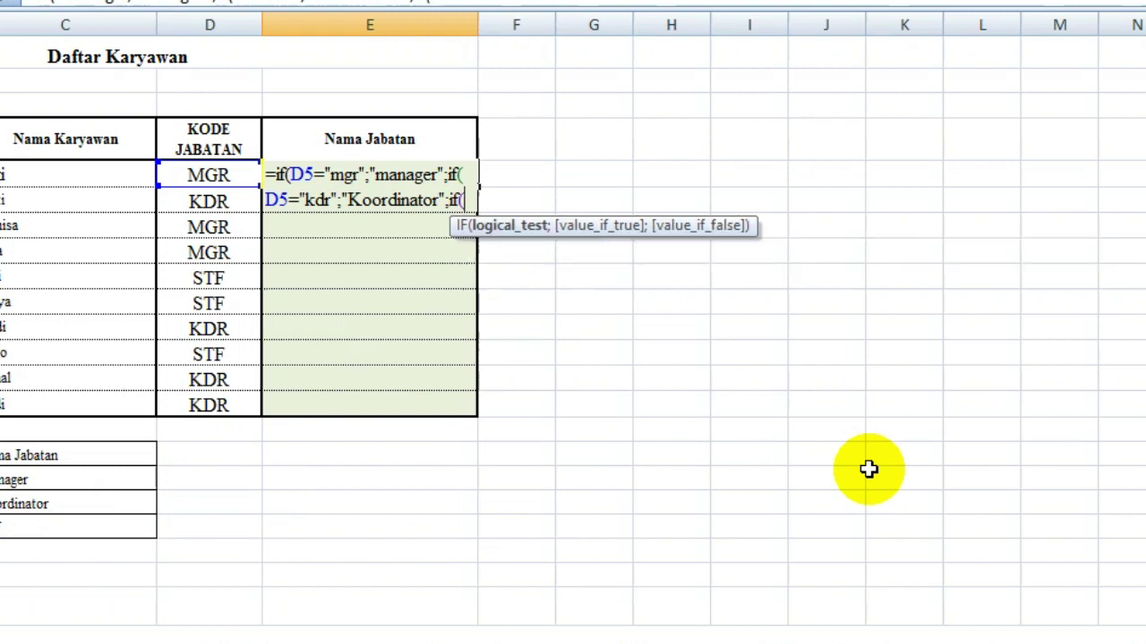
pyautogui.click(208, 175)
pyautogui.write('=')
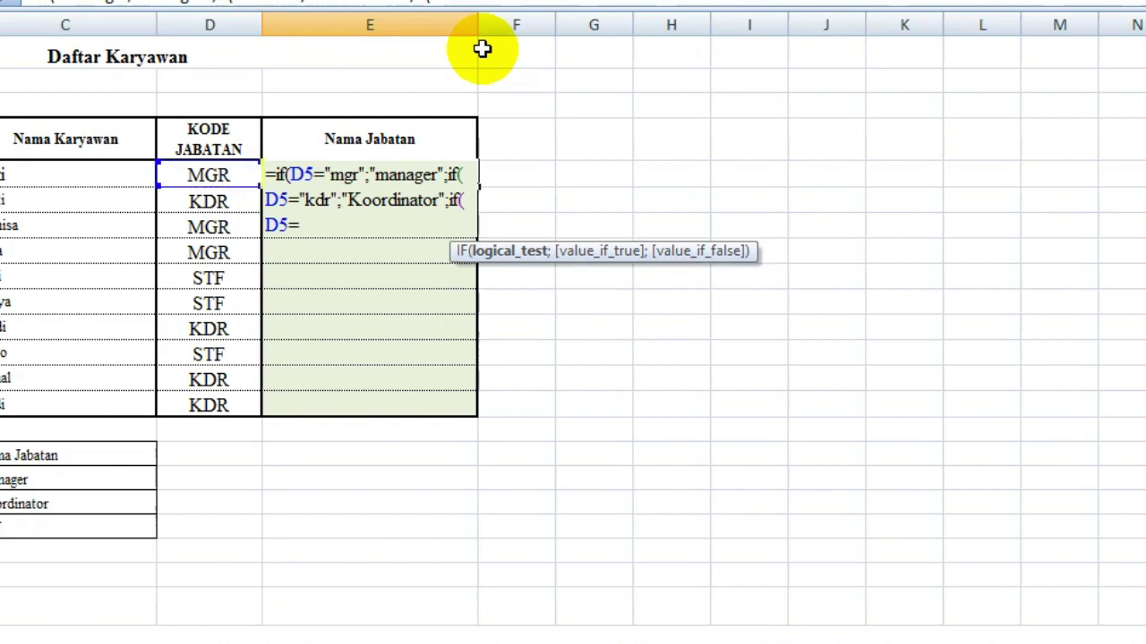
pyautogui.write('"stf";')
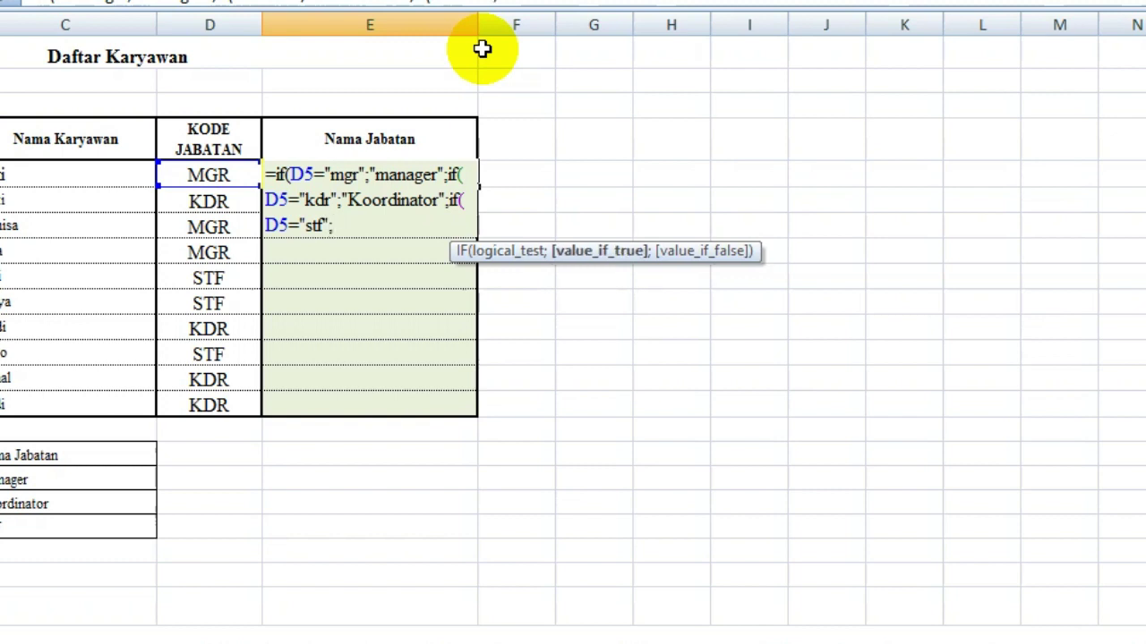
pyautogui.write('"Staff"')
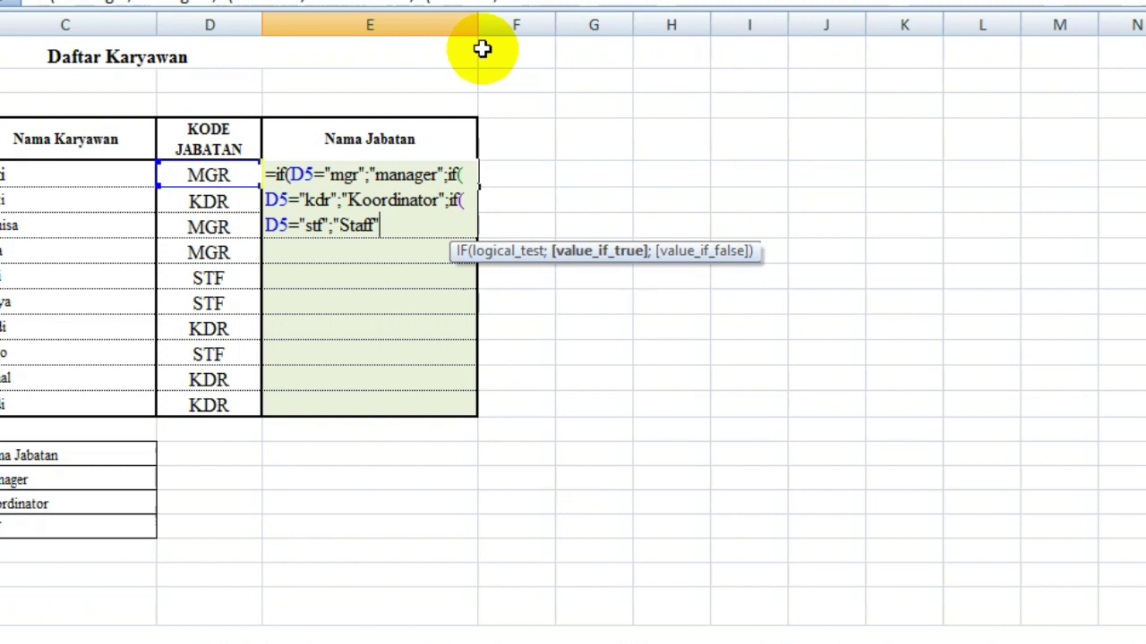
pyautogui.write(';')
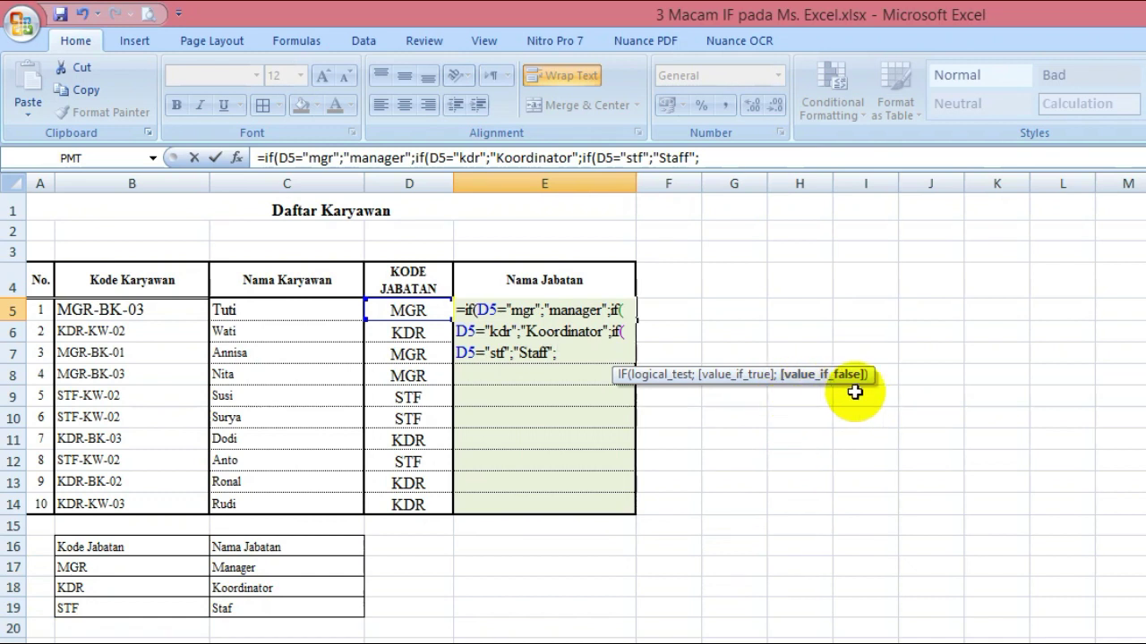
# Step: Add "mhn maaf kode salah" as the final false value, close all three IFs and enter the E5 formula
pyautogui.write('"')
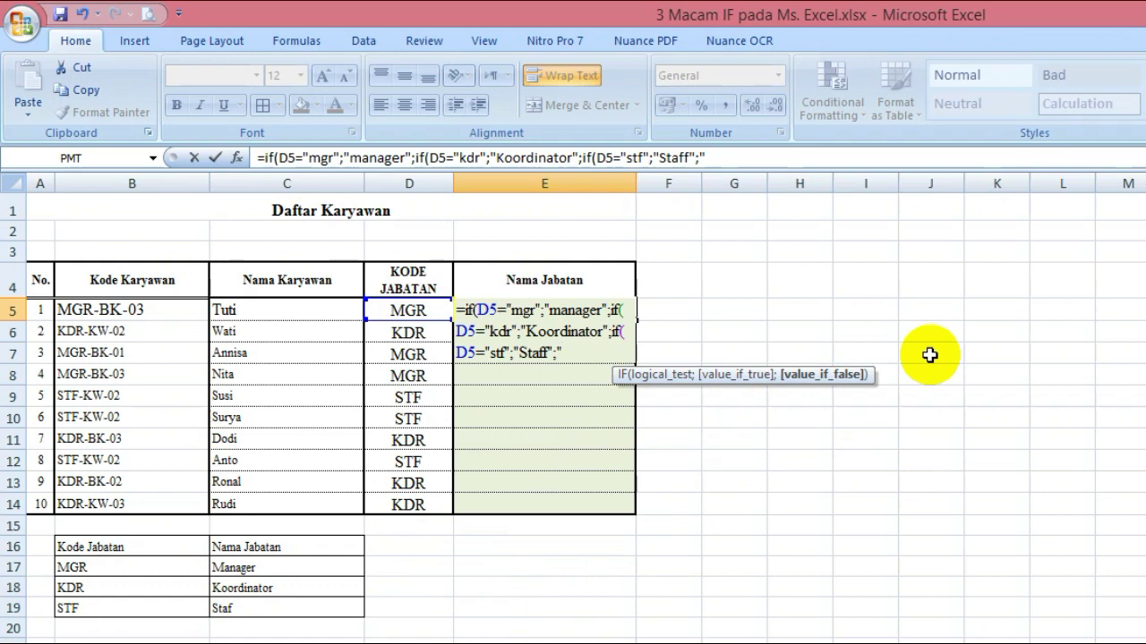
pyautogui.write('mhn maaf')
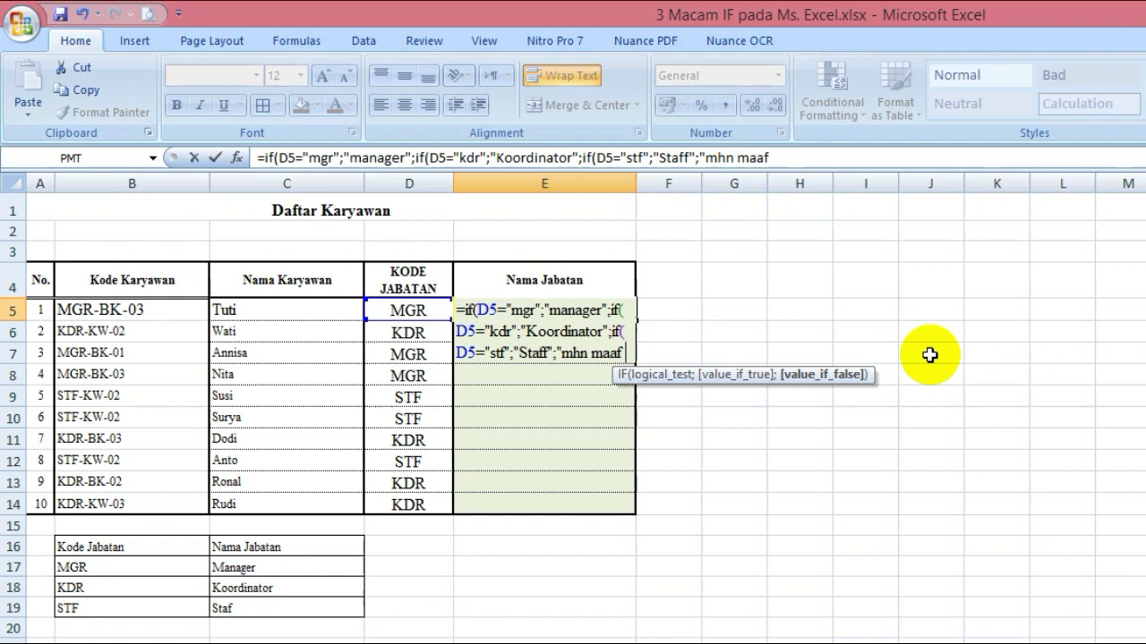
pyautogui.write(' kode salagh')
pyautogui.press('BackSpace')
pyautogui.write('agh')
pyautogui.press('BackSpace')
pyautogui.press('BackSpace')
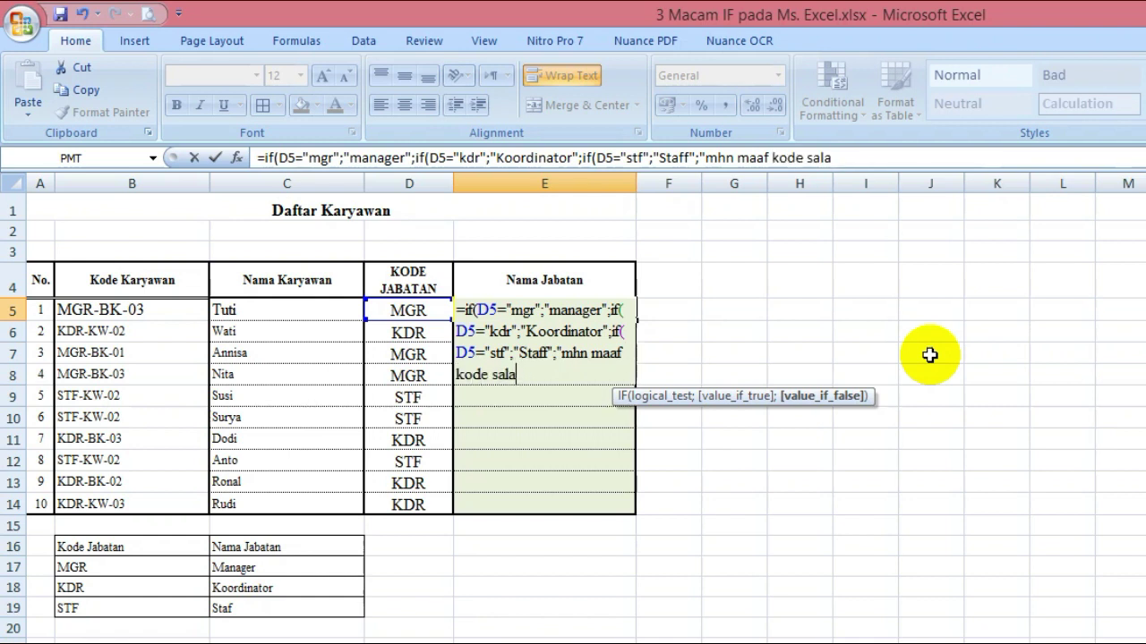
pyautogui.write('h"')
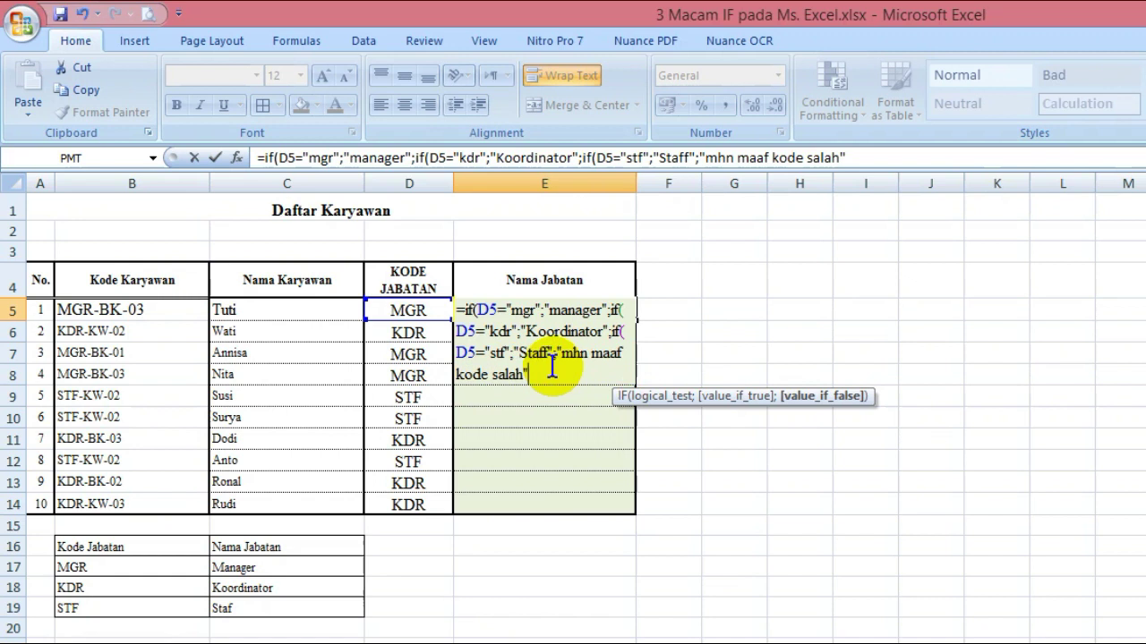
pyautogui.write(')')
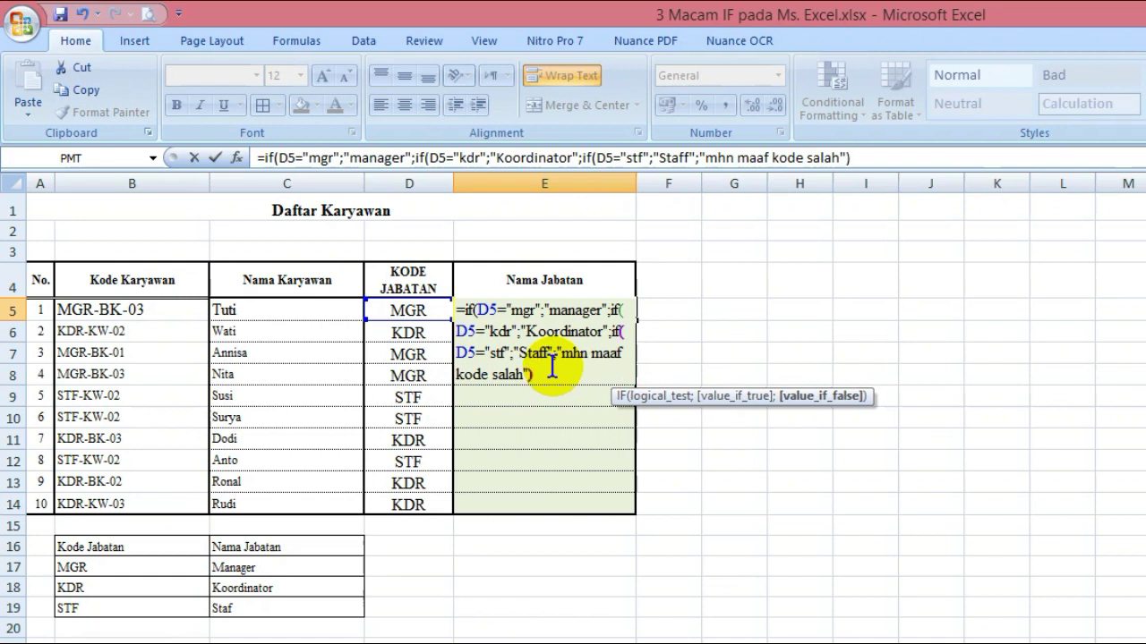
pyautogui.write(')')
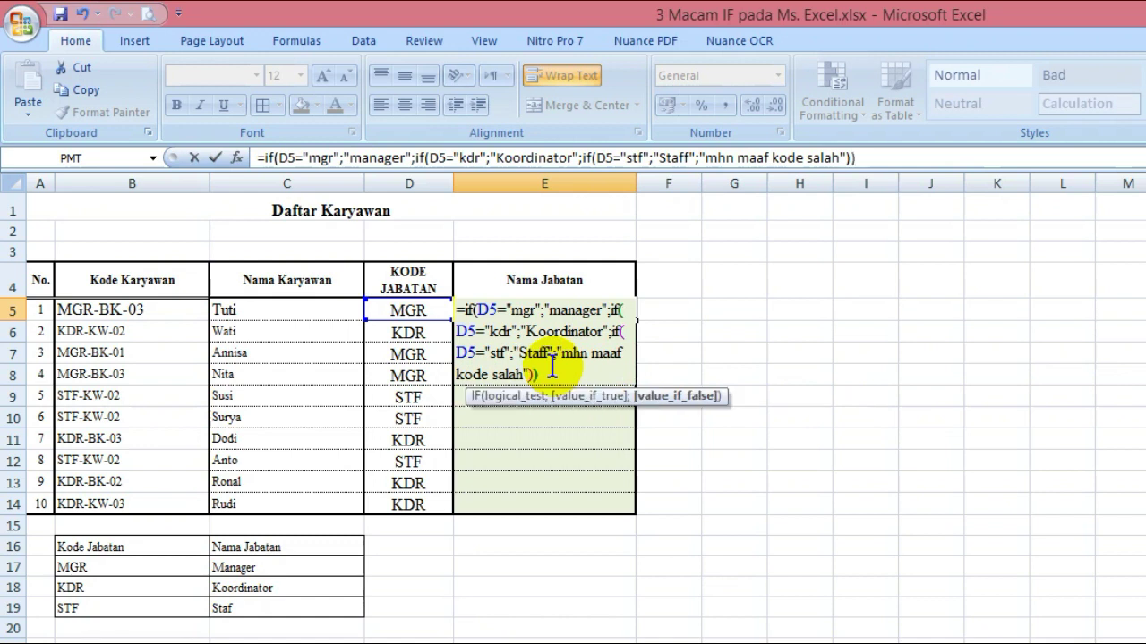
pyautogui.write(')')
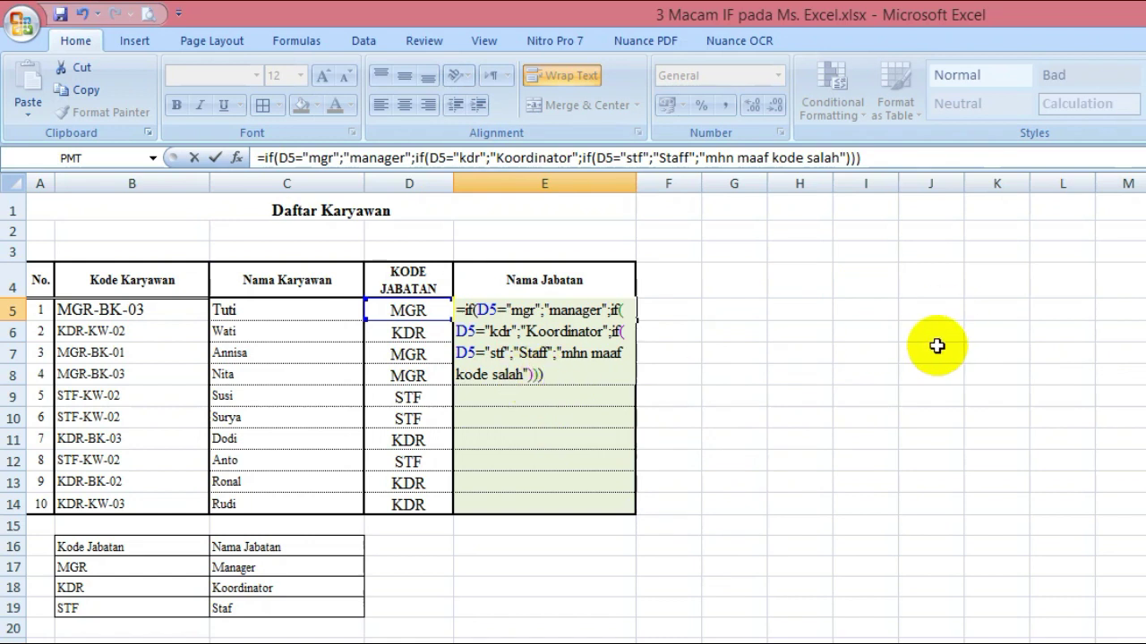
pyautogui.press('Return')
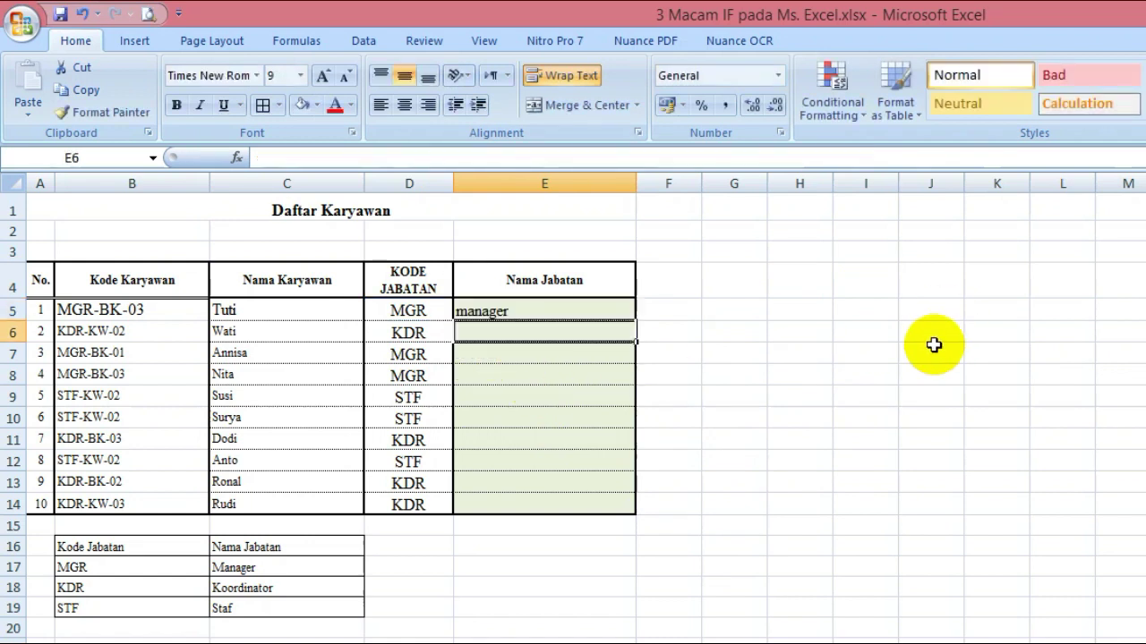
# Step: Compare the first employee's position code in D5 with the formula and its result in E5
pyautogui.click(408, 310)
pyautogui.click(547, 316)
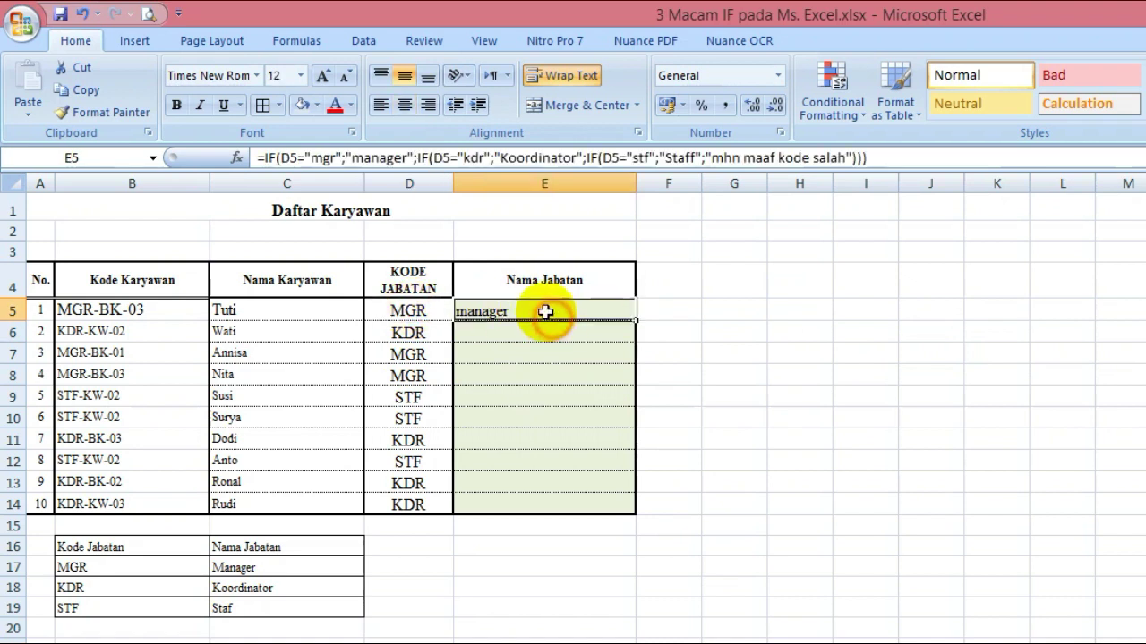
pyautogui.click(489, 314)
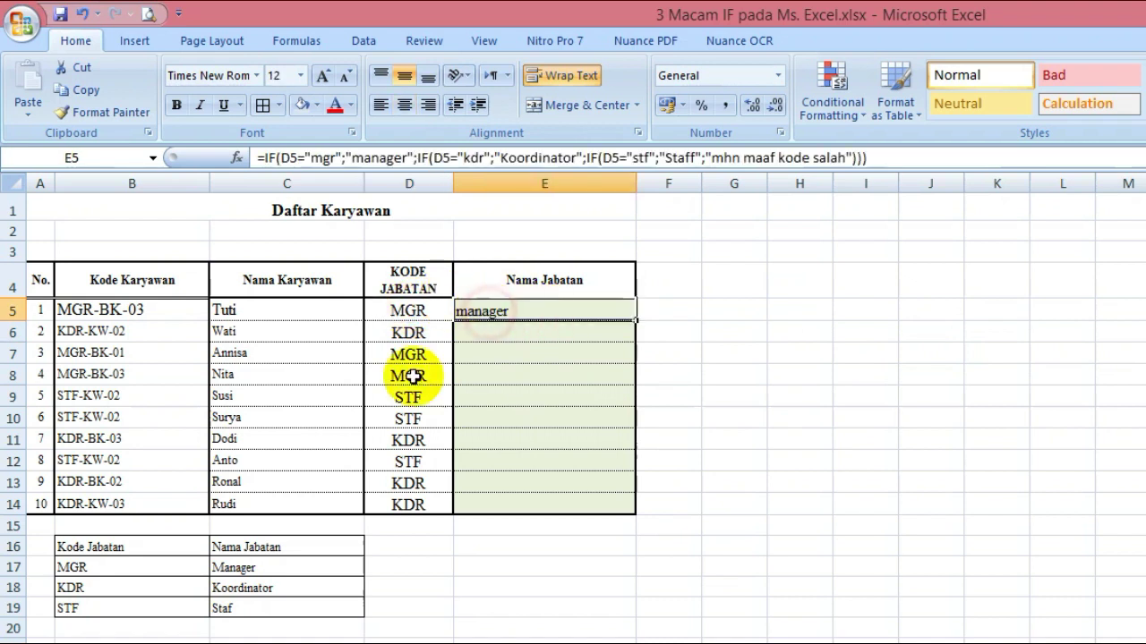
# Step: Check the MGR entry in the job code table and fill the E5 formula down the Nama Jabatan column through E14
pyautogui.click(79, 567)
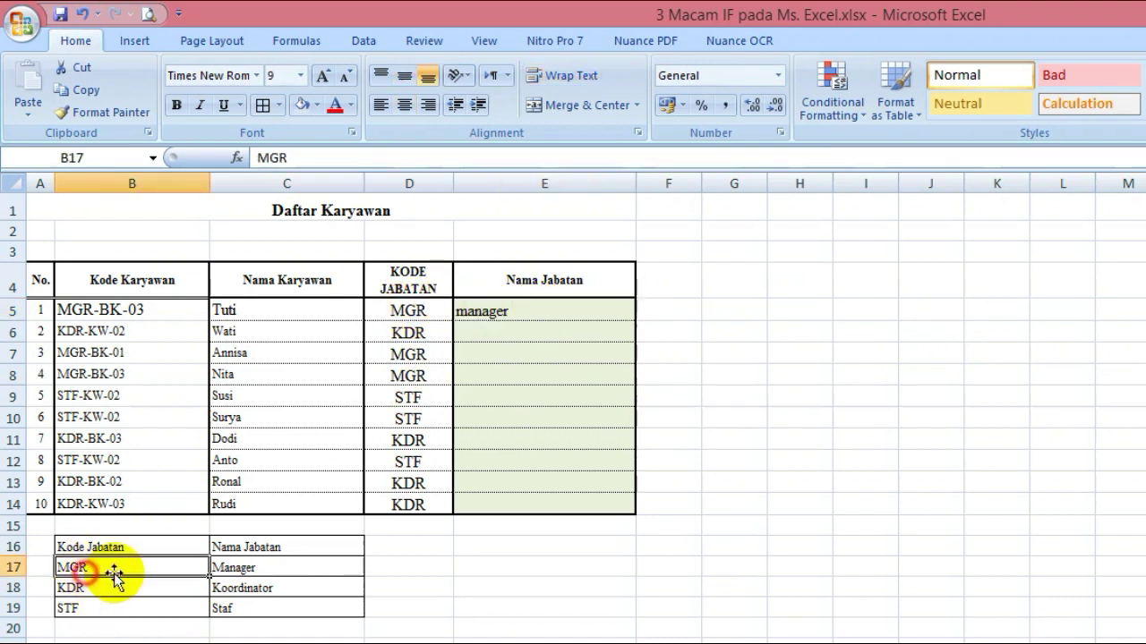
pyautogui.click(269, 569)
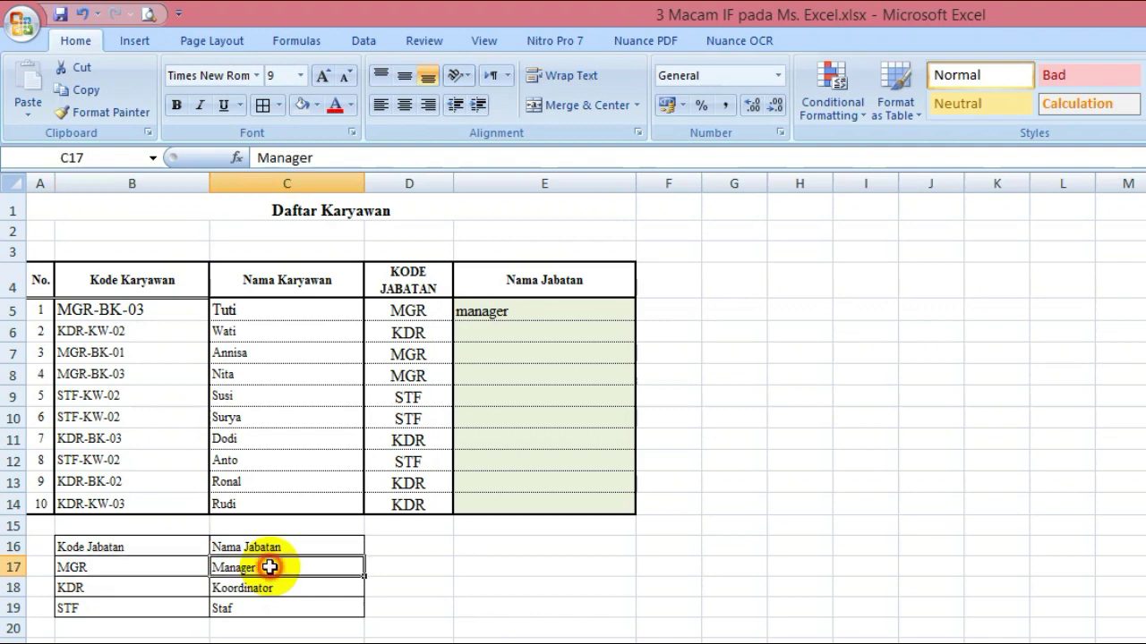
pyautogui.click(570, 318)
pyautogui.doubleClick(633, 318)
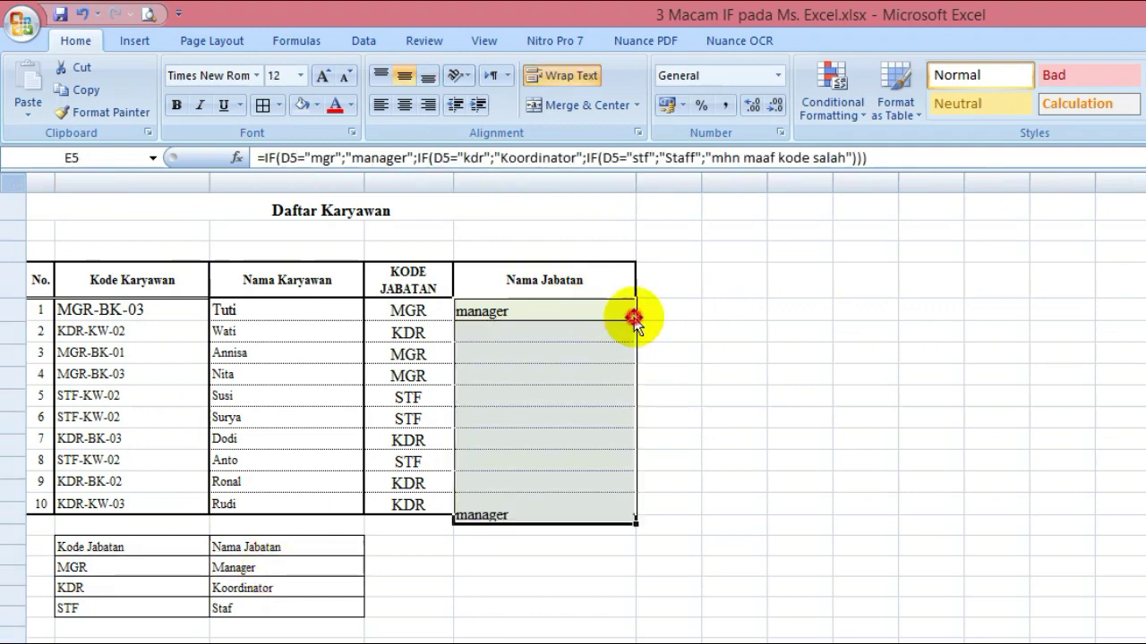
pyautogui.click(742, 422)
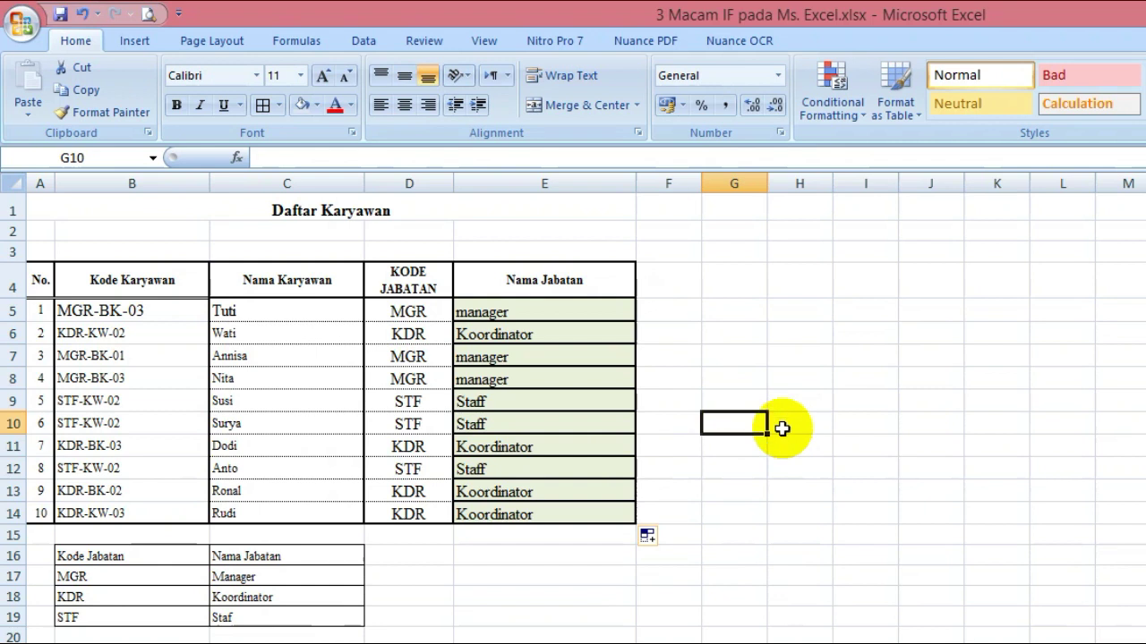
# Step: Compare the position codes in D6 and D9 with the formulas and job titles in E6 and E9
pyautogui.click(537, 337)
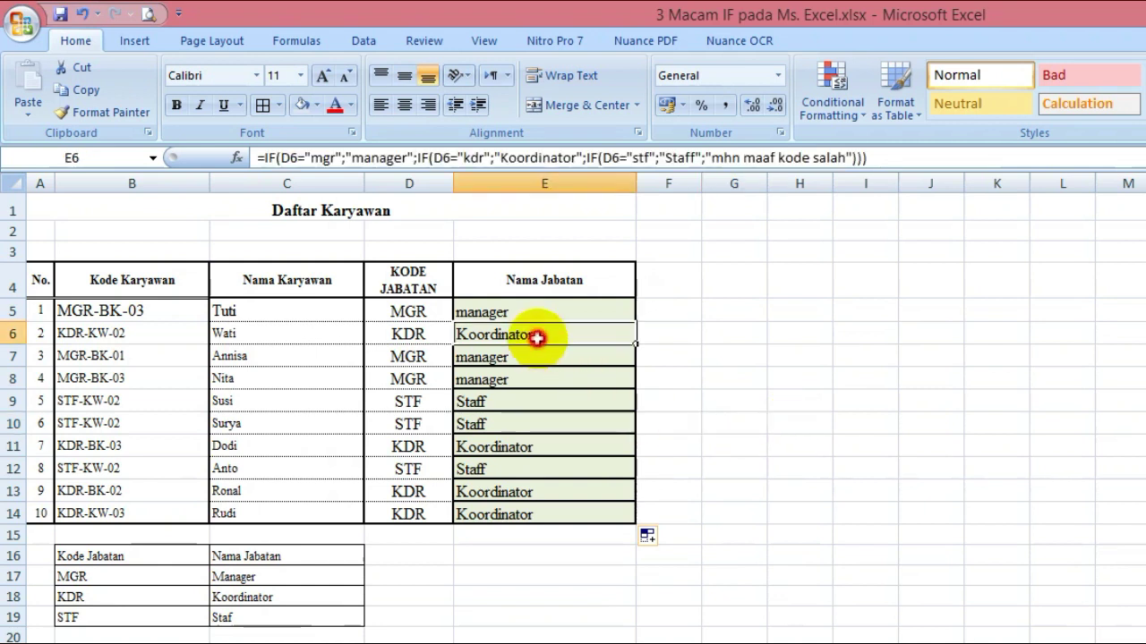
pyautogui.click(405, 340)
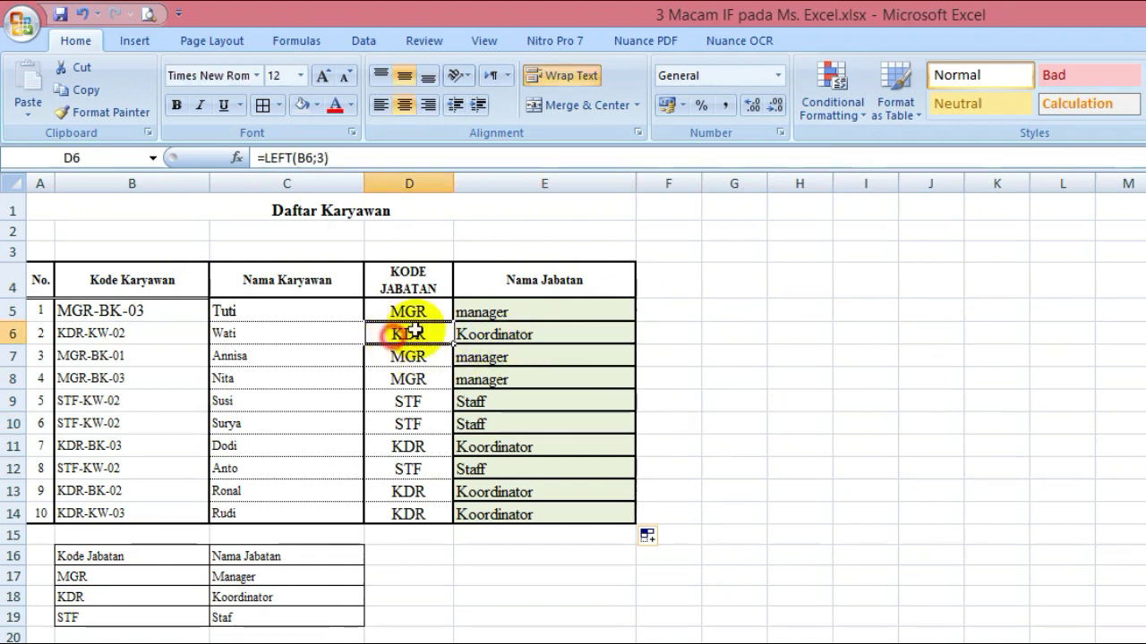
pyautogui.click(556, 335)
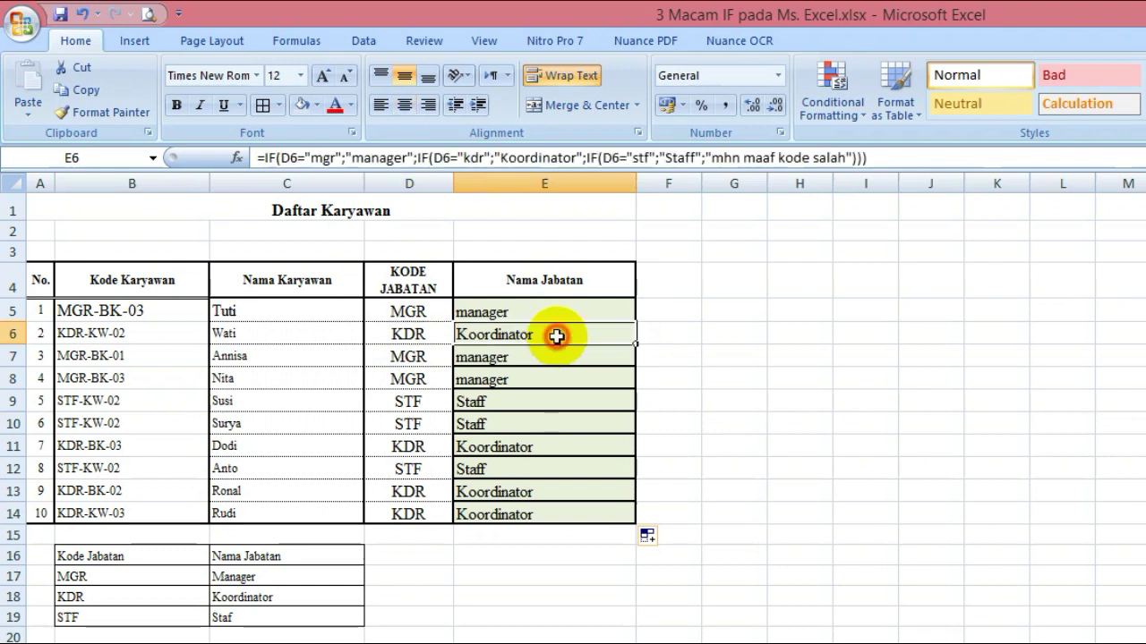
pyautogui.click(403, 400)
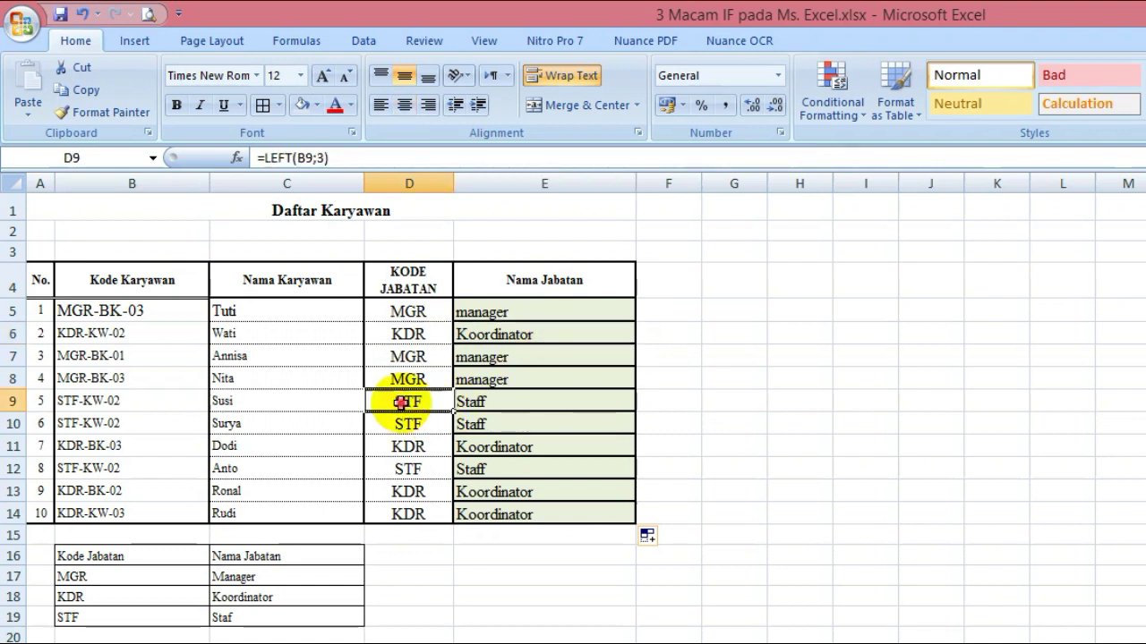
pyautogui.click(517, 395)
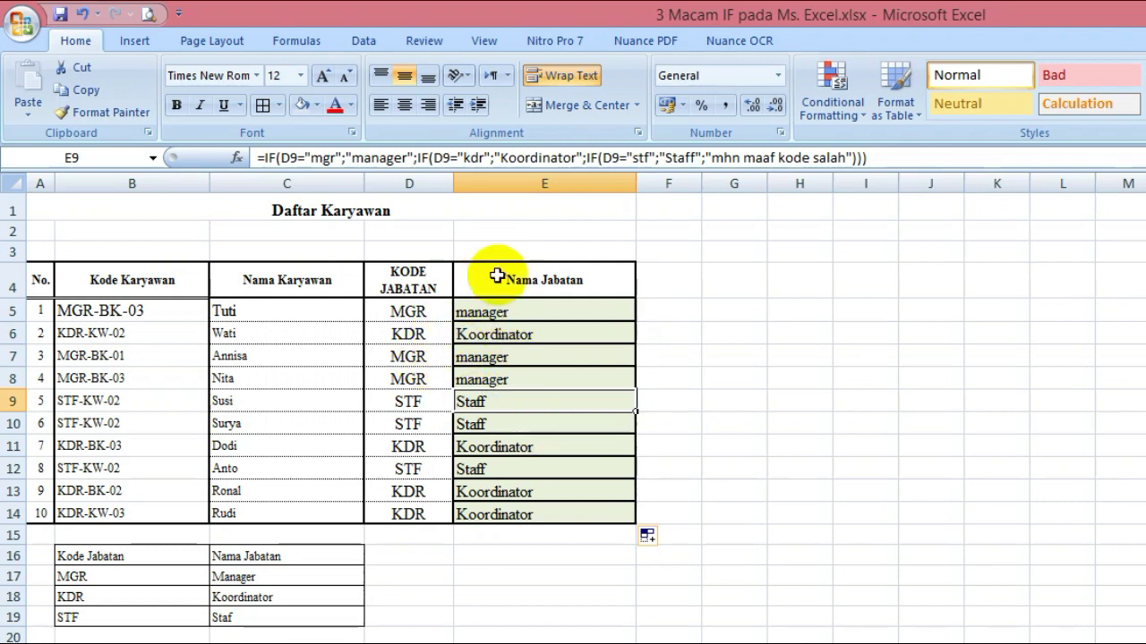
# Step: Replace the position code in D5 with "stf" and check the job title in E5
pyautogui.click(410, 313)
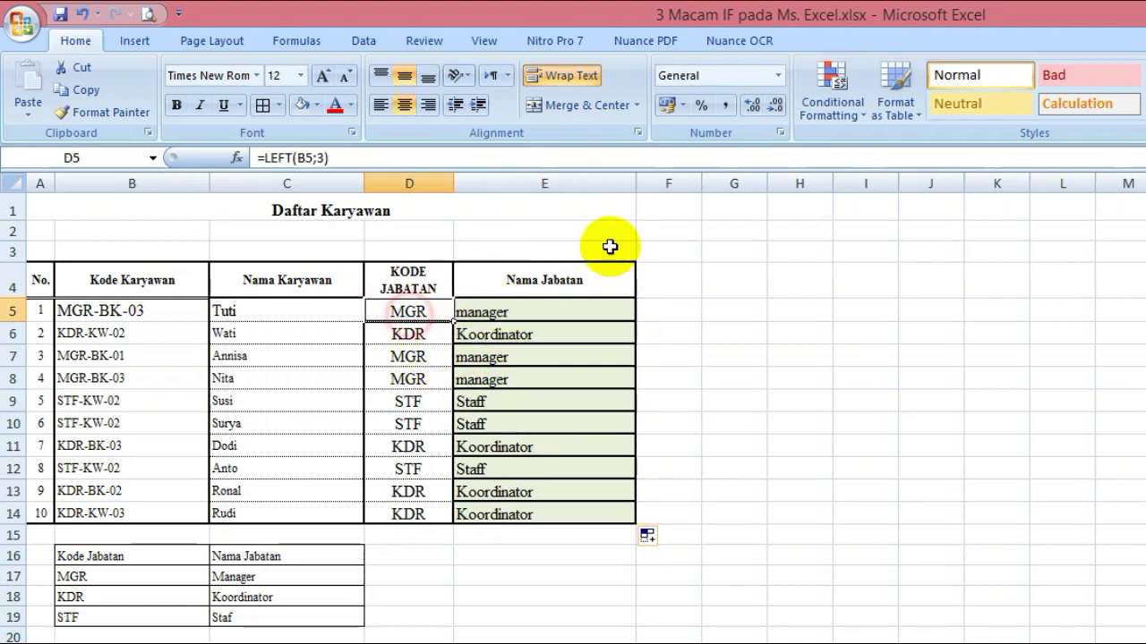
pyautogui.write('stf')
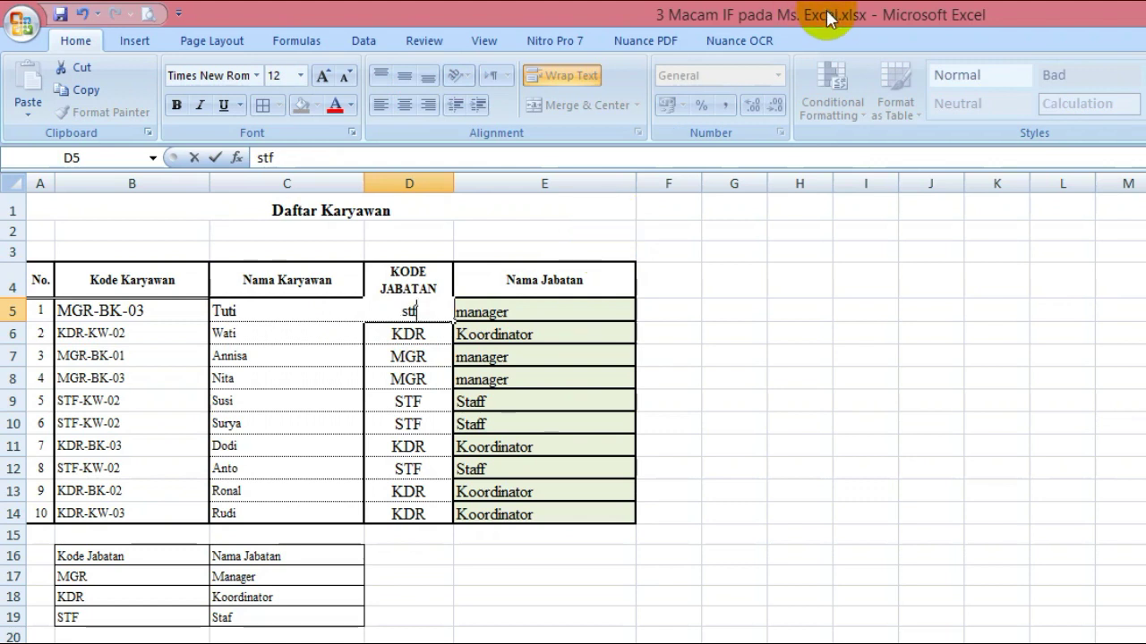
pyautogui.press('Return')
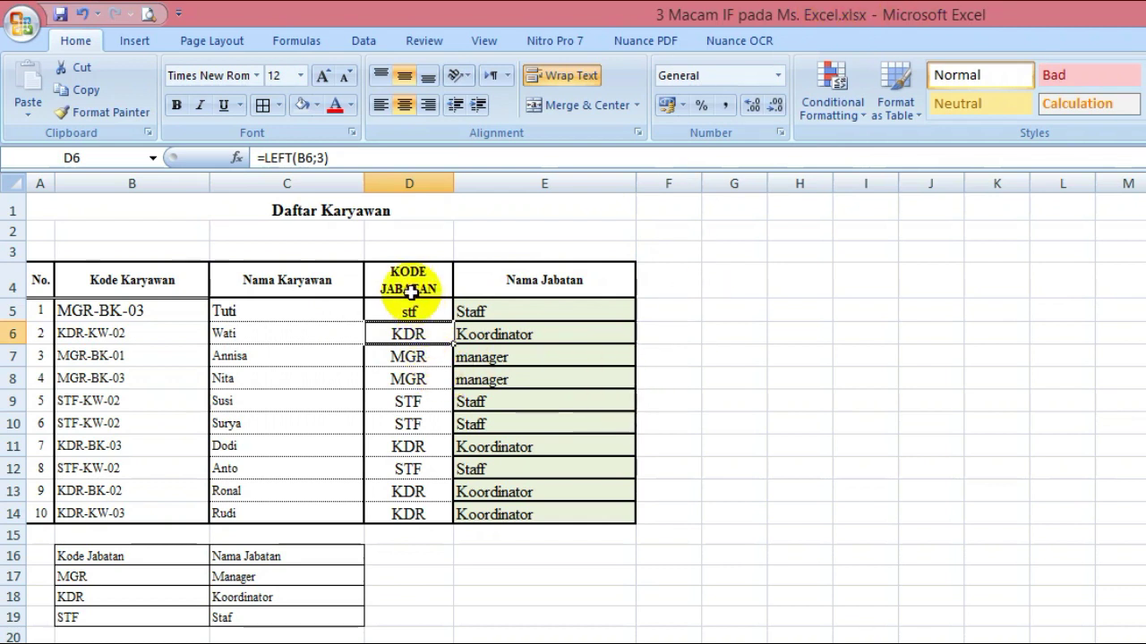
pyautogui.click(429, 313)
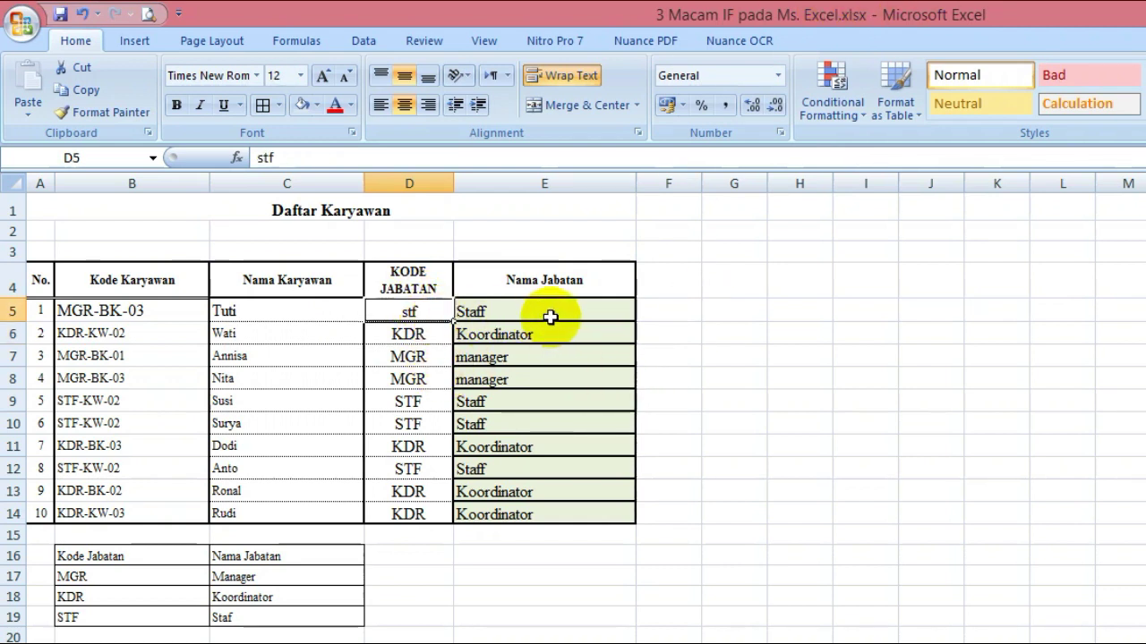
pyautogui.click(504, 301)
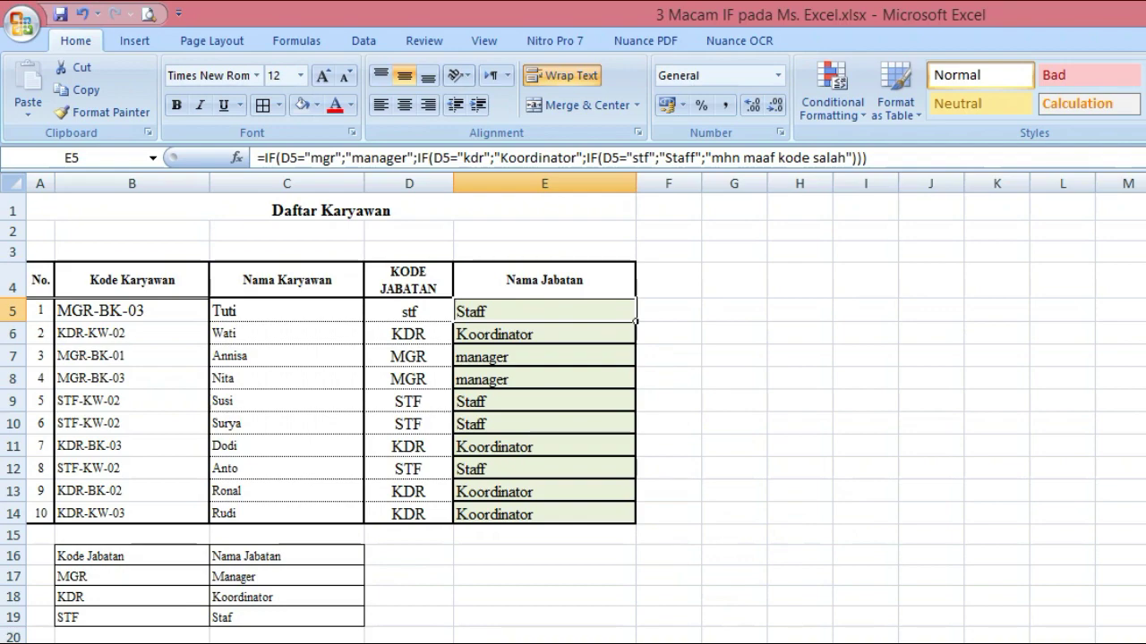
# Step: On the If Gabungan sheet, start an IF formula in D7 with a LEFT function as its logical test
pyautogui.hotkey('ctrl', 'pagedown')
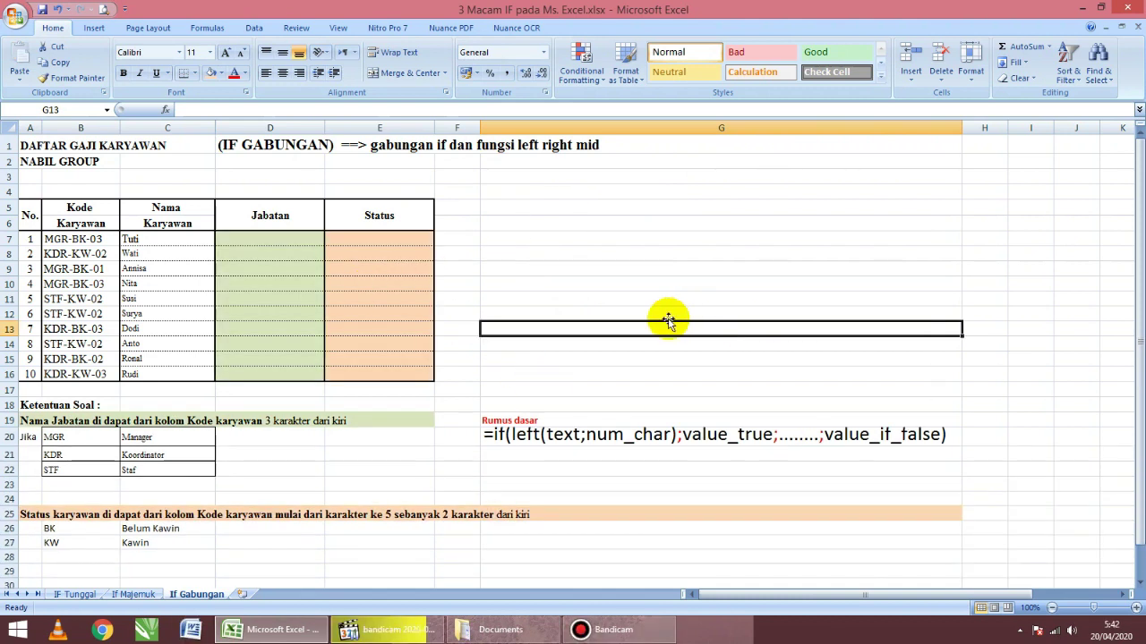
pyautogui.click(278, 245)
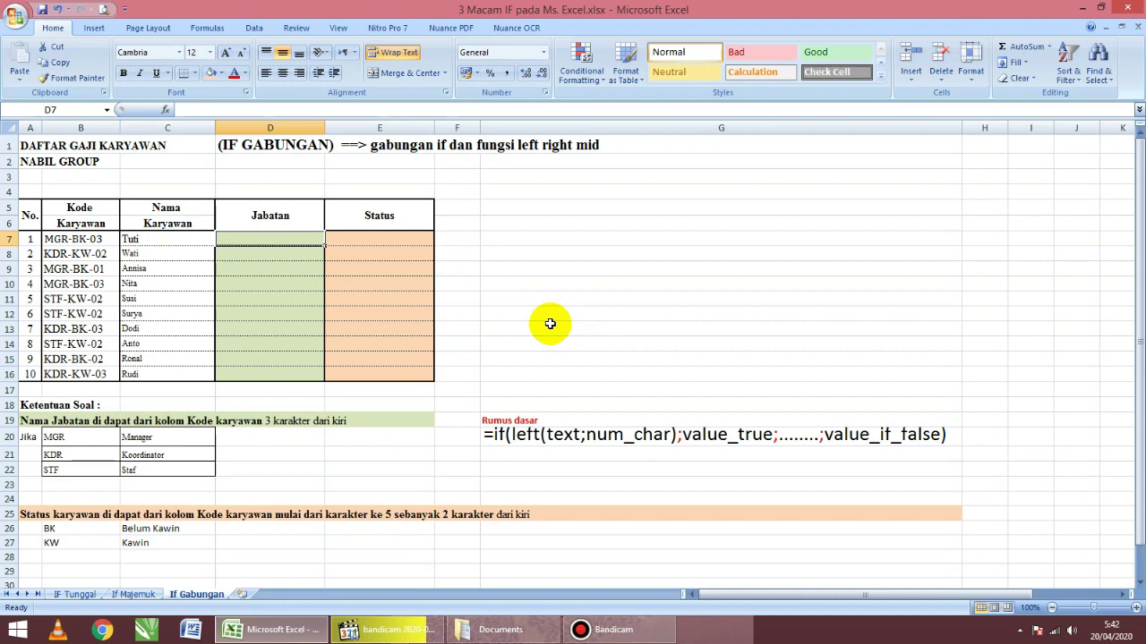
pyautogui.write('=')
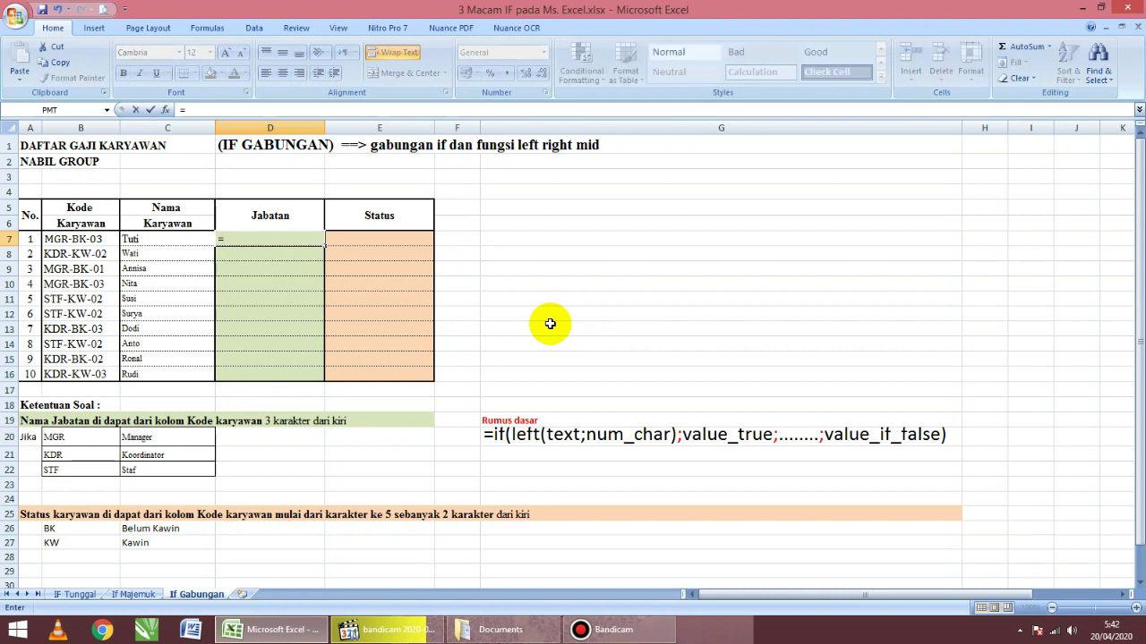
pyautogui.write('if')
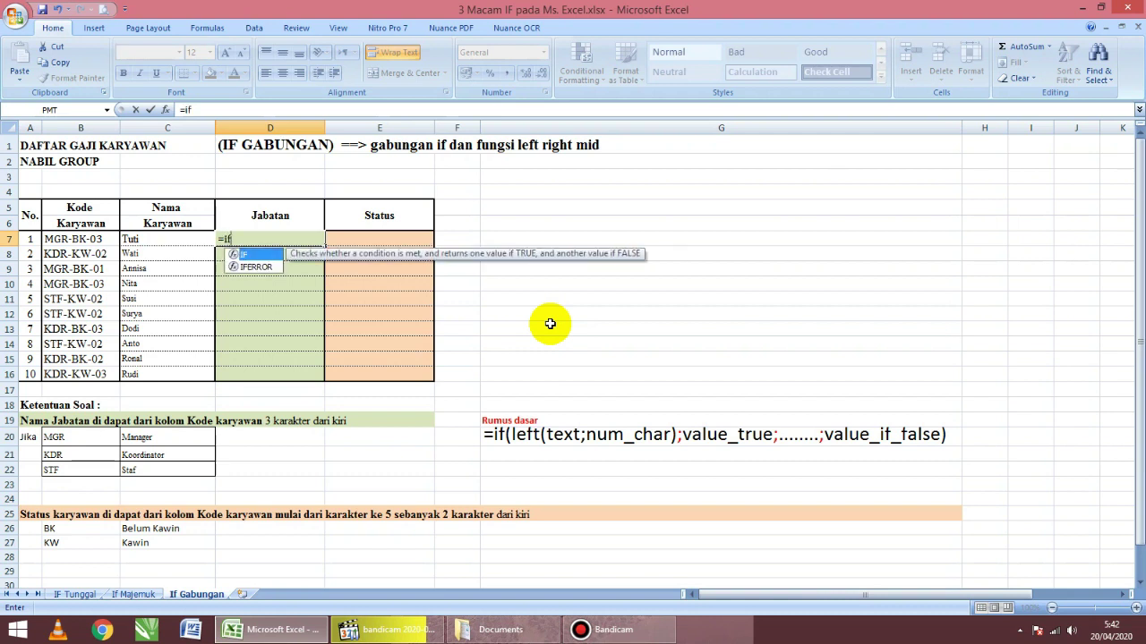
pyautogui.write('(')
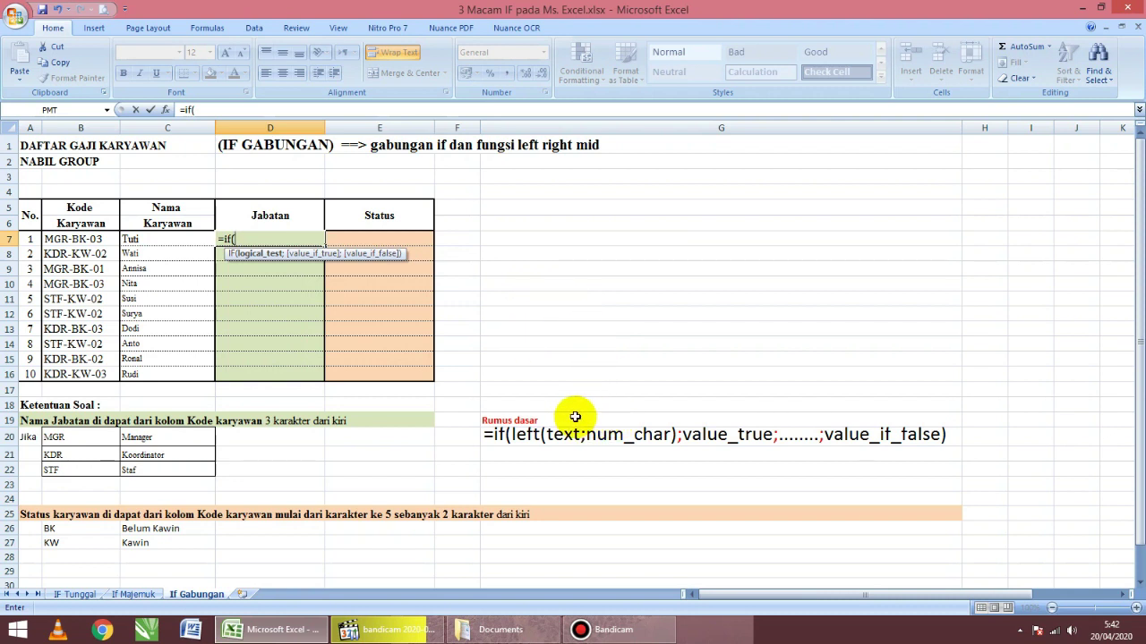
pyautogui.write('left')
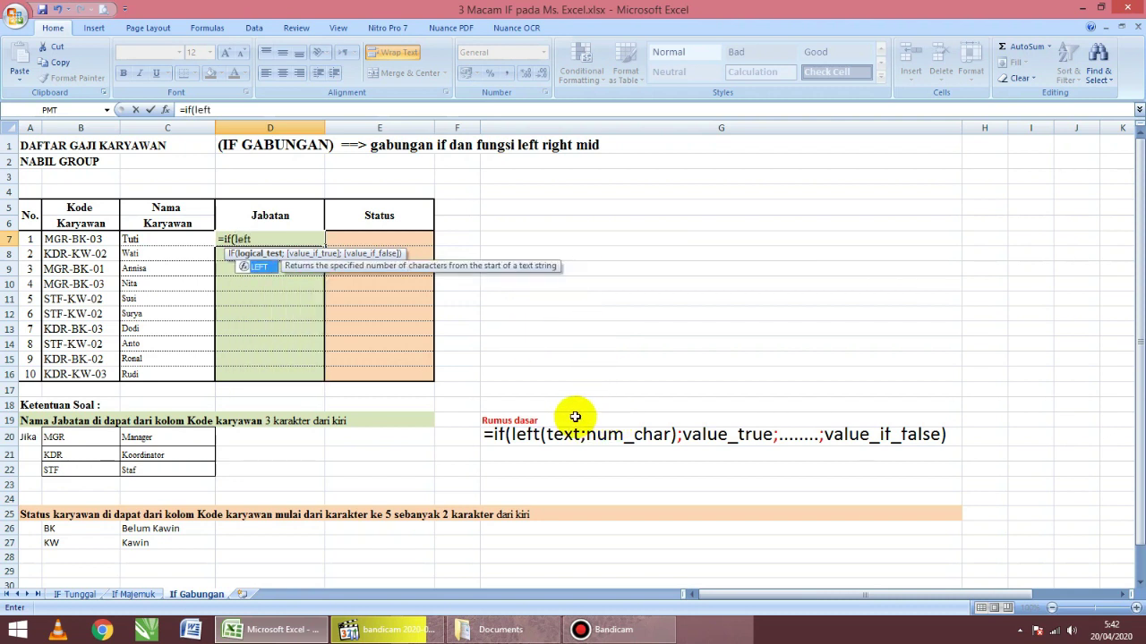
pyautogui.write('(')
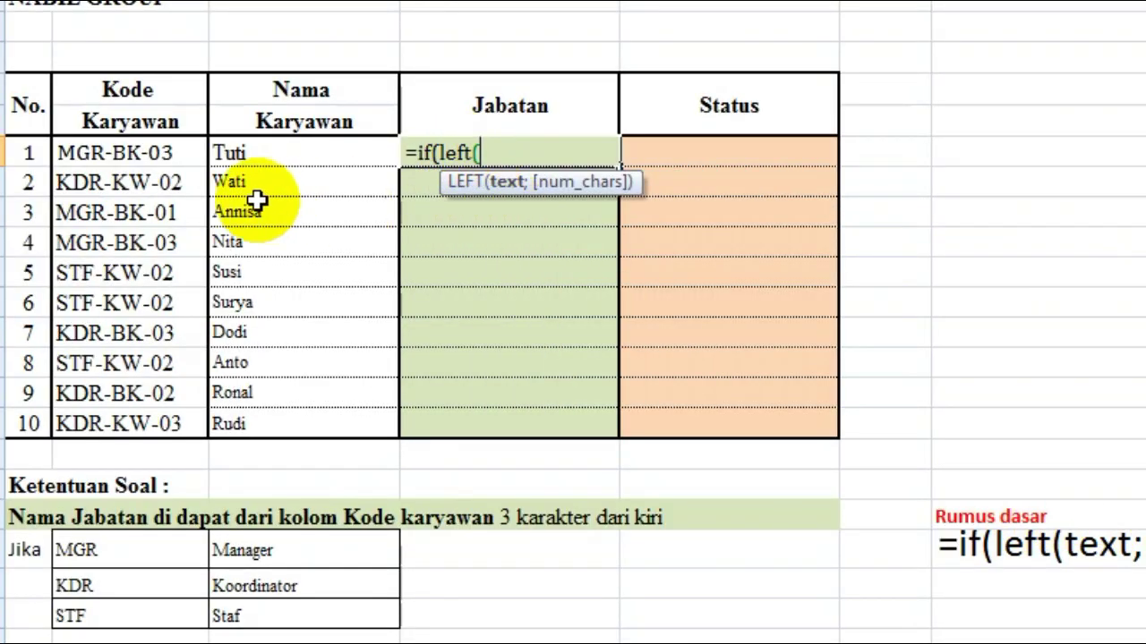
# Step: Make LEFT in the D7 formula take 3 characters from the employee code in B7 and close its parenthesis
pyautogui.click(148, 155)
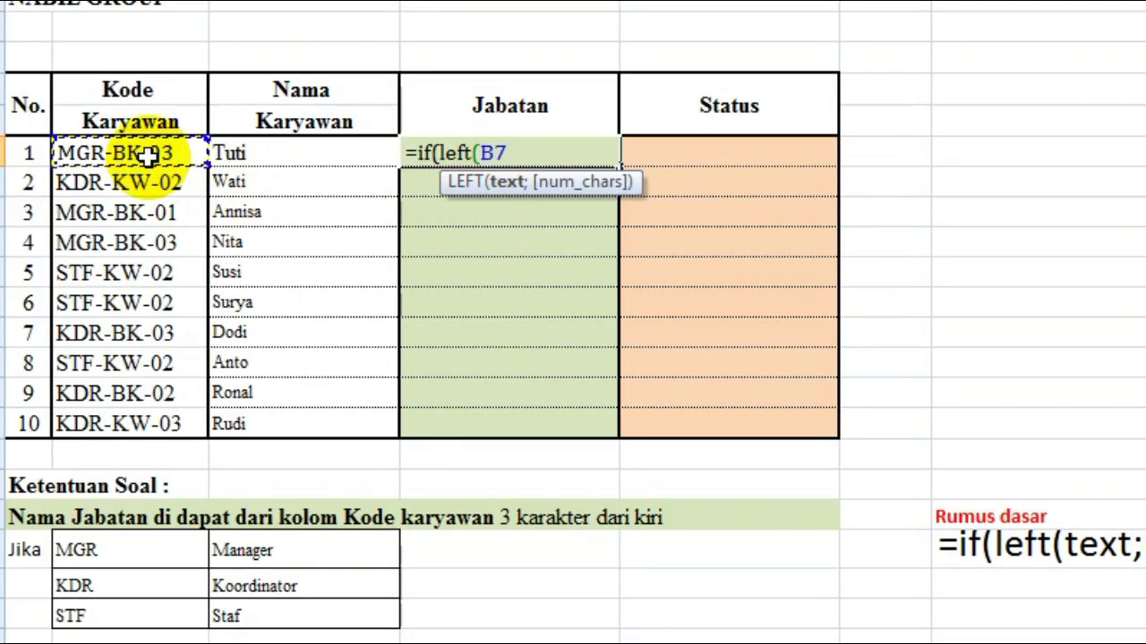
pyautogui.write(';')
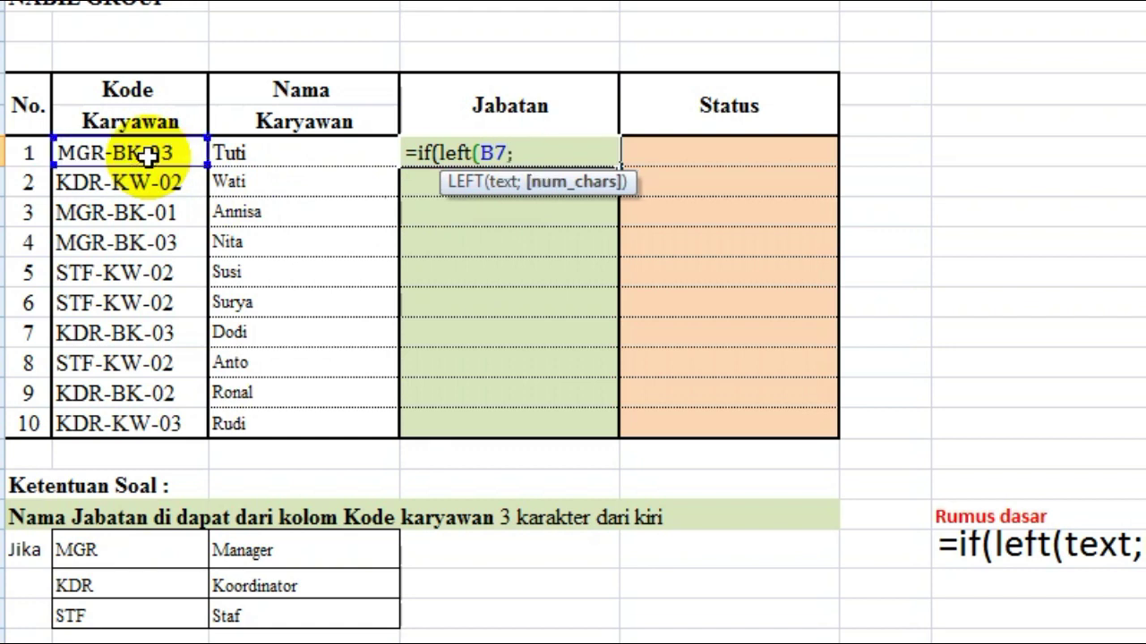
pyautogui.write('3')
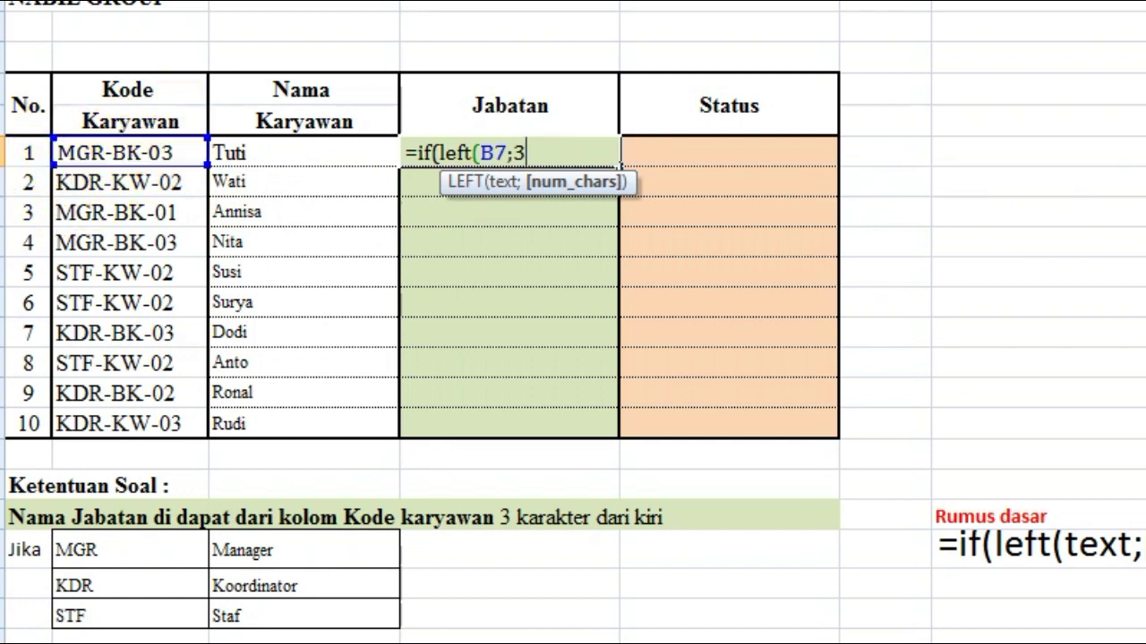
pyautogui.write('0')
pyautogui.press('BackSpace')
pyautogui.write(')')
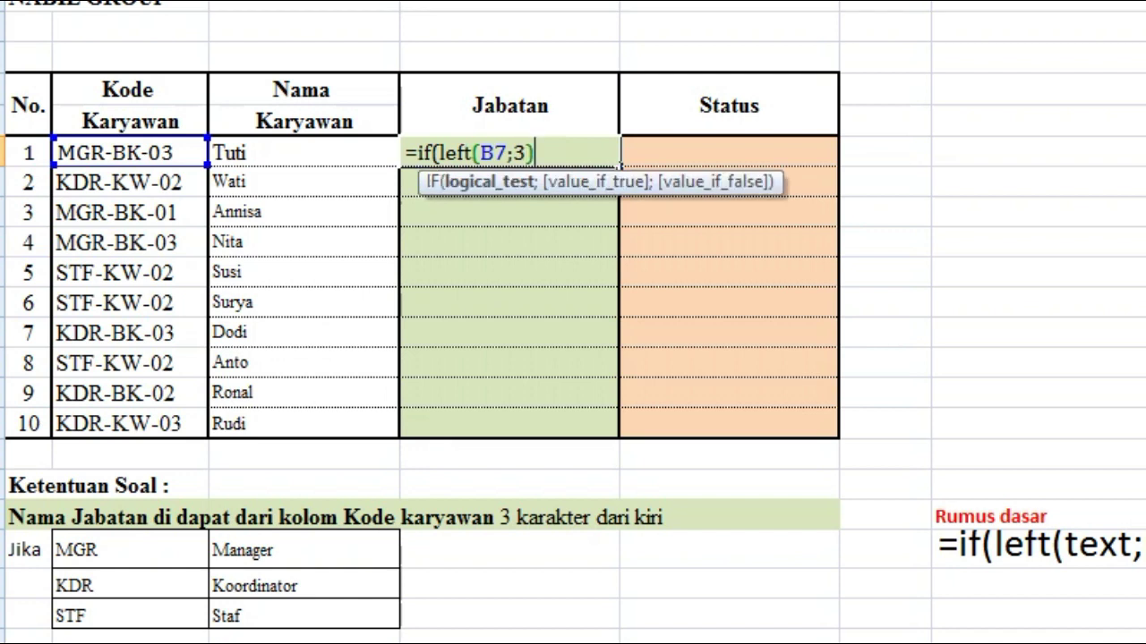
# Step: Compare the LEFT result with "MGR" in the D7 formula and return "Manager" when true, continuing to the false value
pyautogui.write('="MGR')
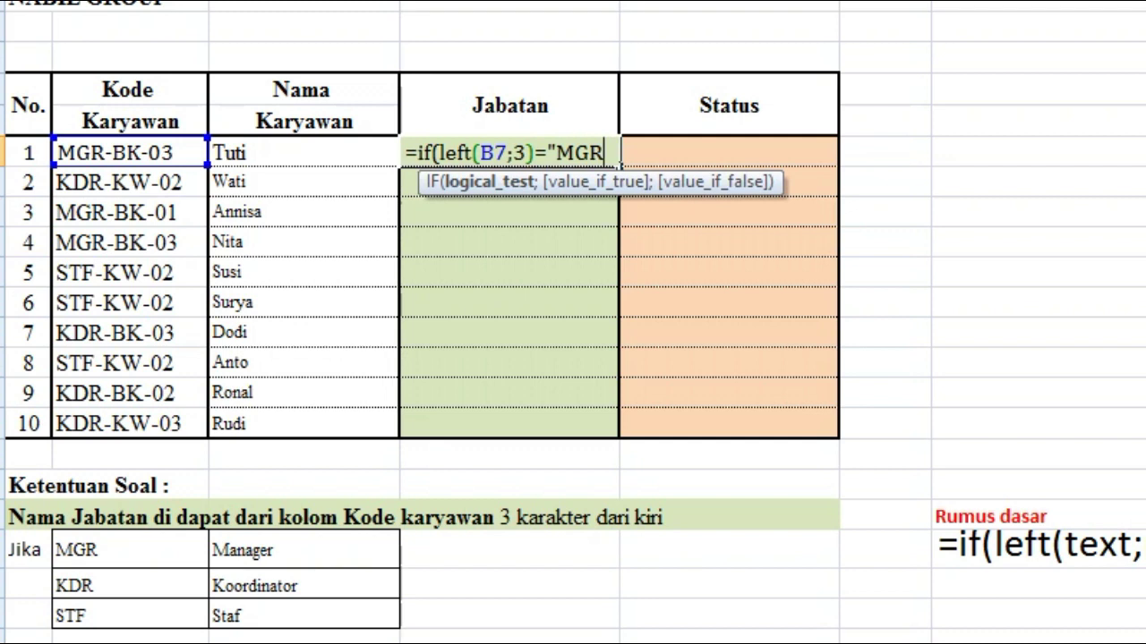
pyautogui.write('";')
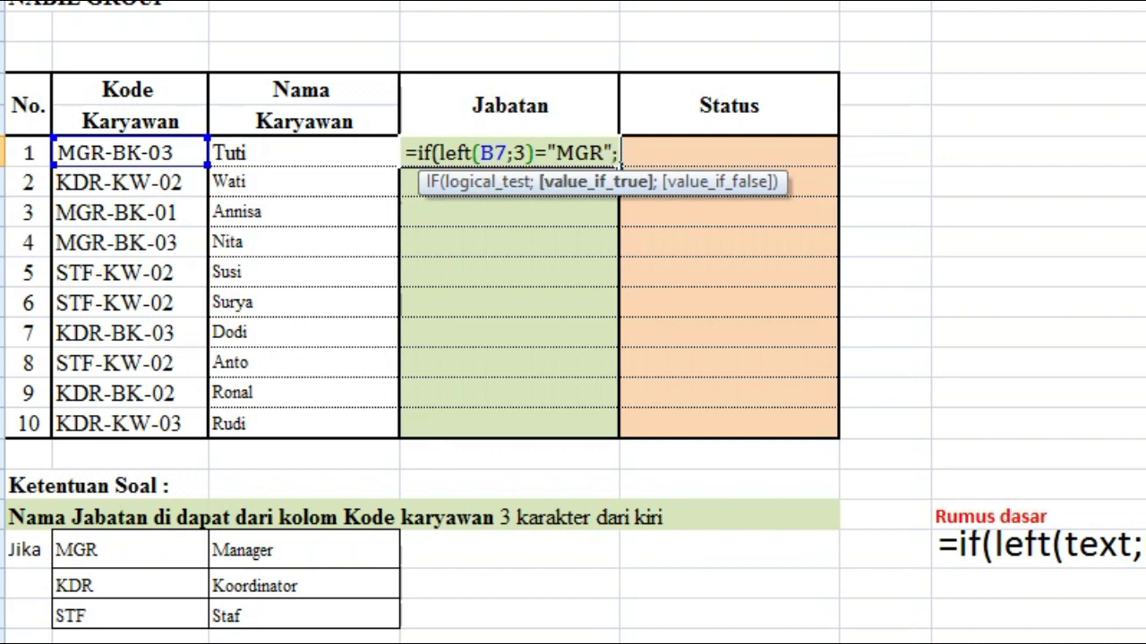
pyautogui.write('"Manager')
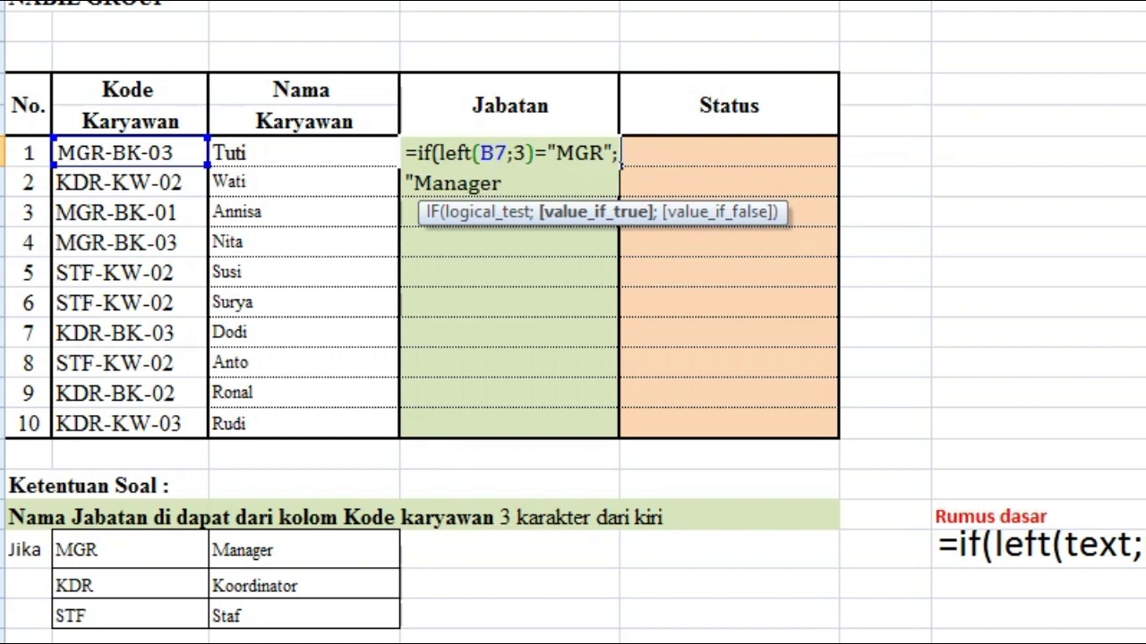
pyautogui.write('";')
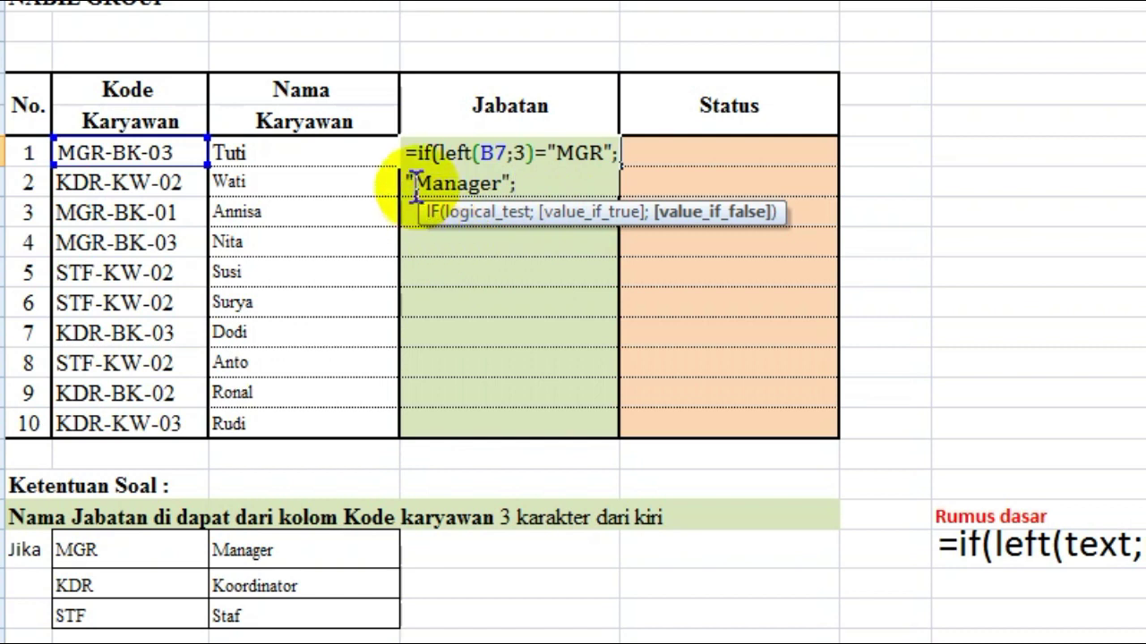
# Step: Review the IF, LEFT, B7, 3 and "MGR" parts of the D7 formula and return to its end
pyautogui.moveTo(407, 152); pyautogui.dragTo(432, 154)
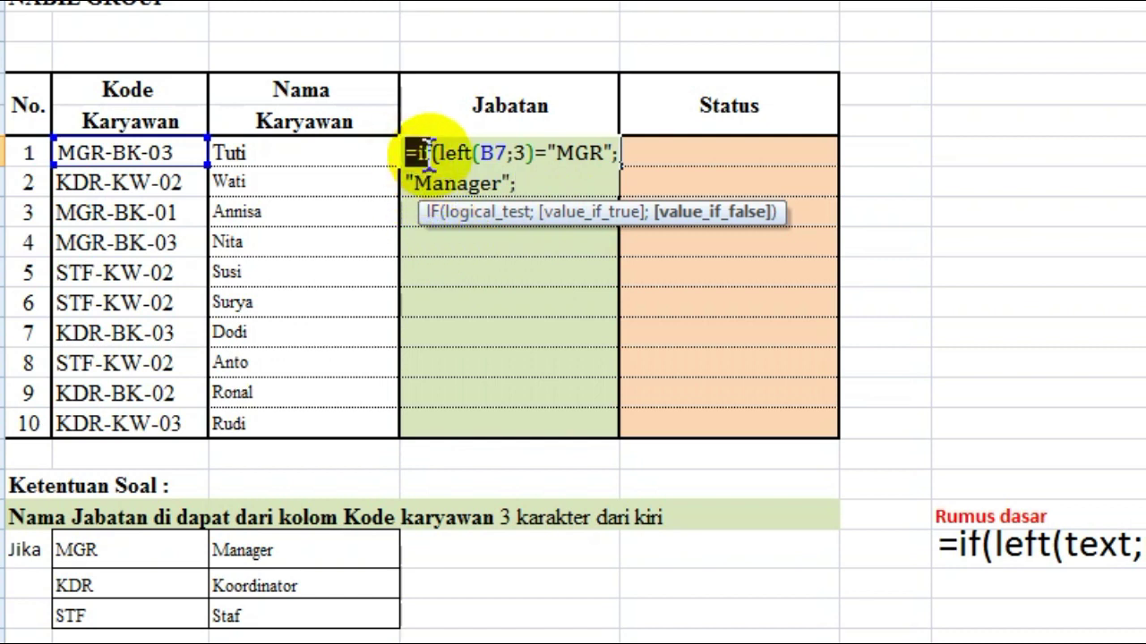
pyautogui.moveTo(435, 165); pyautogui.dragTo(505, 156)
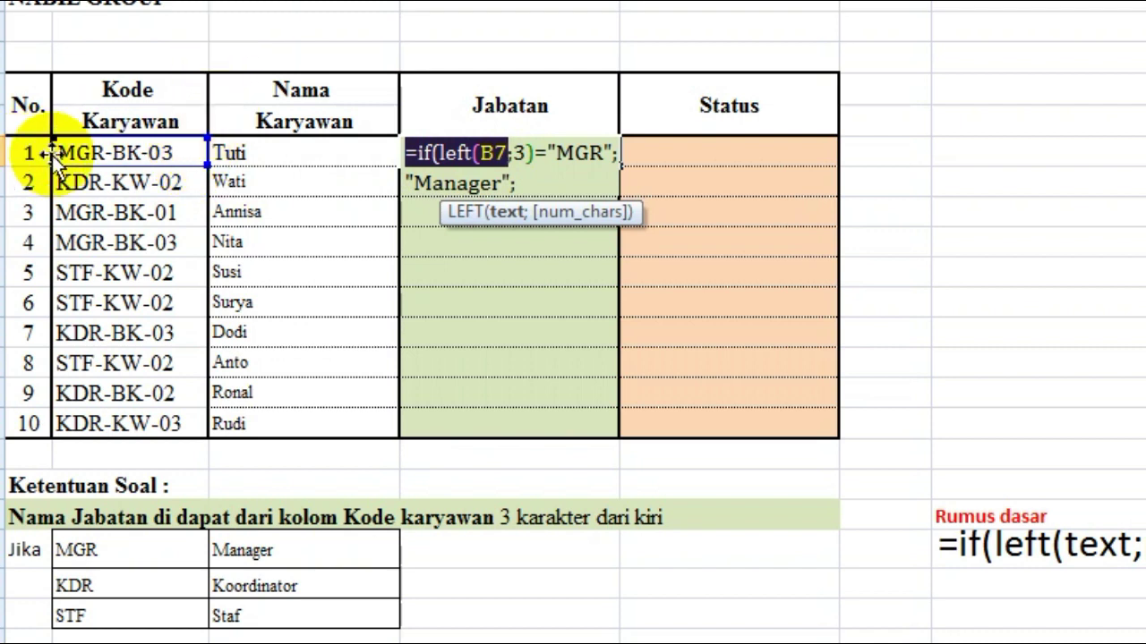
pyautogui.doubleClick(519, 154)
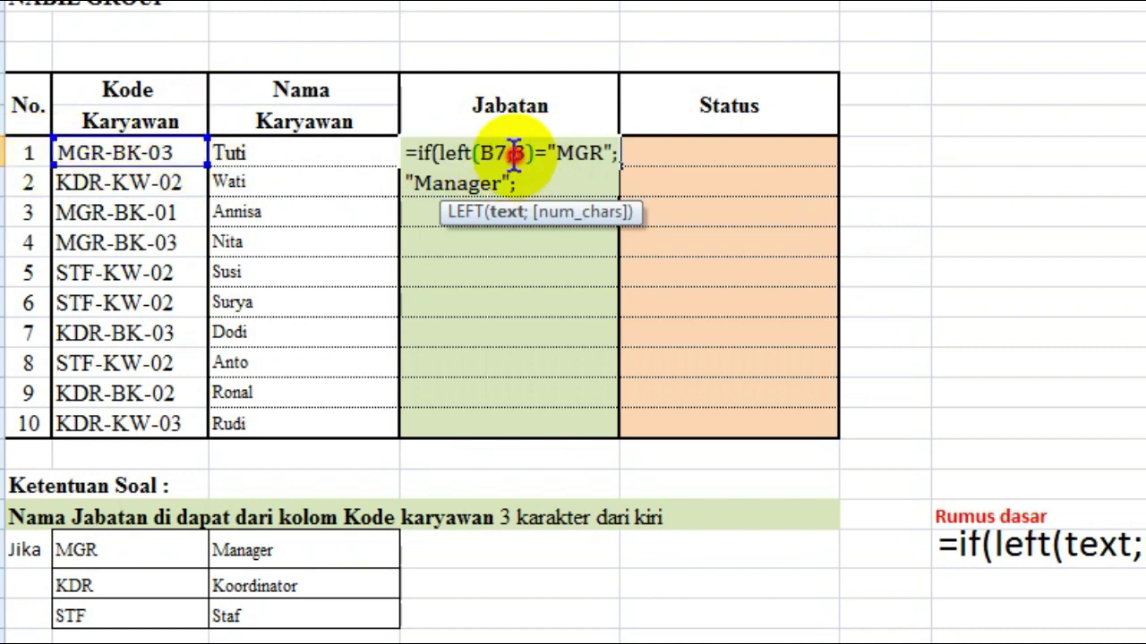
pyautogui.moveTo(535, 162); pyautogui.dragTo(524, 158)
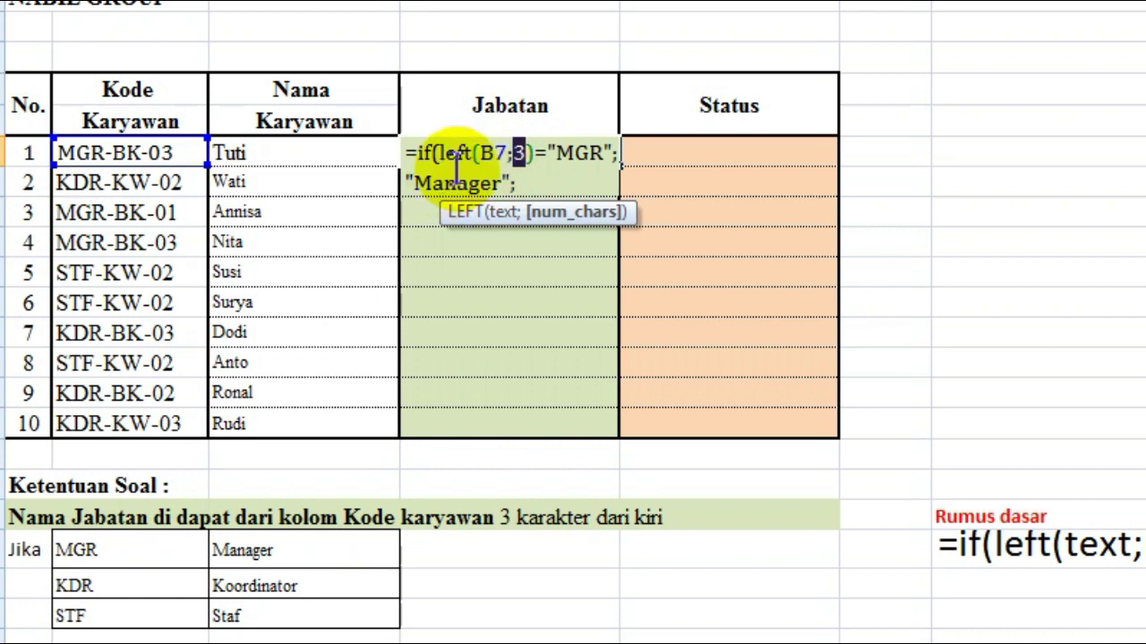
pyautogui.moveTo(547, 156); pyautogui.dragTo(627, 158)
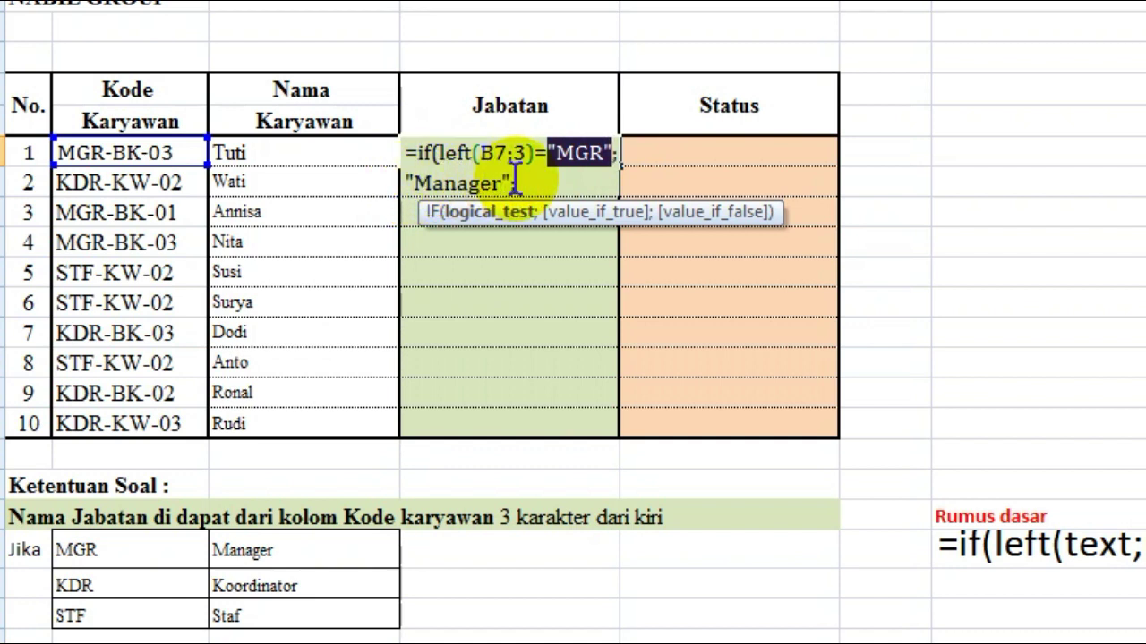
pyautogui.click(549, 181)
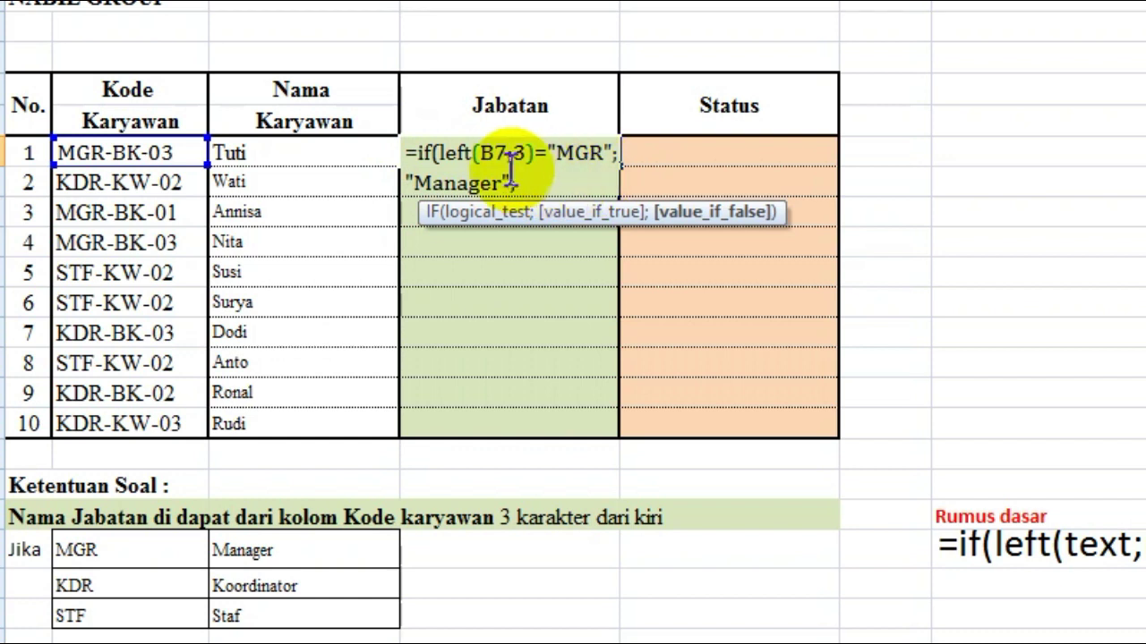
# Step: Nest a second IF as the false value in the D7 formula, testing LEFT of B7 with 3 characters
pyautogui.write('if')
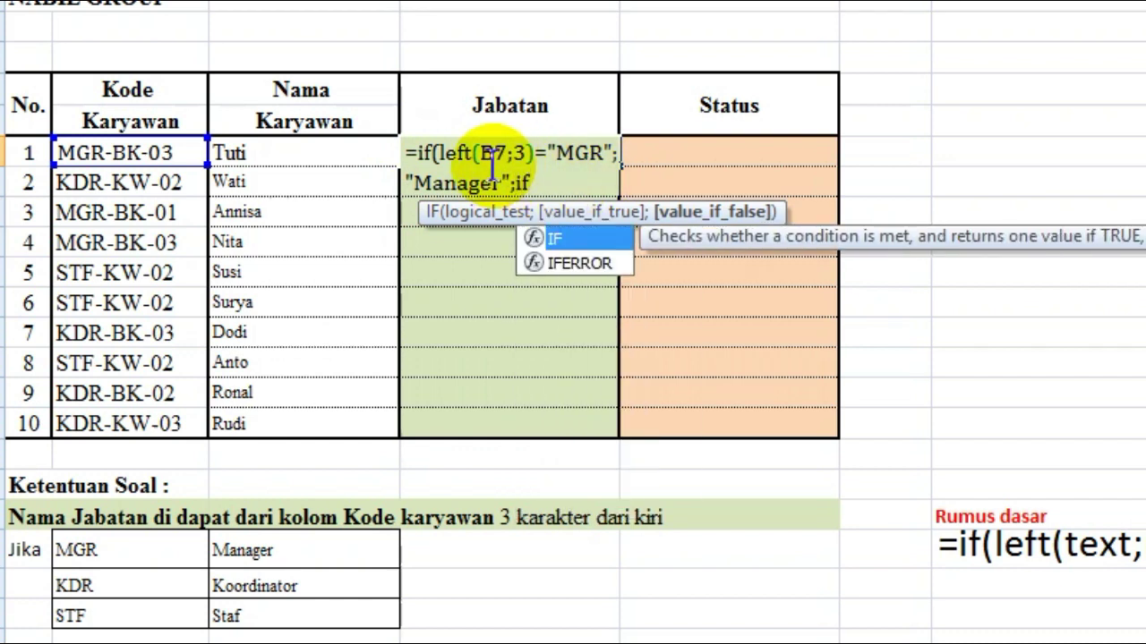
pyautogui.write('(')
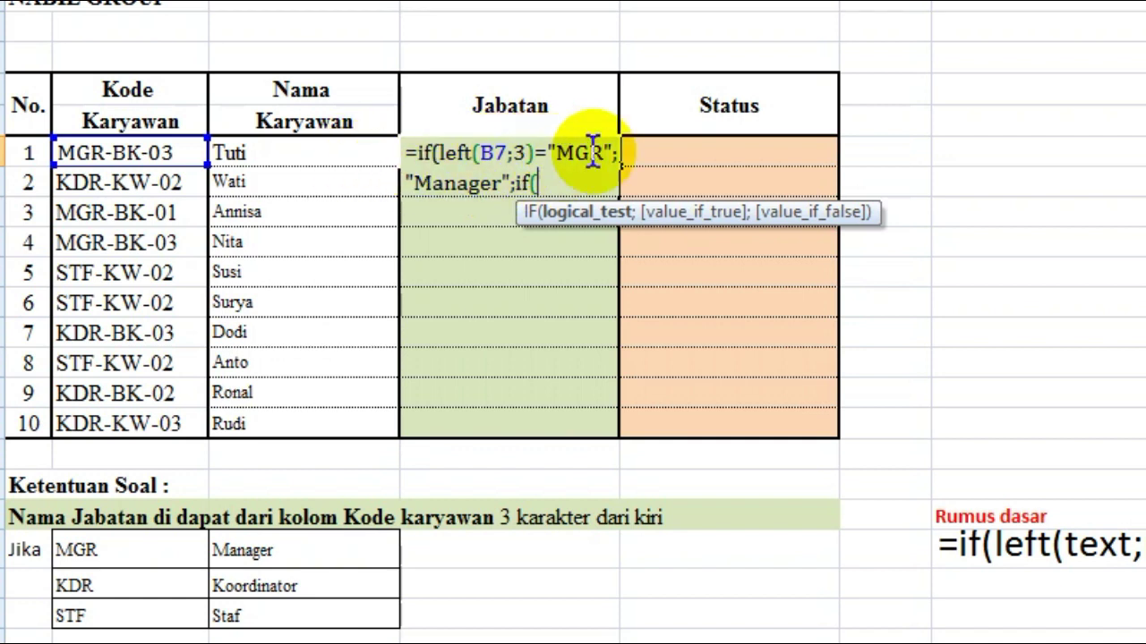
pyautogui.write('l')
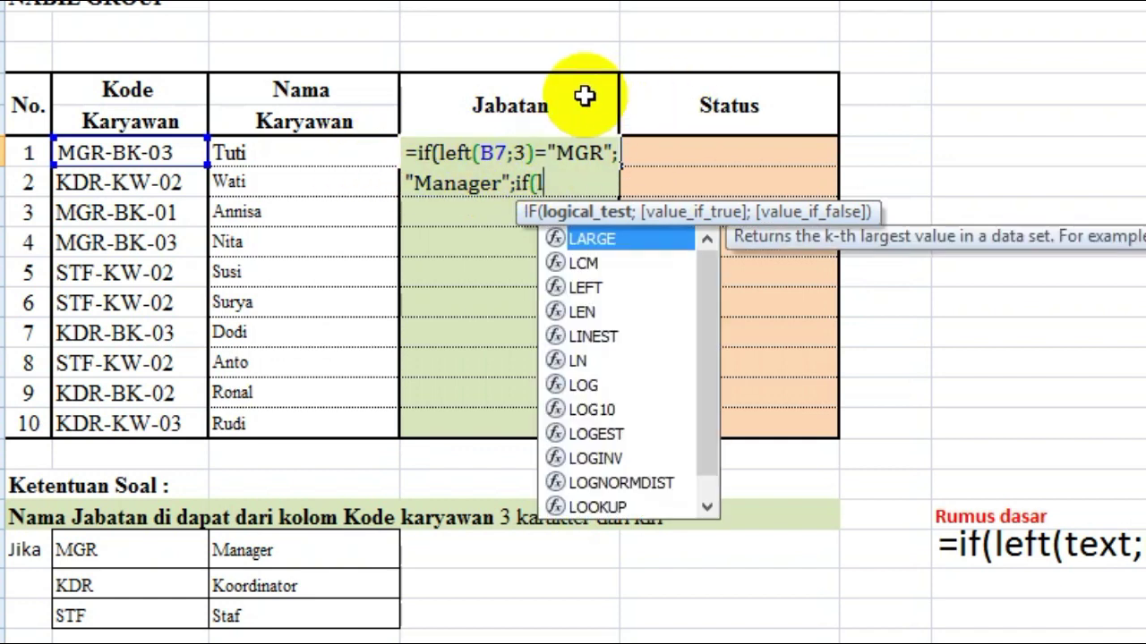
pyautogui.write('eft(')
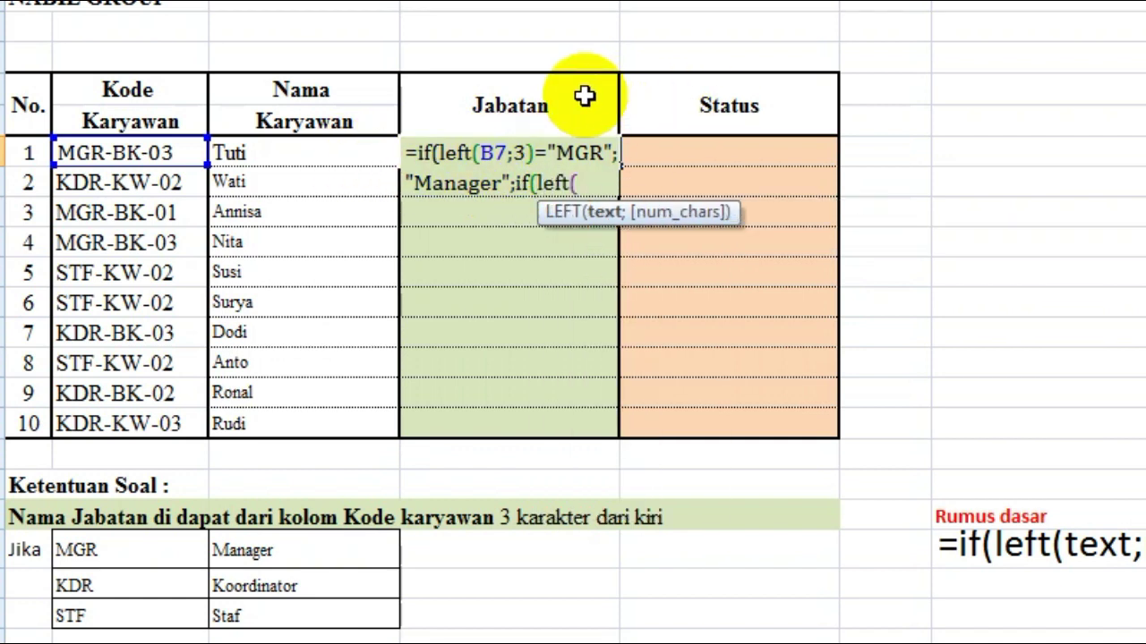
pyautogui.click(96, 146)
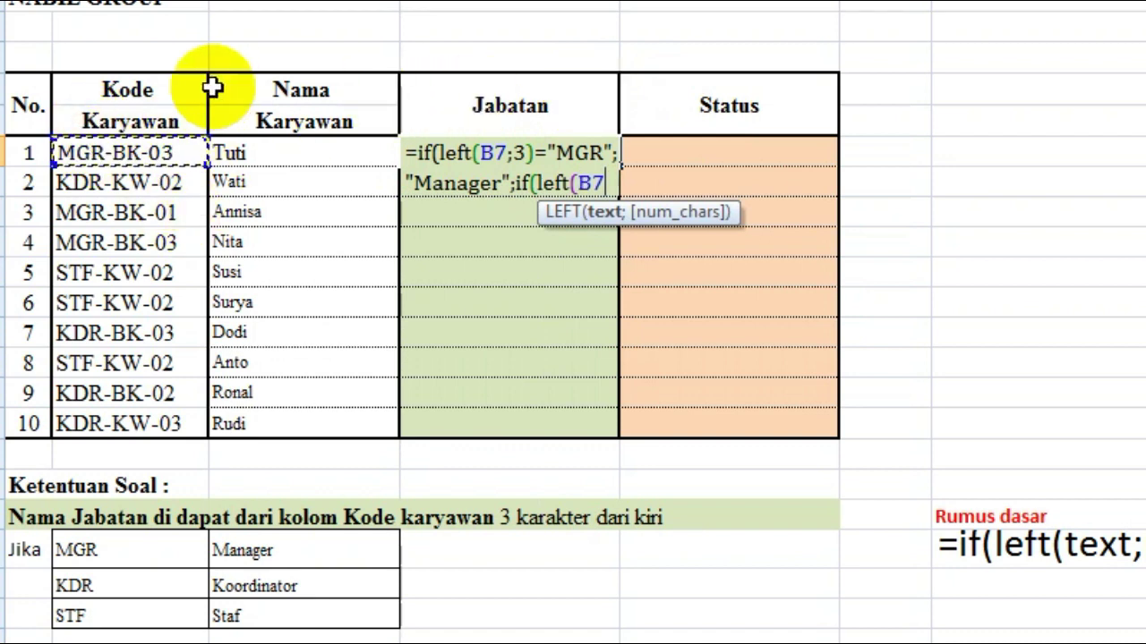
pyautogui.write(';3)')
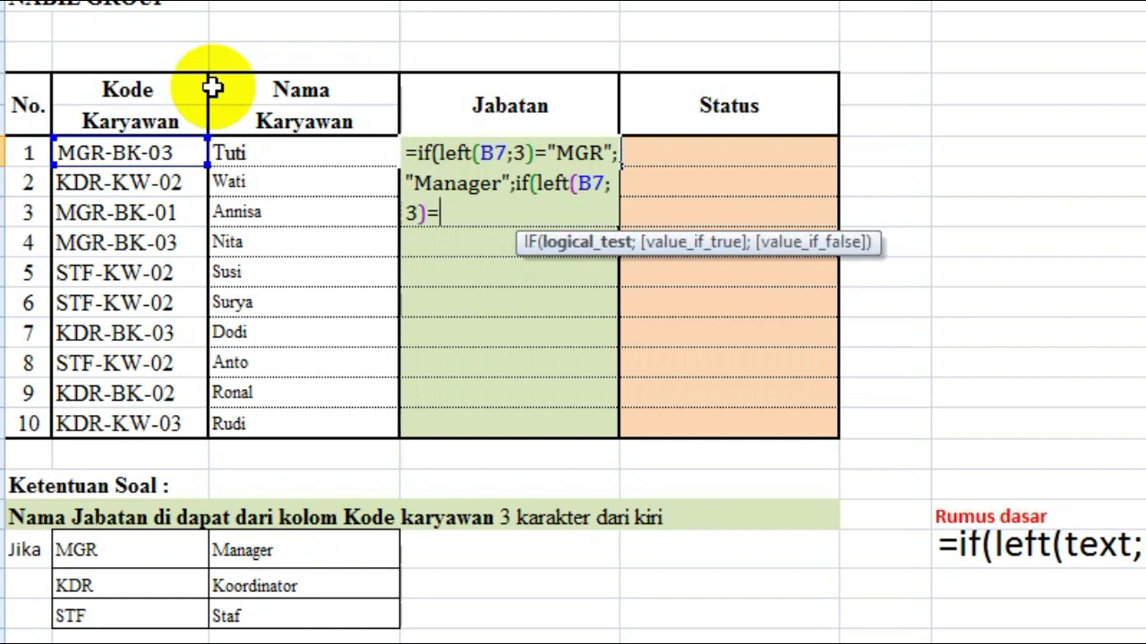
# Step: Compare the second LEFT result with "KDR" in the D7 formula and return "Koordinator" when true, continuing to the false value
pyautogui.write('="KDR')
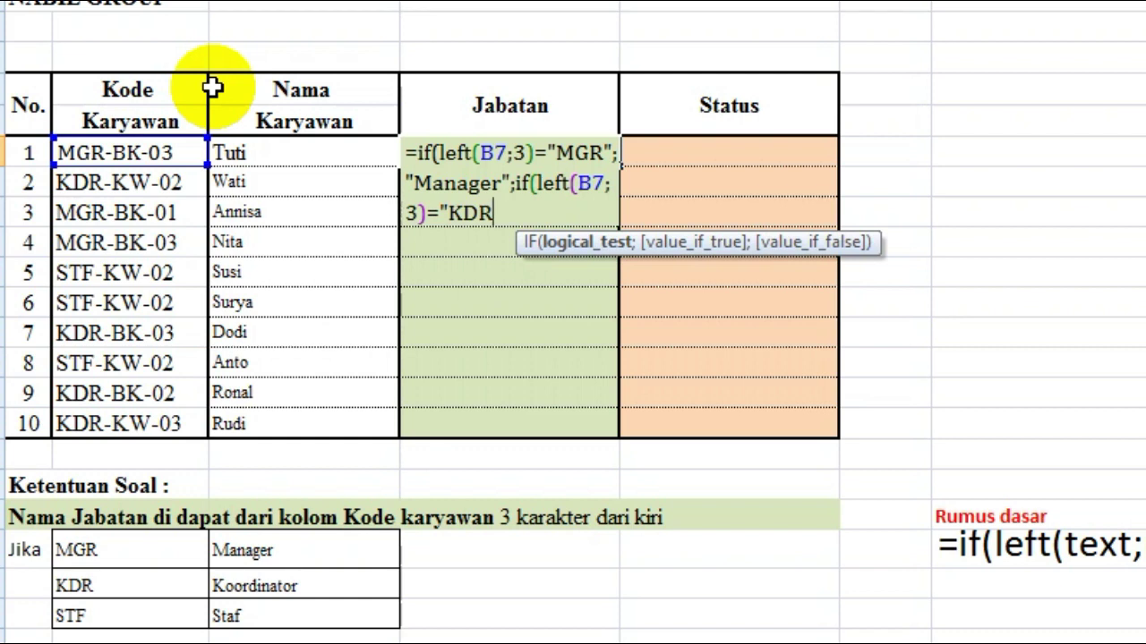
pyautogui.write('";"Koordinator')
pyautogui.write('";')
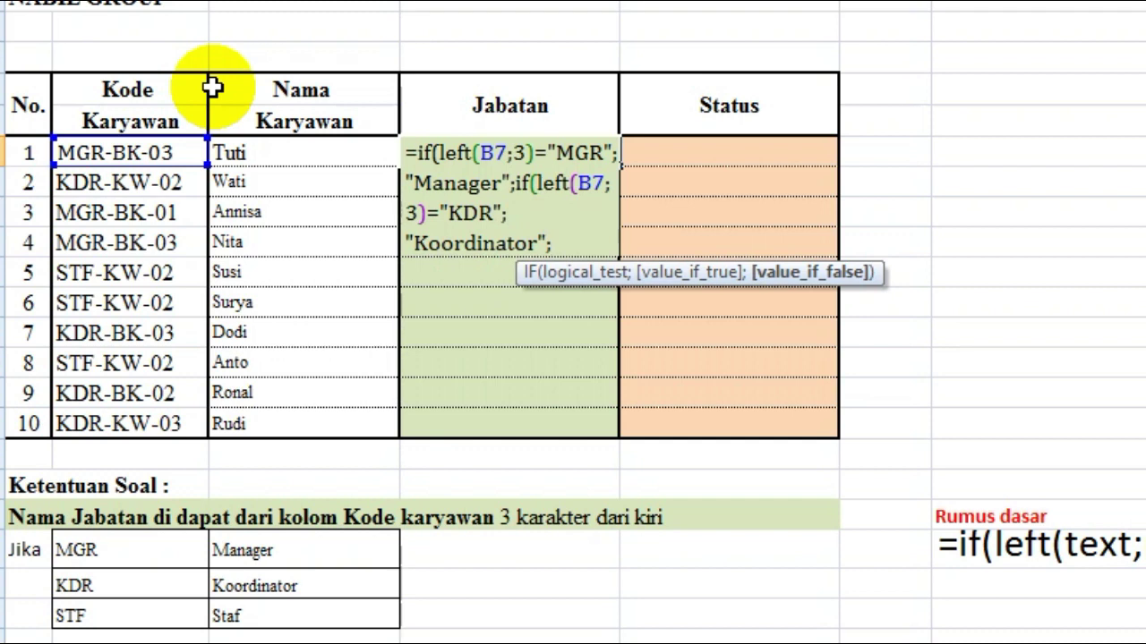
# Step: Nest a third IF in the D7 formula with LEFT of B7 taking 3 characters in its logical test
pyautogui.write('if(')
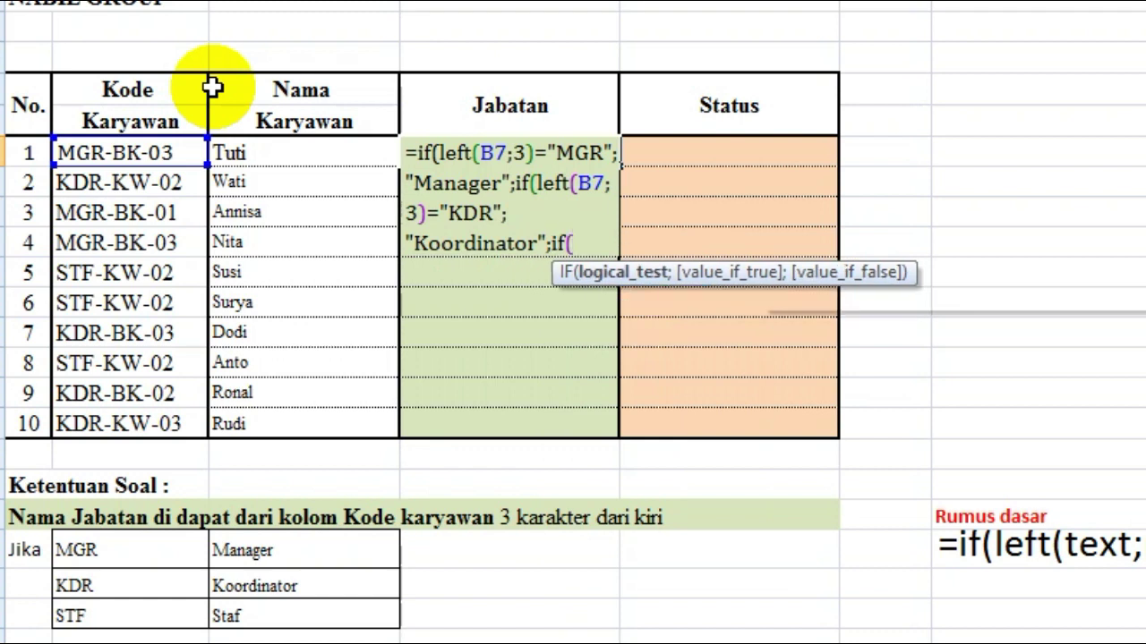
pyautogui.write('left(')
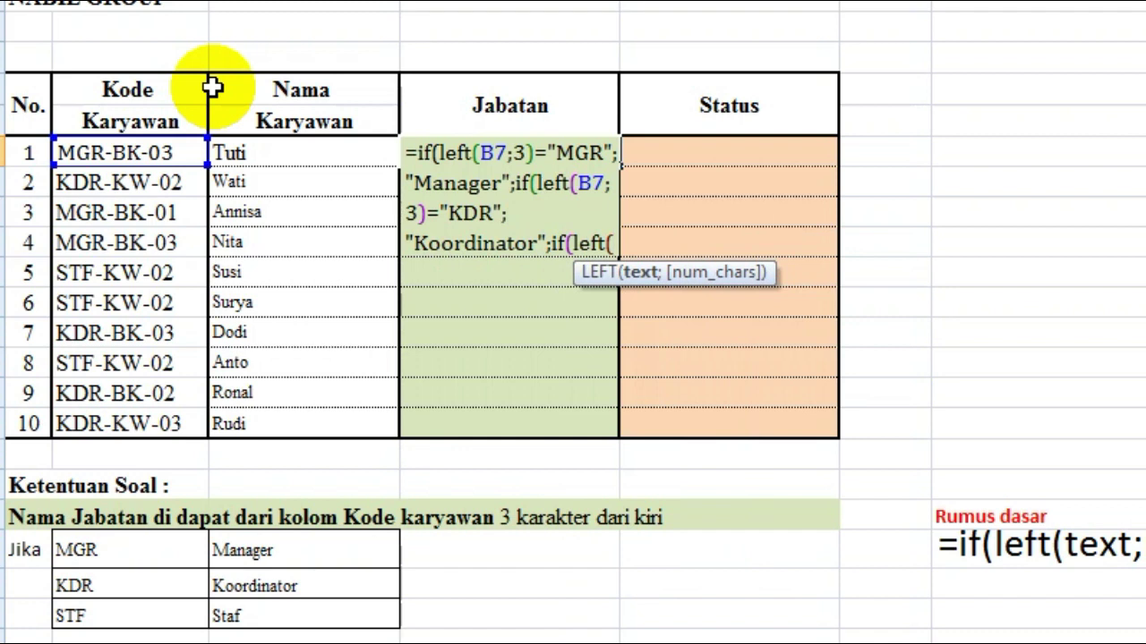
pyautogui.click(132, 153)
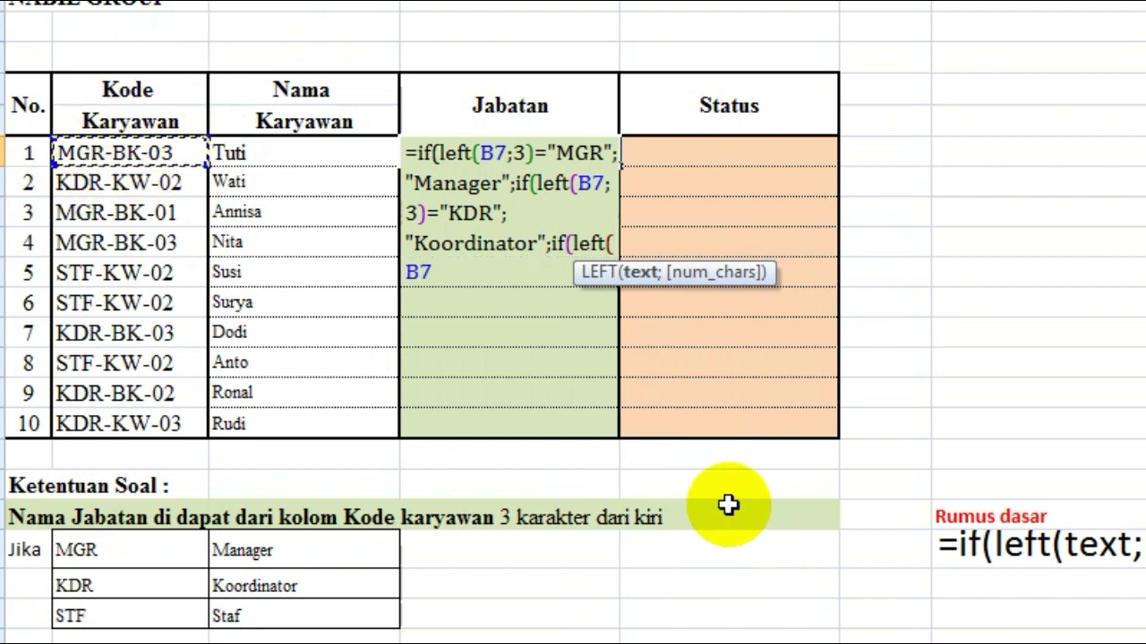
pyautogui.write(';3')
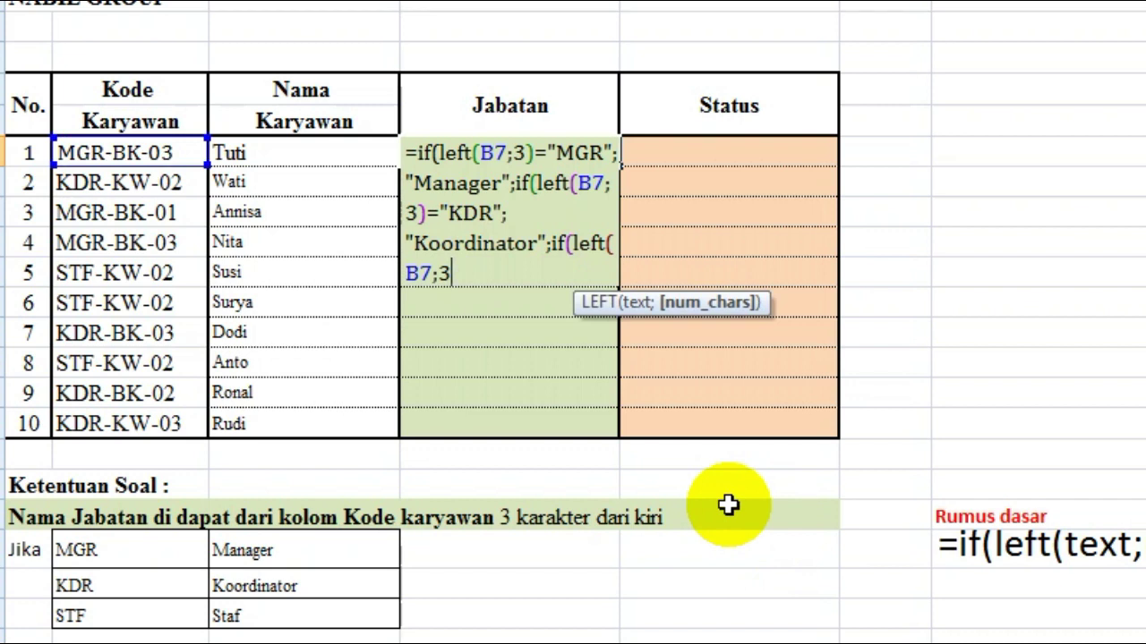
pyautogui.write(')')
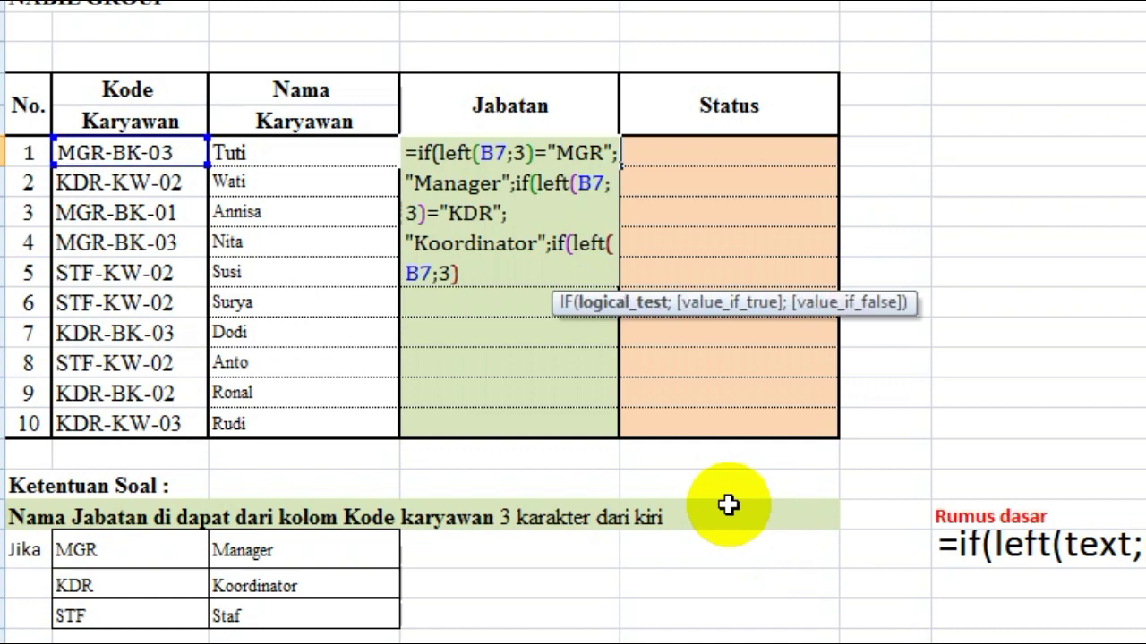
# Step: Compare the third LEFT result with "STF" in the D7 formula and return "STAFF" when true, continuing to the false value
pyautogui.write('=')
pyautogui.write('"')
pyautogui.write('STF')
pyautogui.write('"')
pyautogui.press('BackSpace')
pyautogui.write('";')
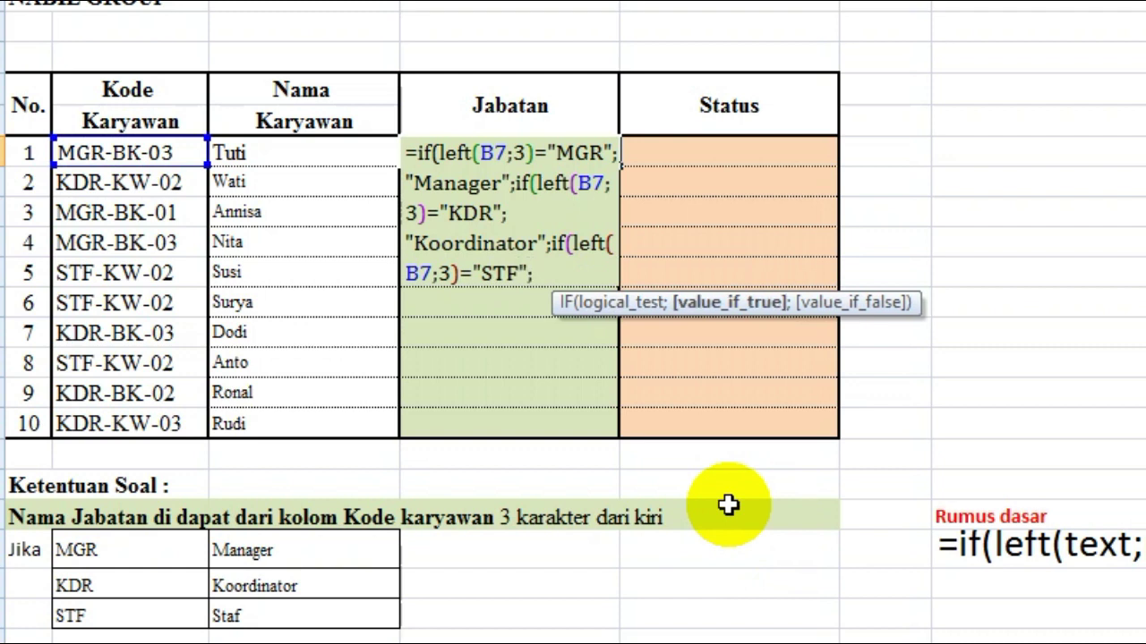
pyautogui.write('"STAF')
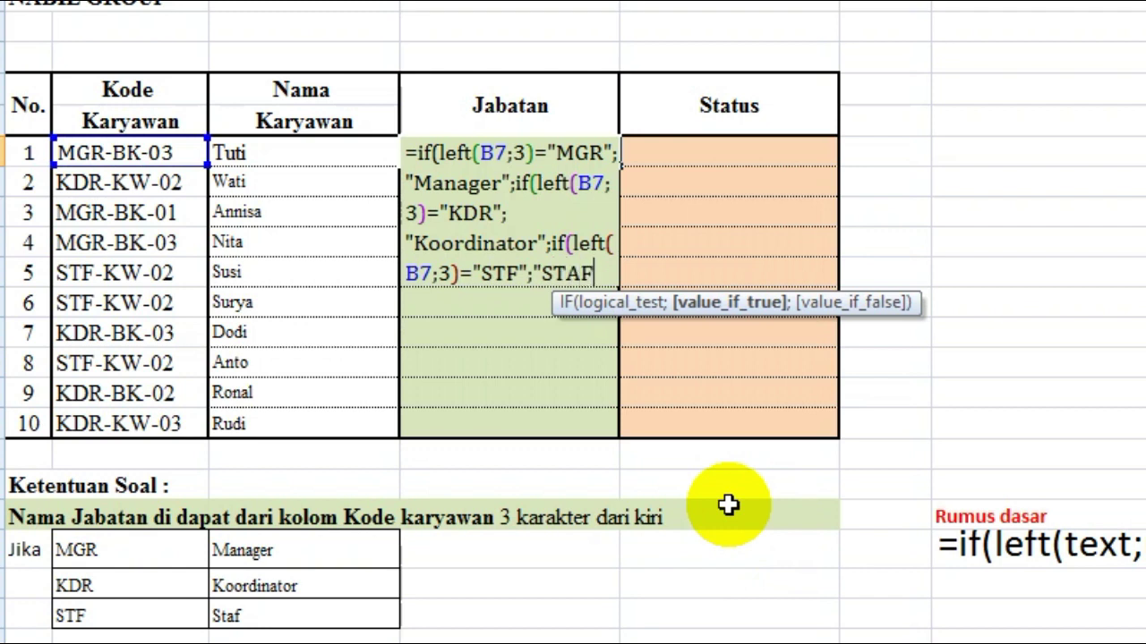
pyautogui.write('F";')
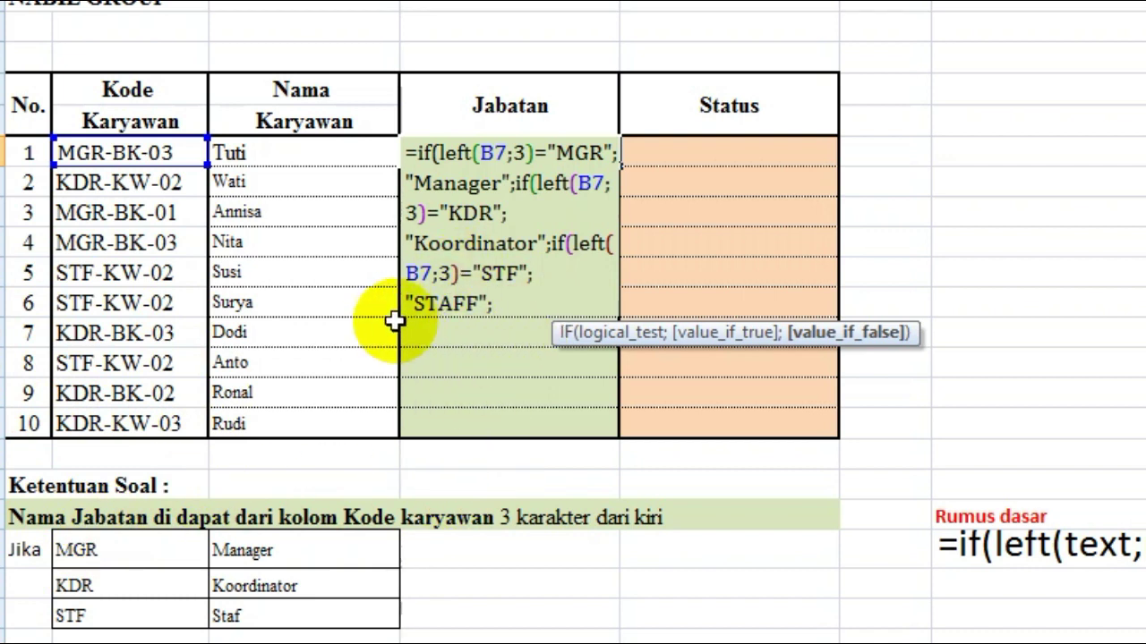
# Step: Review the D7 formula from the first IF through the "STAFF" value and return to its end
pyautogui.click(423, 148)
pyautogui.moveTo(422, 148); pyautogui.dragTo(521, 307)
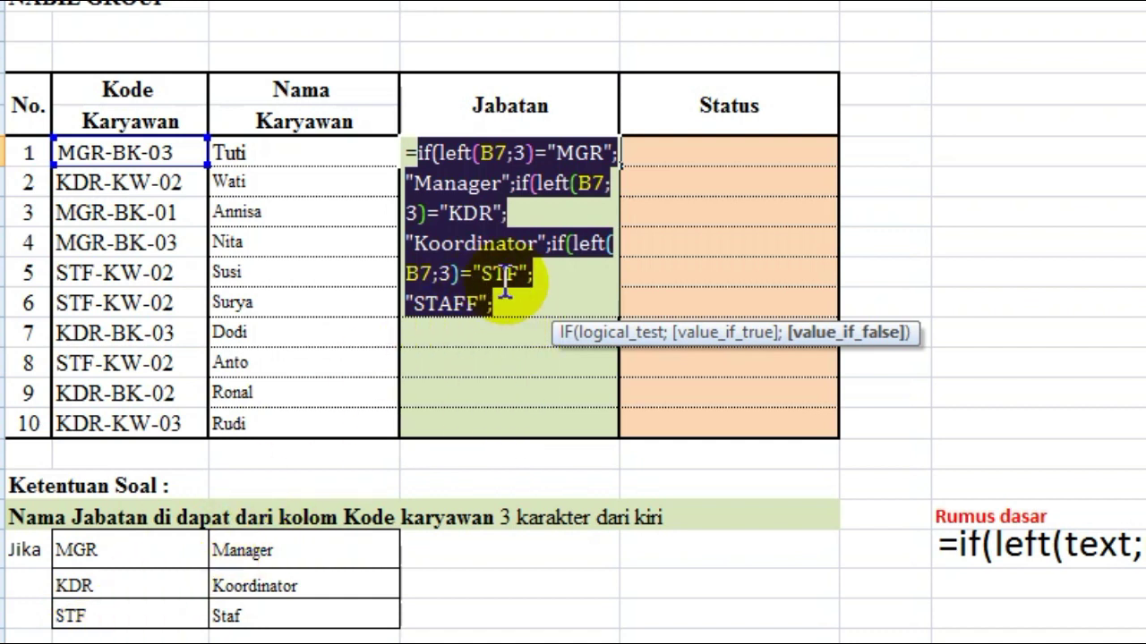
pyautogui.click(518, 302)
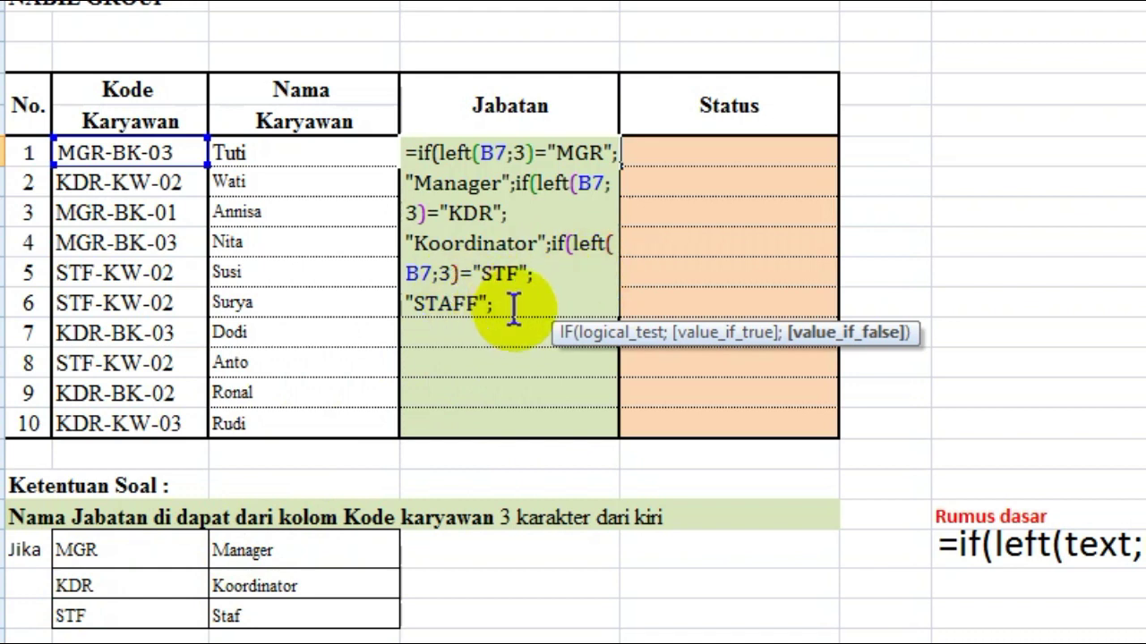
pyautogui.click(515, 308)
pyautogui.moveTo(553, 268); pyautogui.dragTo(548, 240)
pyautogui.click(510, 307)
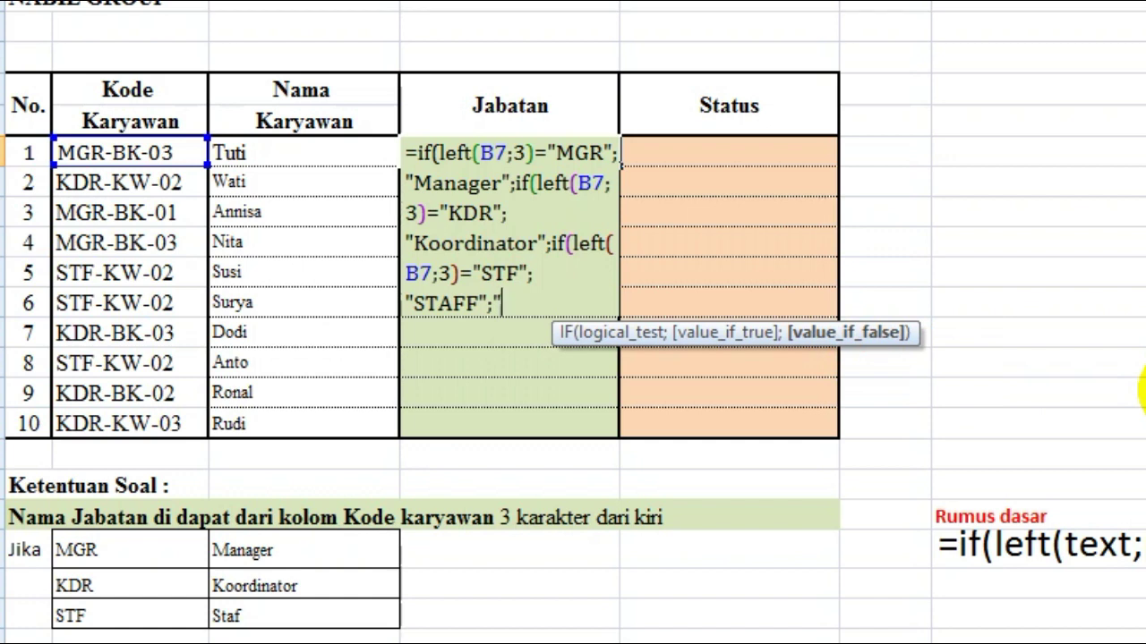
# Step: Give the innermost IF in the D7 formula the false value "maaf kode salah"
pyautogui.write('kd')
pyautogui.press('BackSpace')
pyautogui.write('ode')
pyautogui.press('BackSpace')
pyautogui.press('BackSpace')
pyautogui.press('BackSpace')
pyautogui.press('BackSpace')
pyautogui.write('maaf kode')
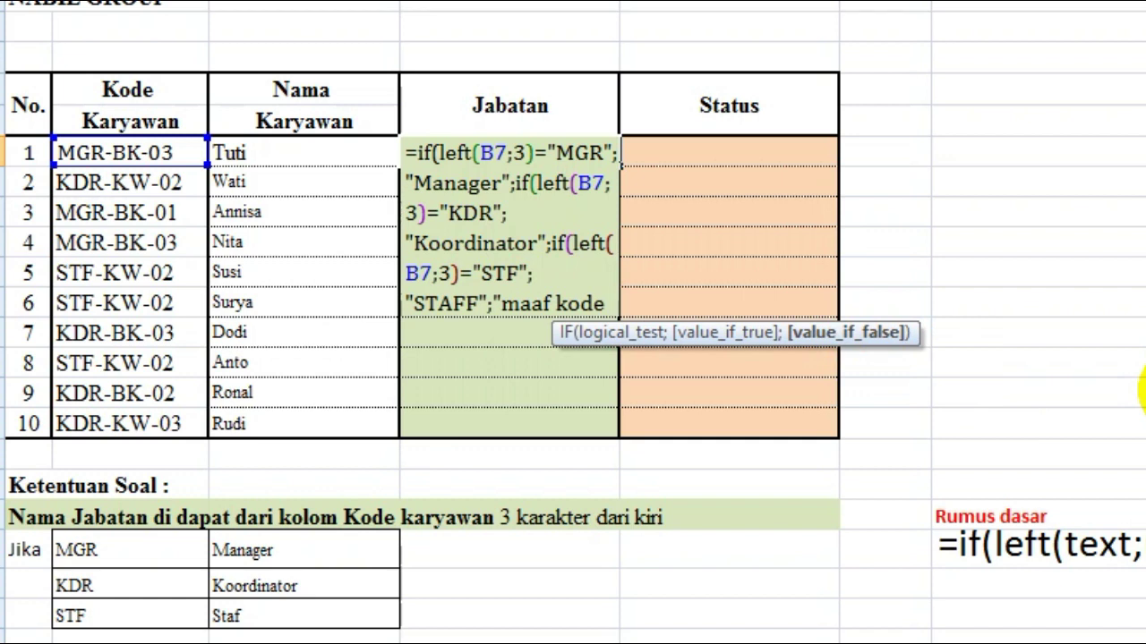
pyautogui.write(' salah')
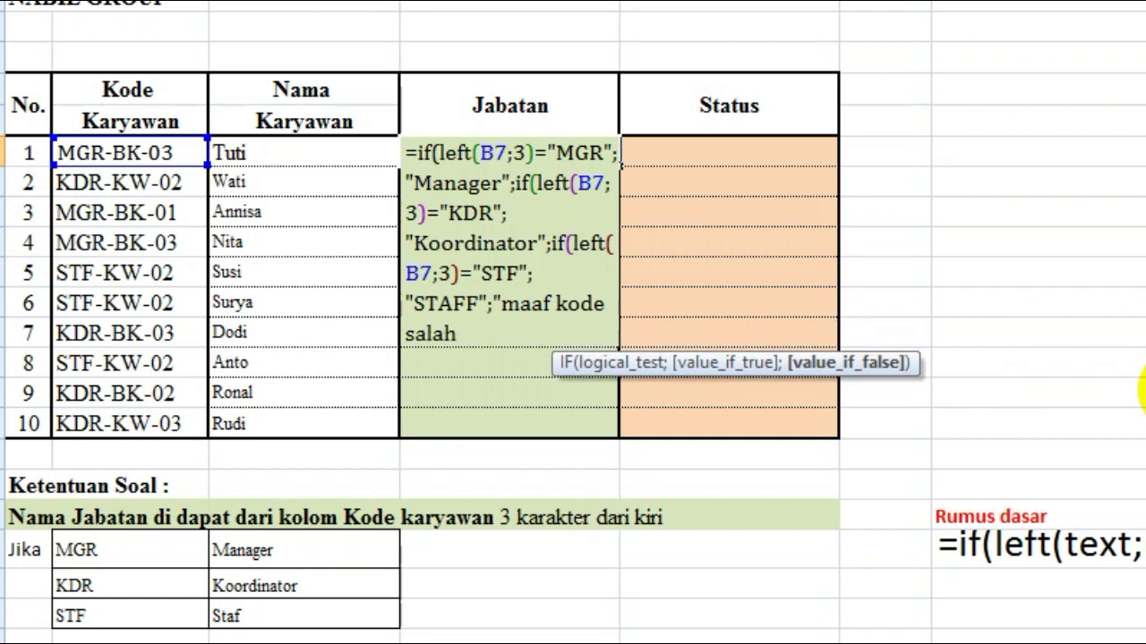
pyautogui.write('"')
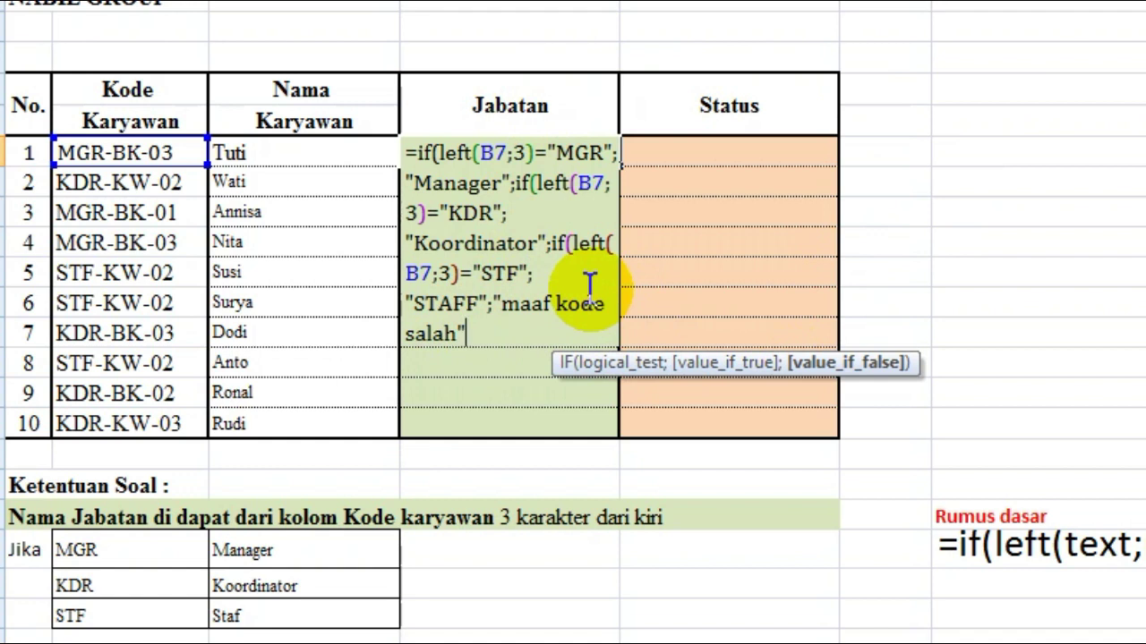
pyautogui.write(')')
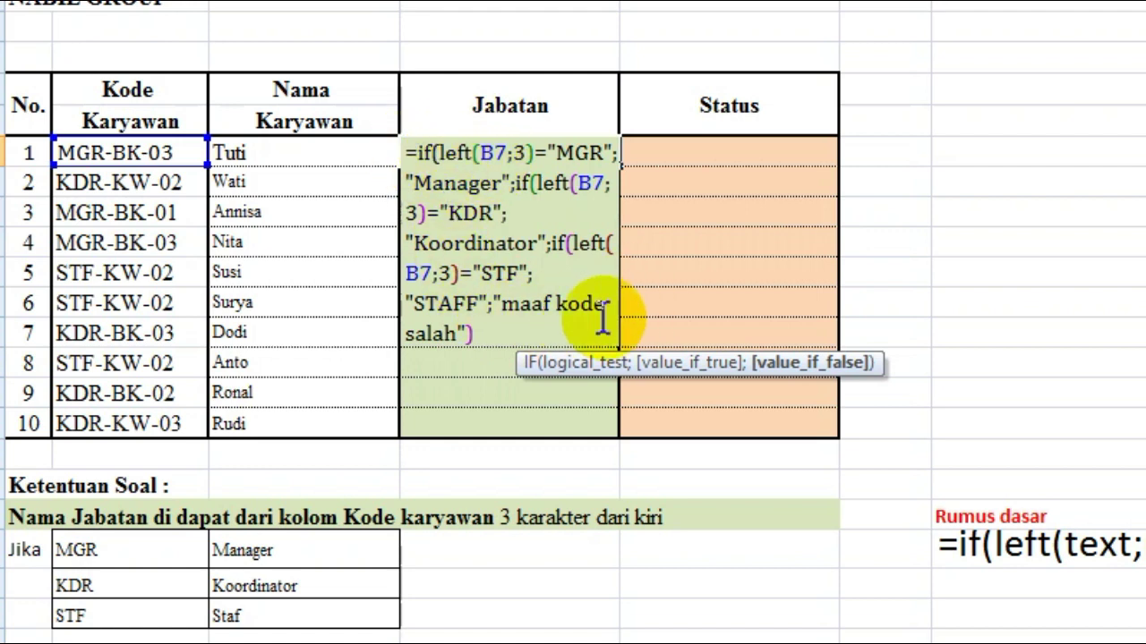
pyautogui.write('))')
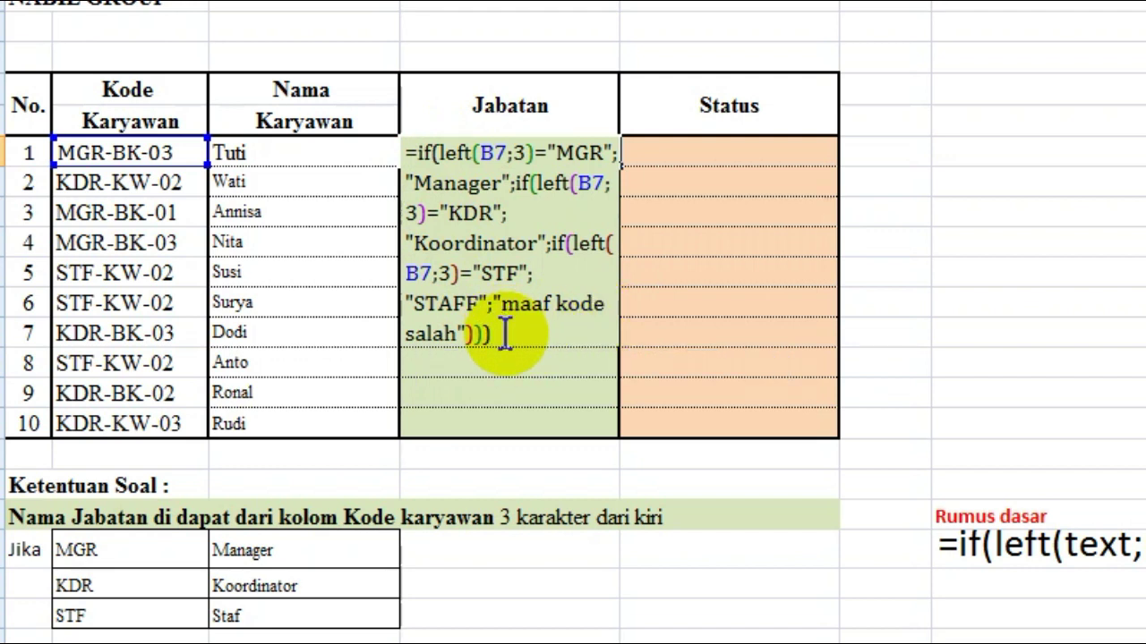
pyautogui.moveTo(505, 335); pyautogui.dragTo(468, 325)
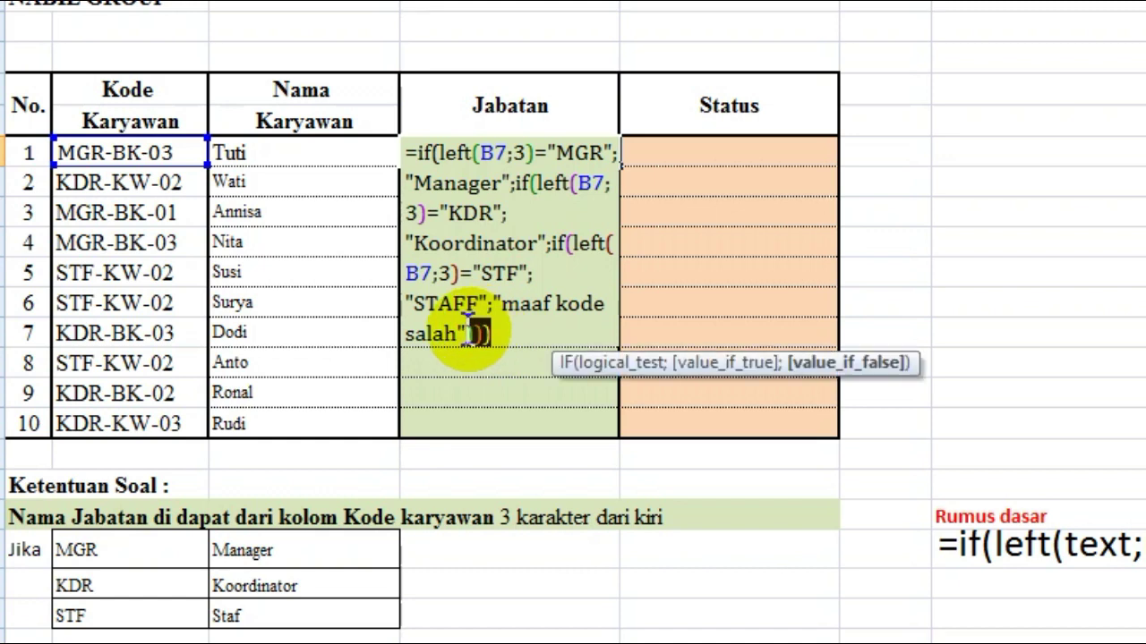
pyautogui.click(502, 333)
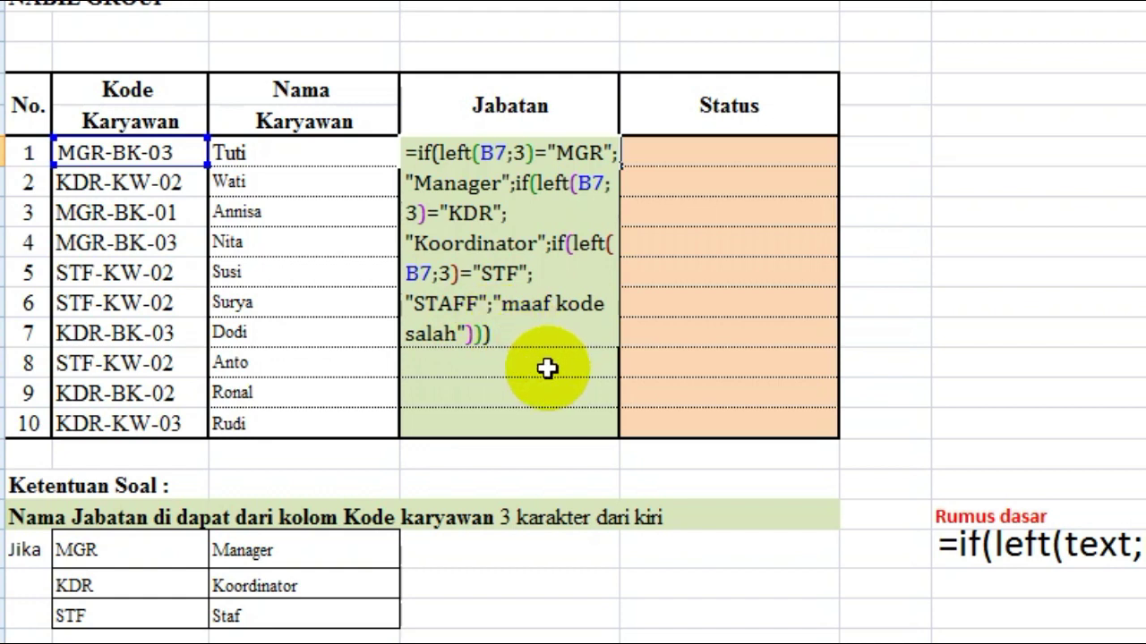
pyautogui.press('BackSpace')
pyautogui.press('BackSpace')
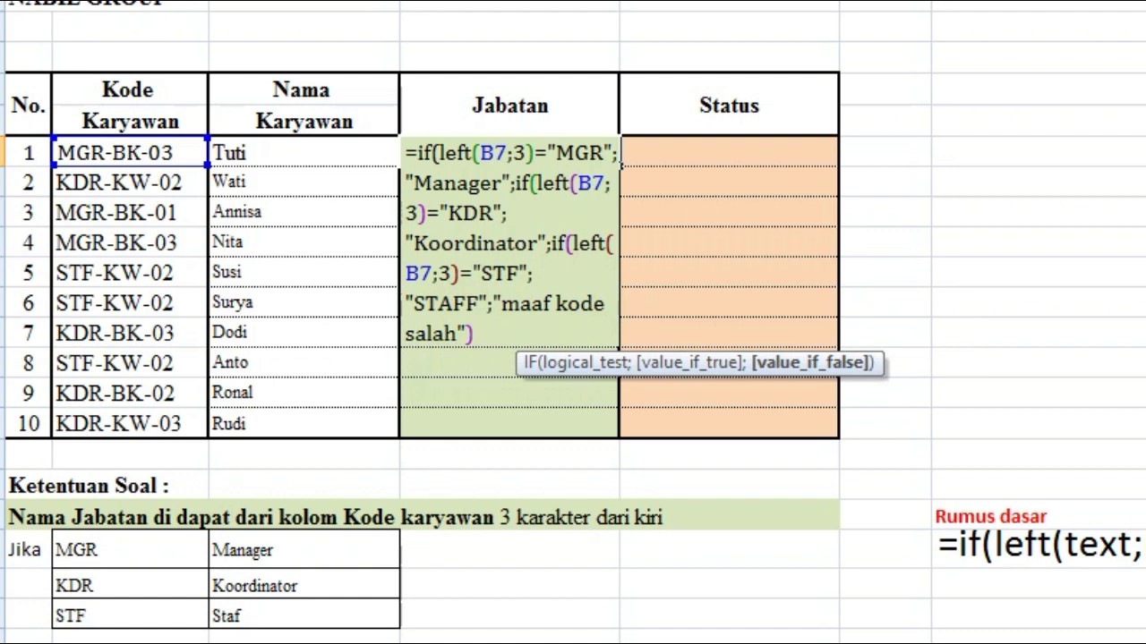
pyautogui.press('BackSpace')
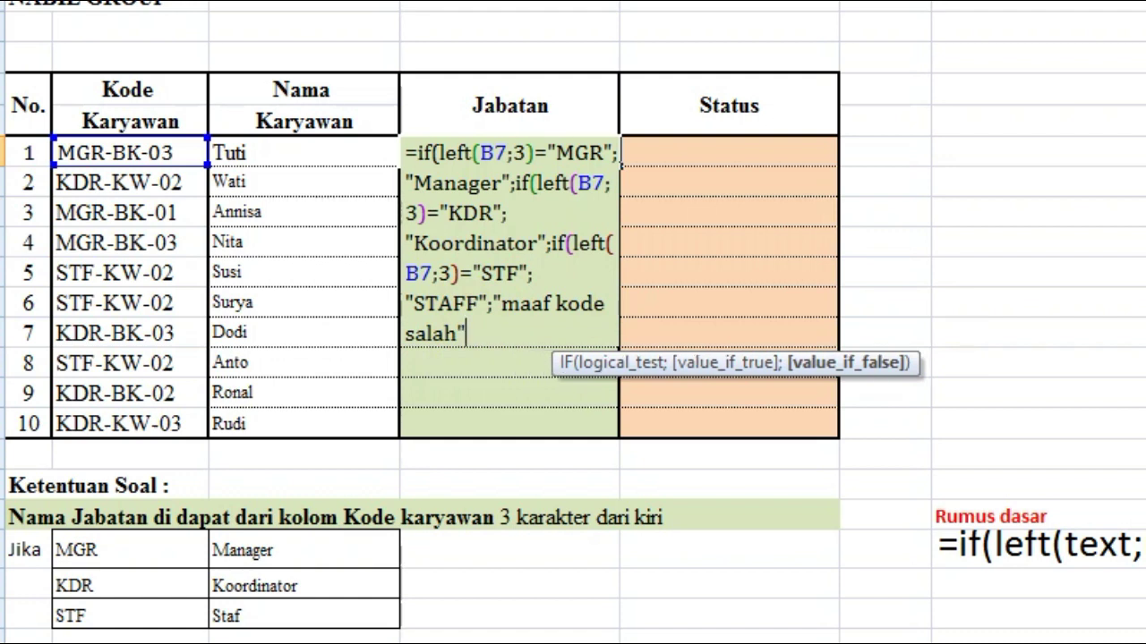
# Step: Close all three IF functions in the D7 formula with parentheses and enter the formula
pyautogui.write(')')
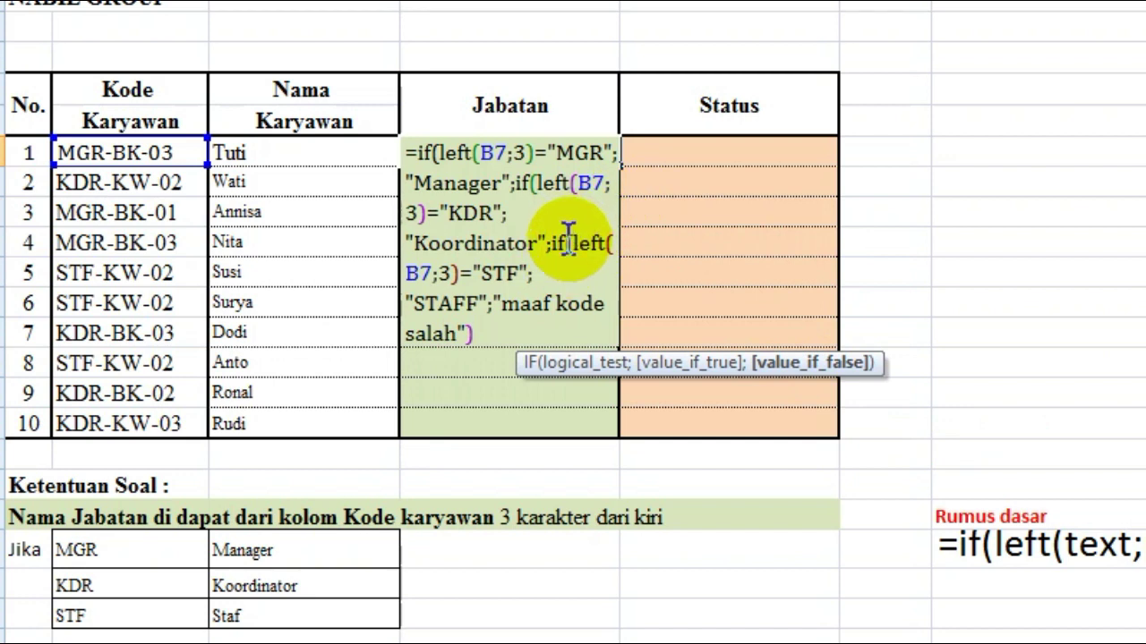
pyautogui.write(')')
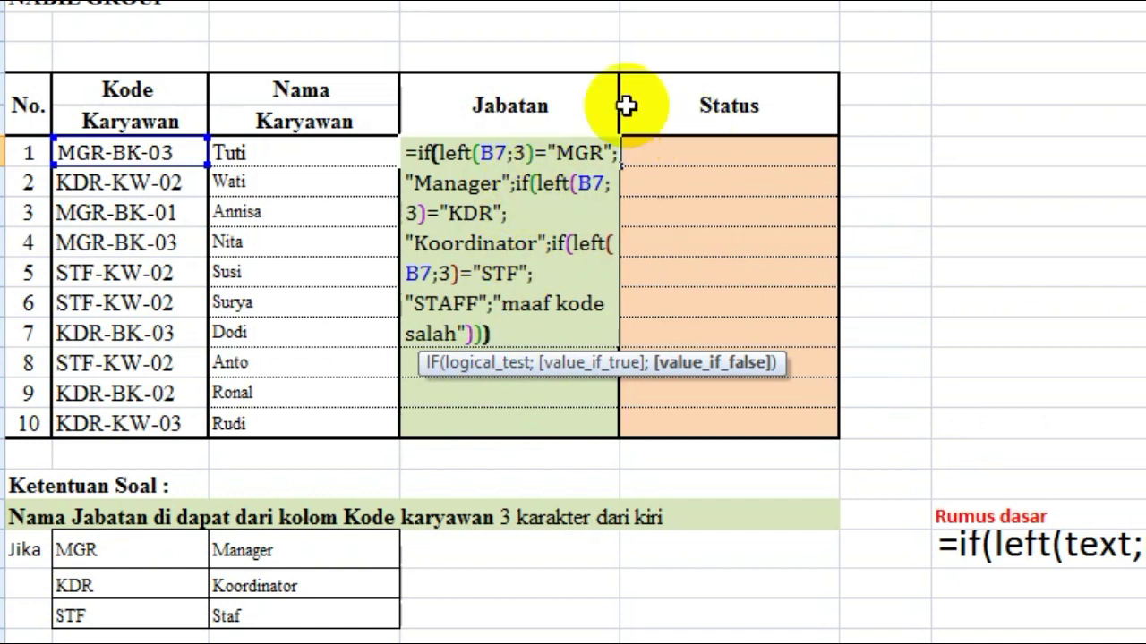
pyautogui.write(')')
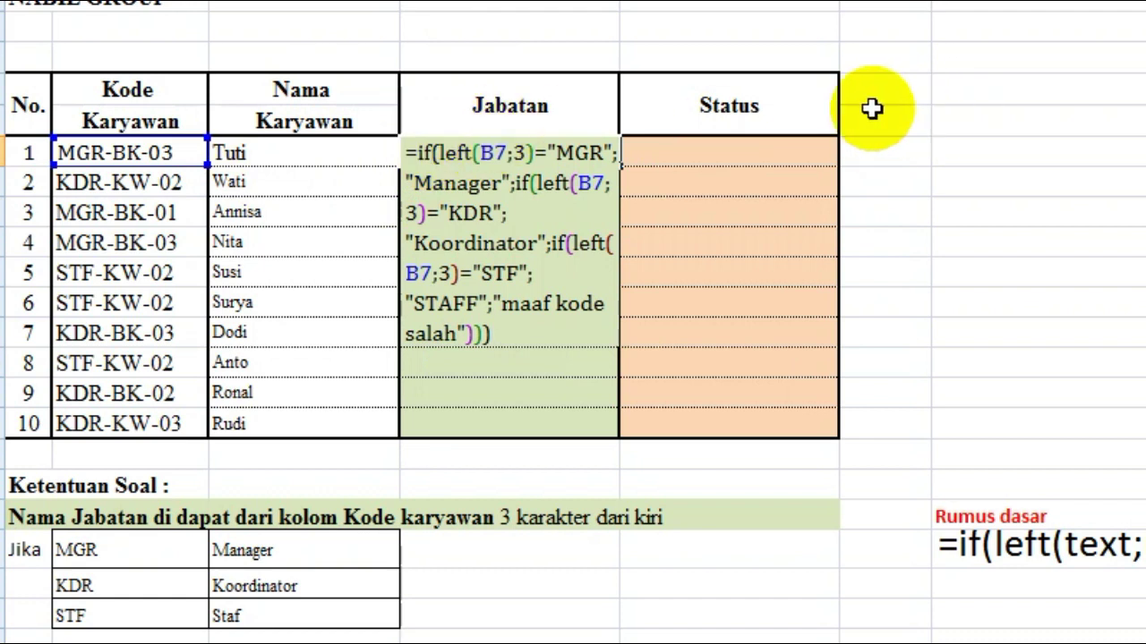
pyautogui.press('Return')
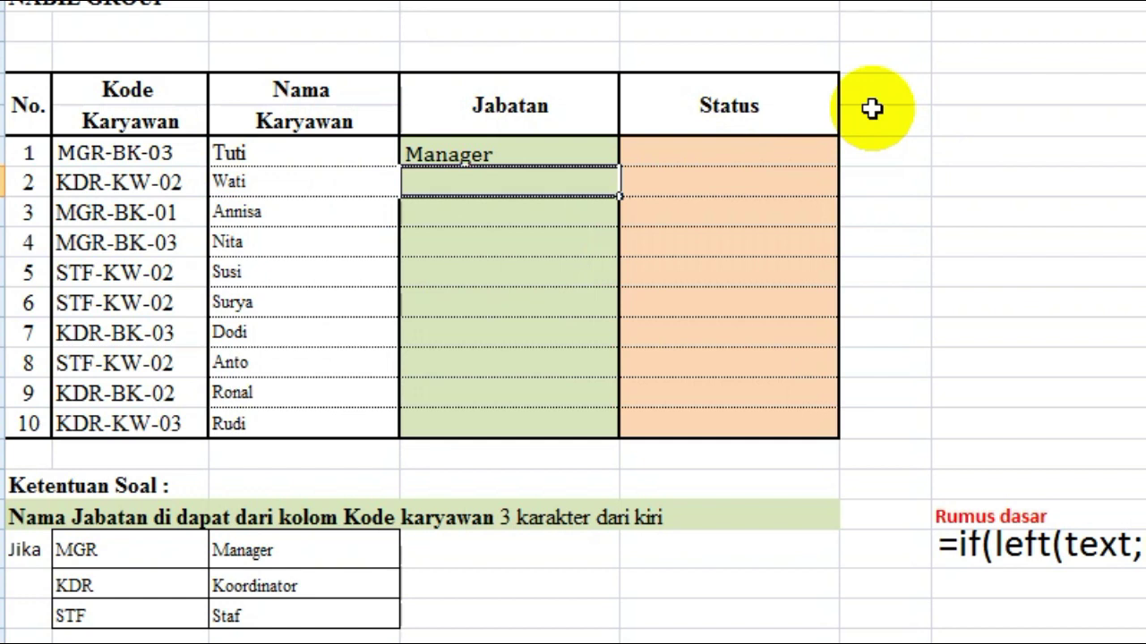
# Step: Change the prefix of the employee code in B7 to "kdr", removing the leftover R, to test the Jabatan formula
pyautogui.press('Up')
pyautogui.press('Left')
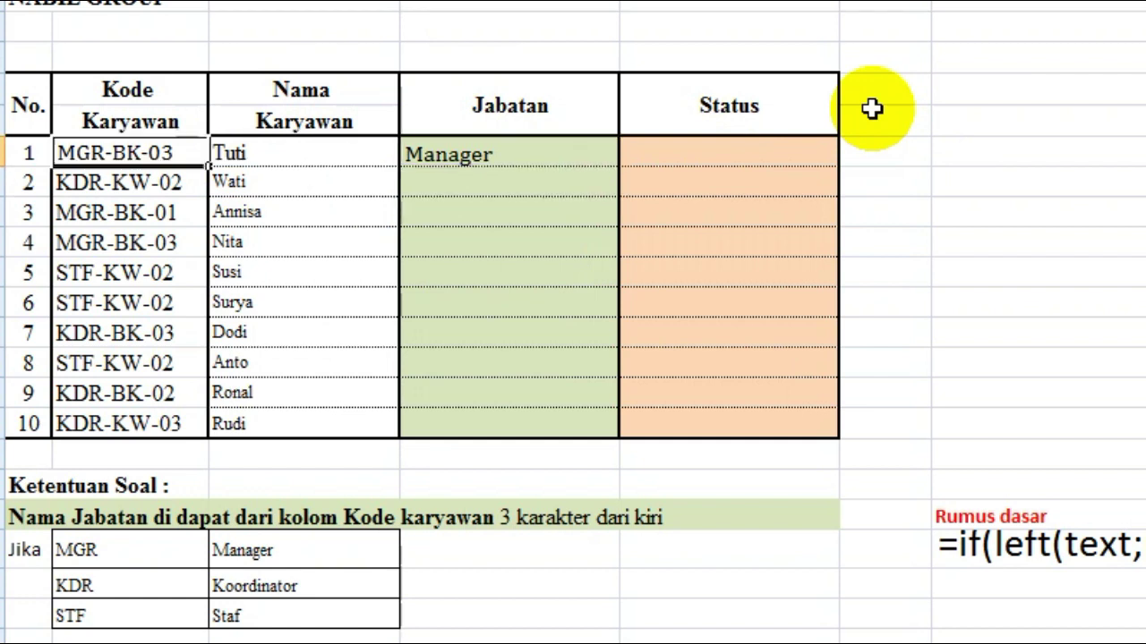
pyautogui.press('Left')
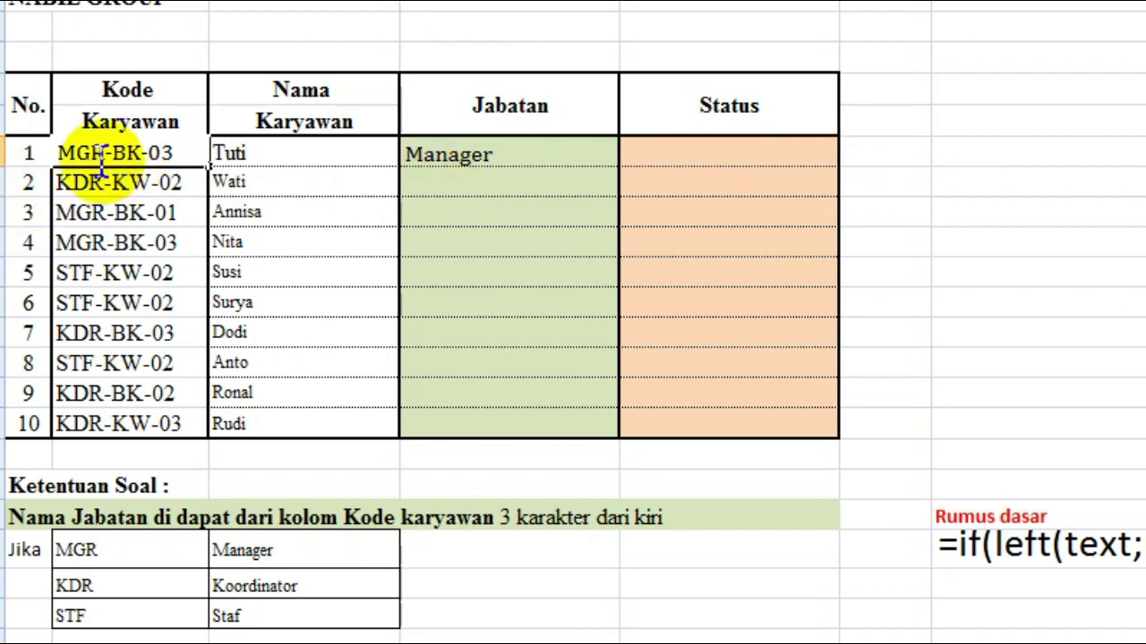
pyautogui.moveTo(90, 154); pyautogui.dragTo(52, 154)
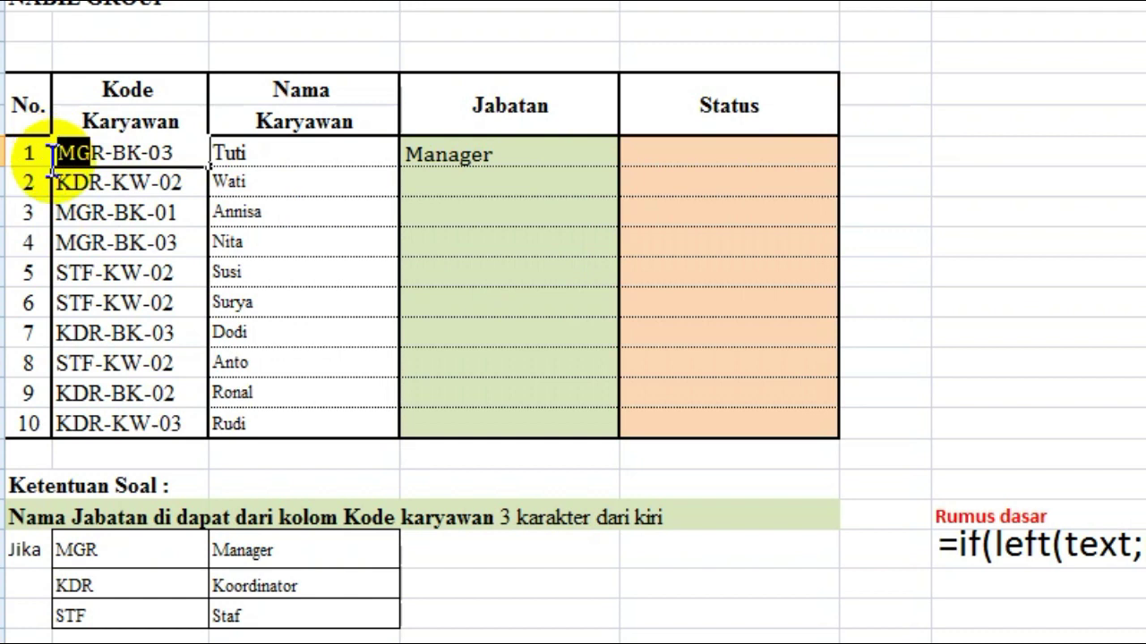
pyautogui.write('kdr')
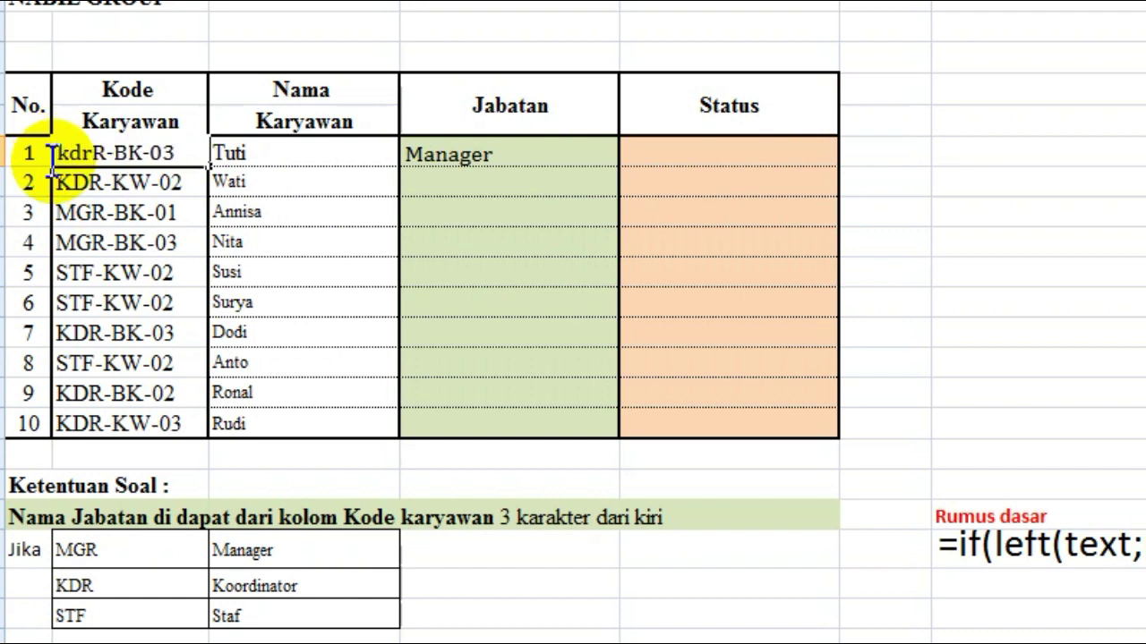
pyautogui.press('Delete')
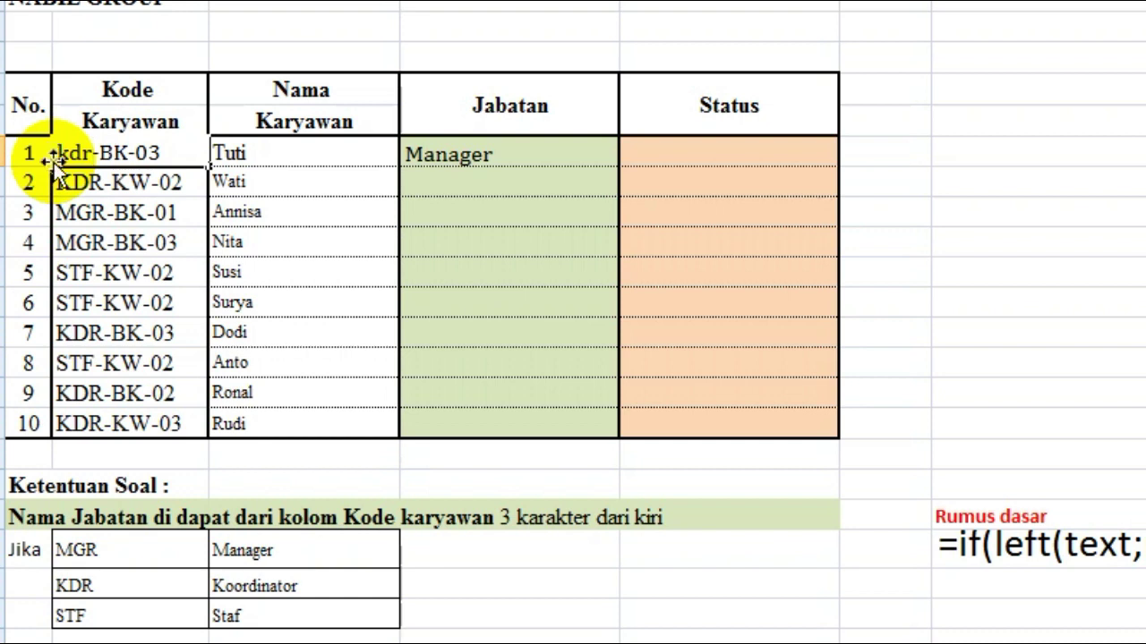
pyautogui.press('Return')
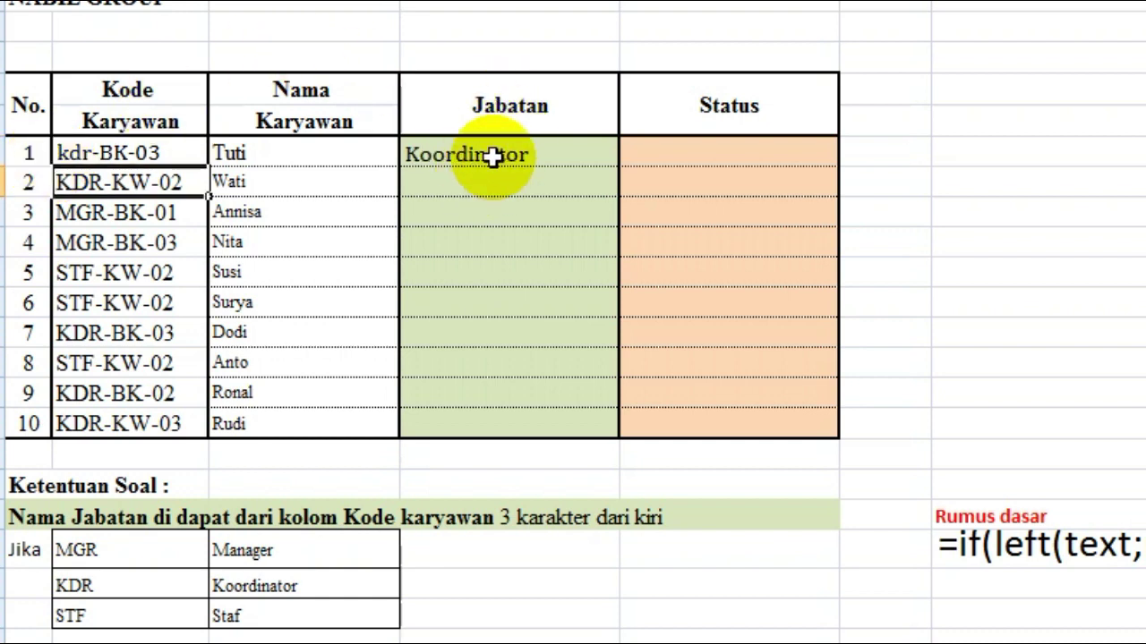
# Step: Replace the prefix of the B7 employee code with "stf" and check the Jabatan result in D7
pyautogui.doubleClick(102, 152)
pyautogui.press('BackSpace')
pyautogui.press('BackSpace')
pyautogui.press('BackSpace')
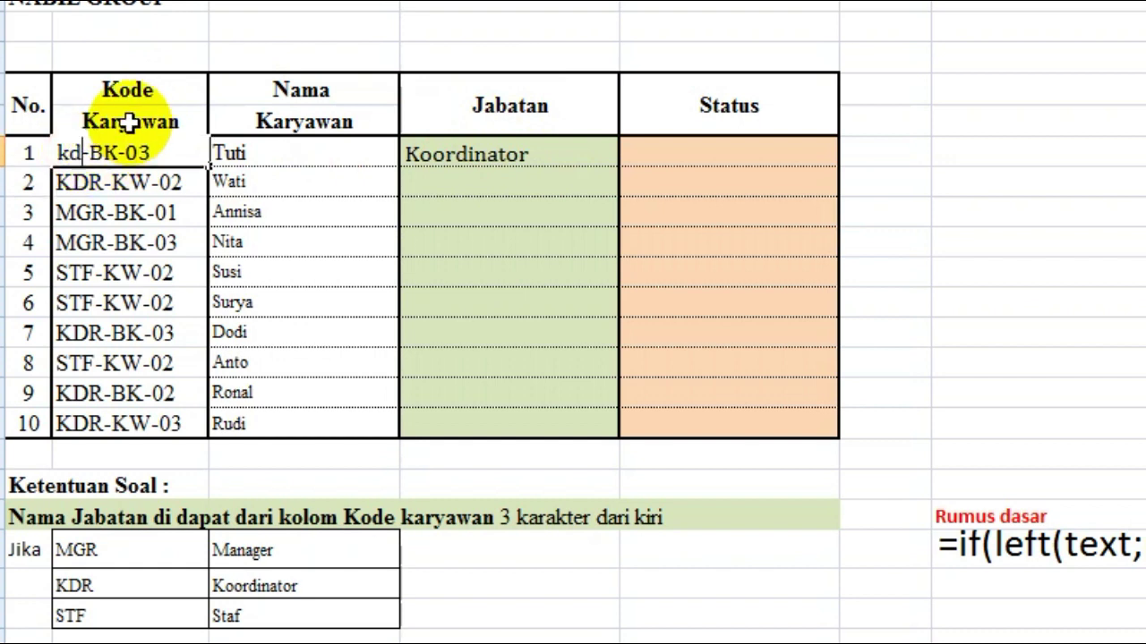
pyautogui.write('stf')
pyautogui.press('Return')
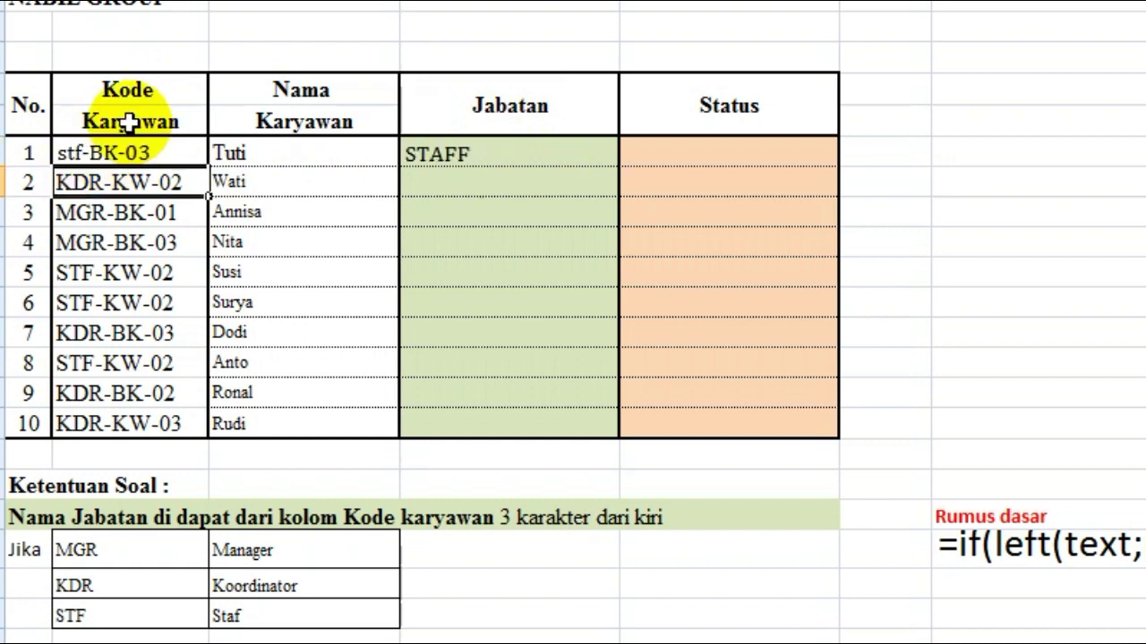
pyautogui.click(577, 149)
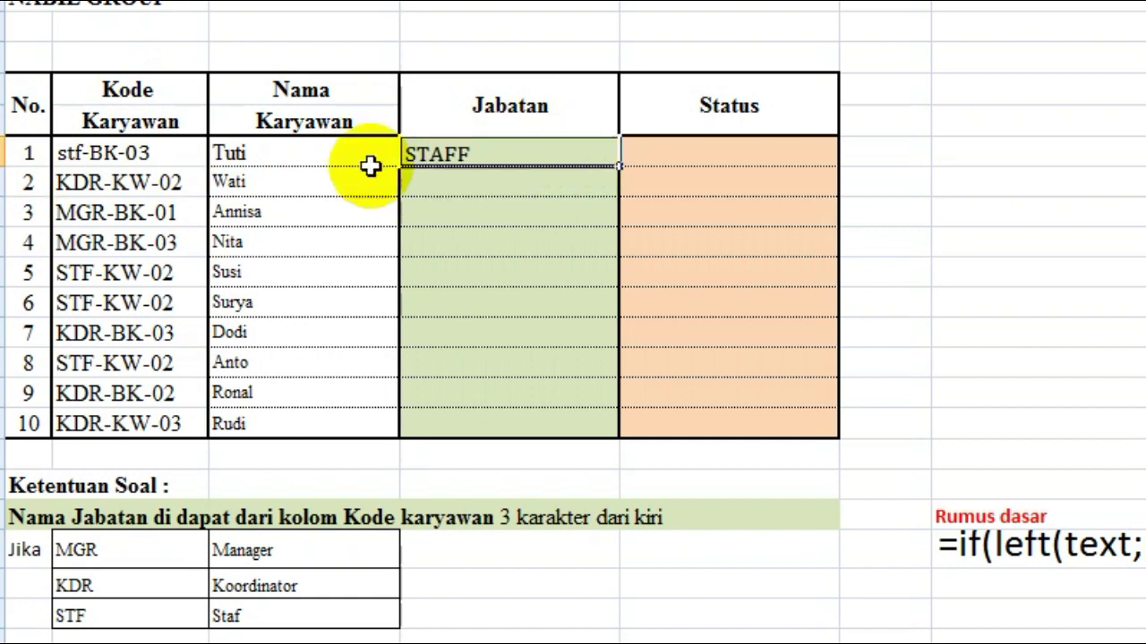
# Step: Delete the letters "st" from the B7 employee code to test the formula with an invalid prefix
pyautogui.doubleClick(76, 154)
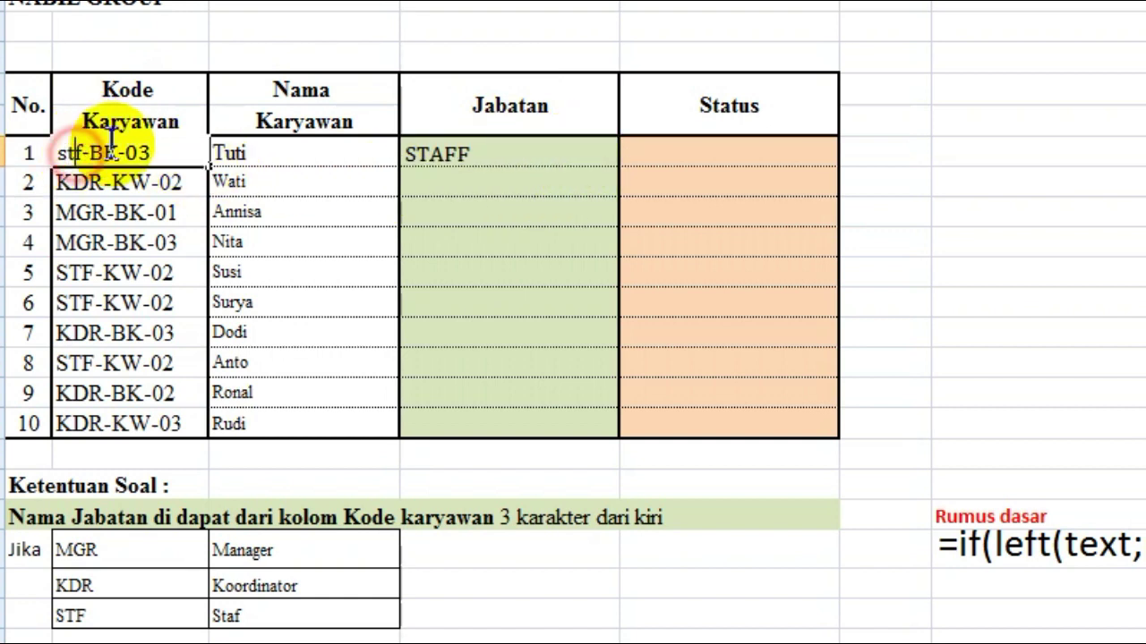
pyautogui.press('BackSpace')
pyautogui.press('BackSpace')
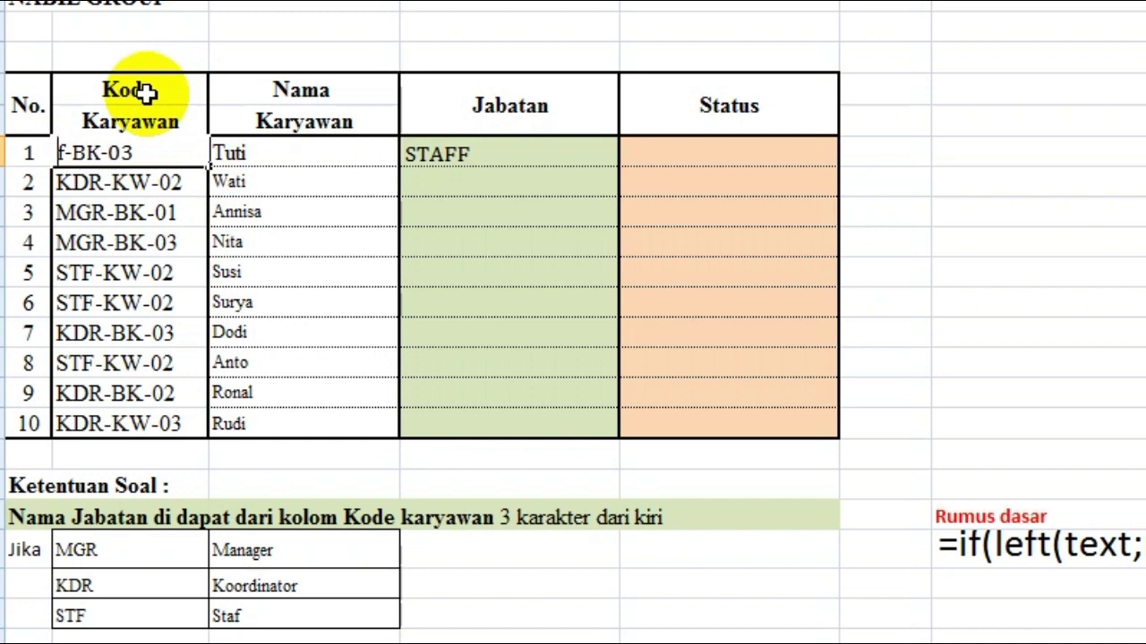
pyautogui.press('Return')
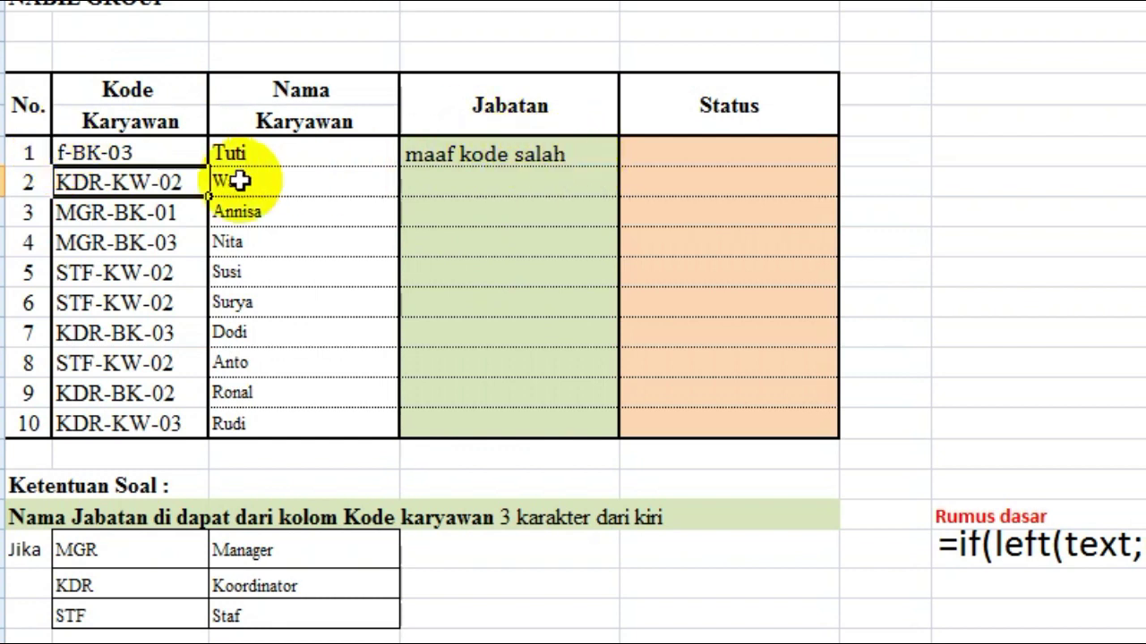
# Step: Restore the prefix of the employee code in B7 to "MGR"
pyautogui.doubleClick(62, 153)
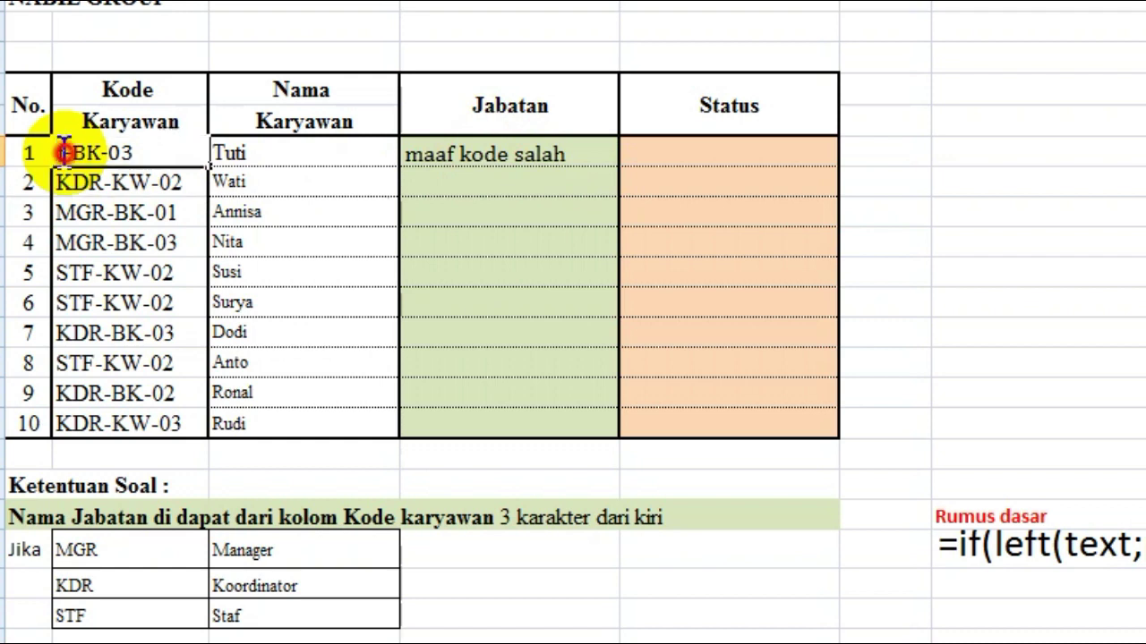
pyautogui.press('BackSpace')
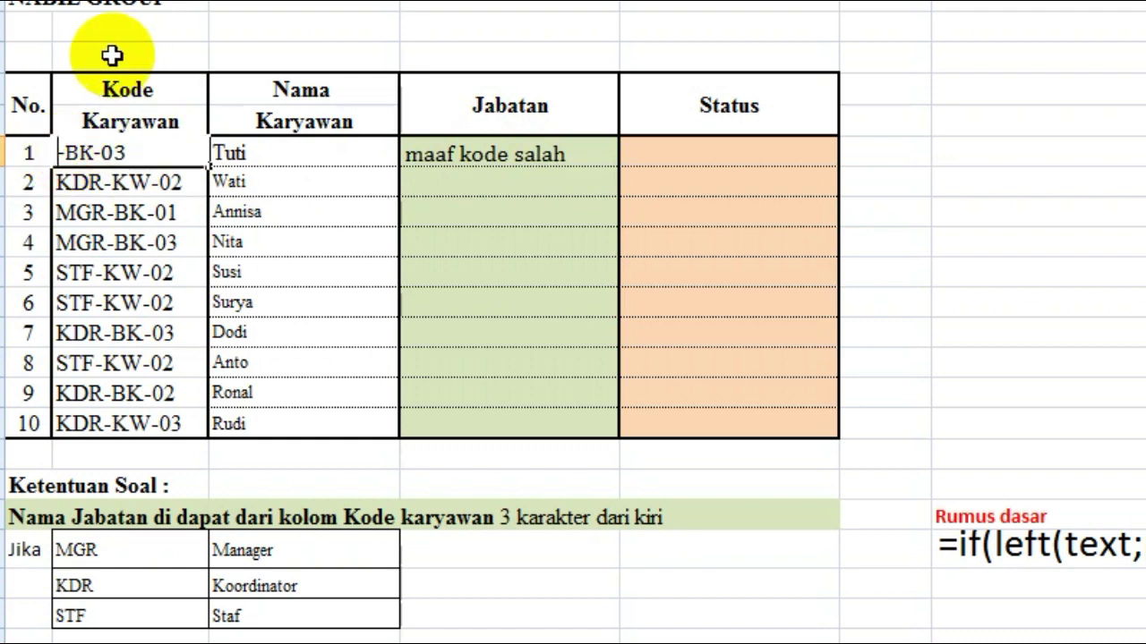
pyautogui.write('MN')
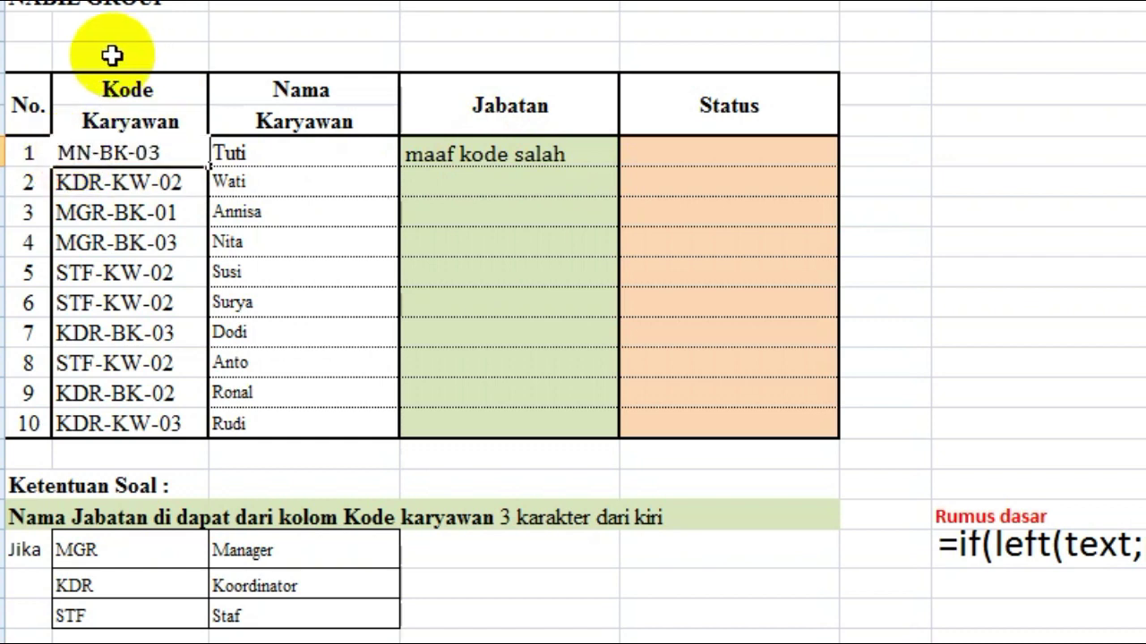
pyautogui.press('BackSpace')
pyautogui.write('GR')
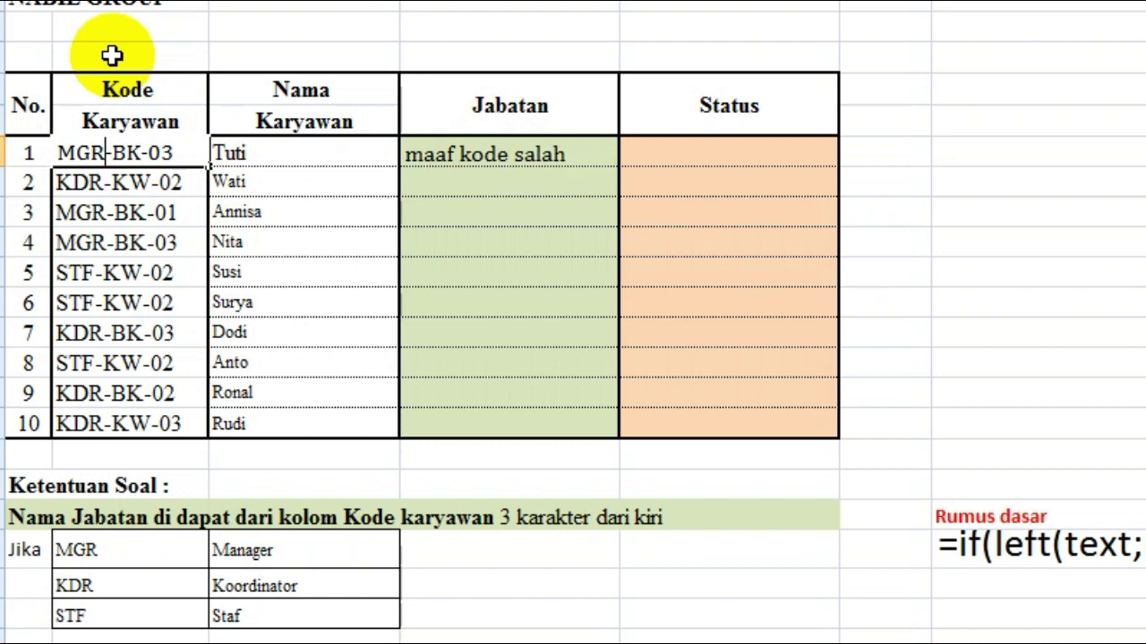
pyautogui.press('Return')
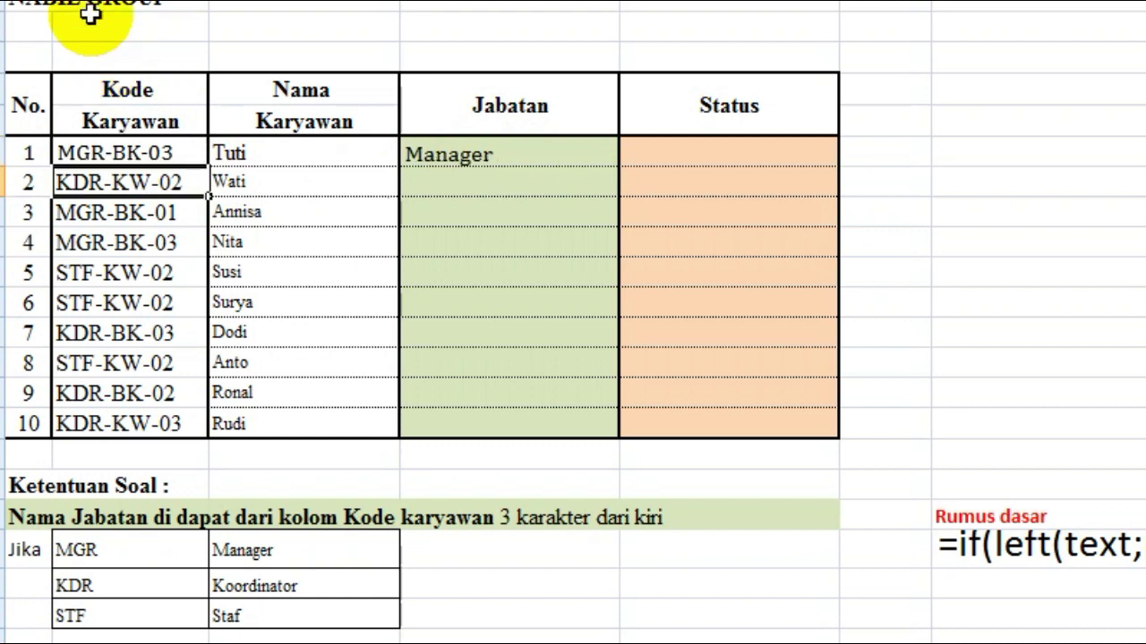
# Step: Fill the D7 Jabatan formula down the column through employee number 10
pyautogui.click(512, 157)
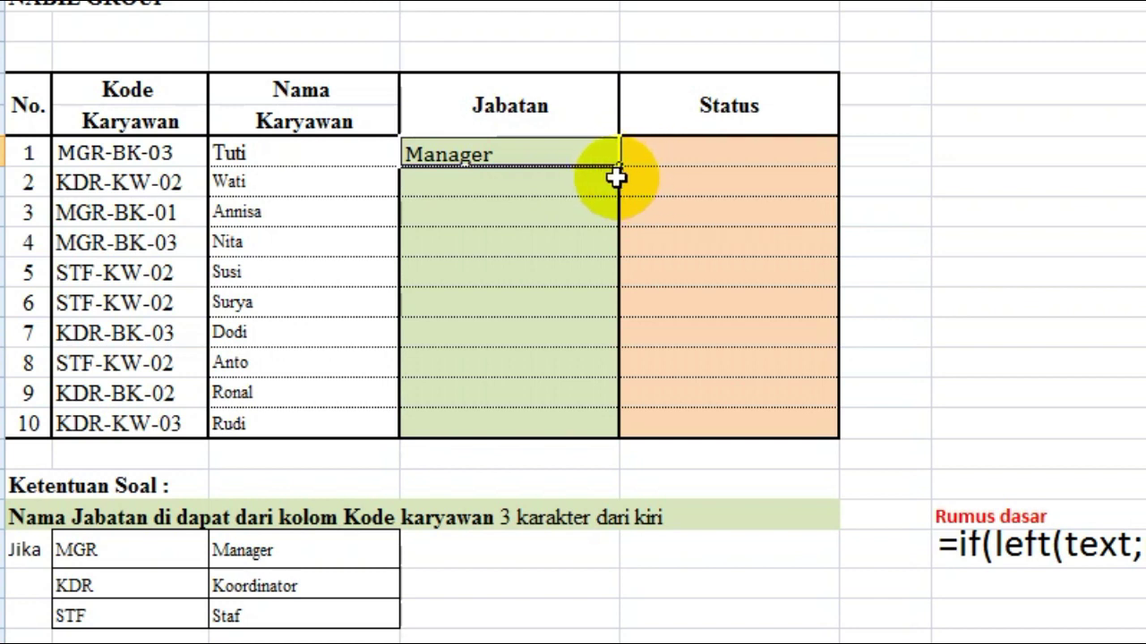
pyautogui.moveTo(620, 164); pyautogui.dragTo(620, 164)
pyautogui.doubleClick(619, 164)
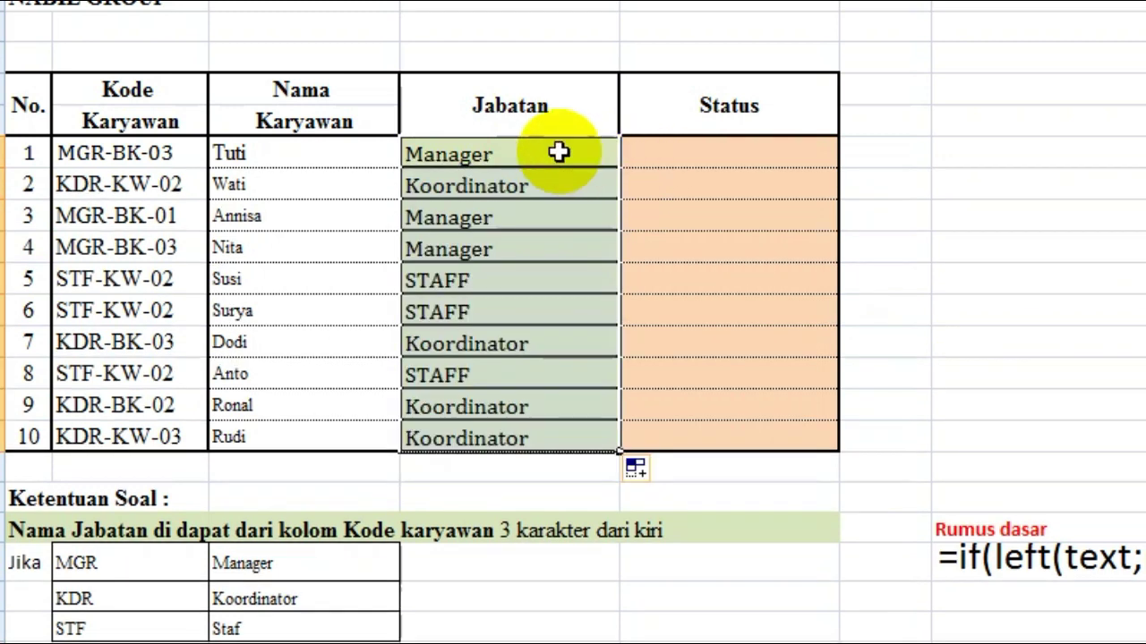
pyautogui.click(900, 302)
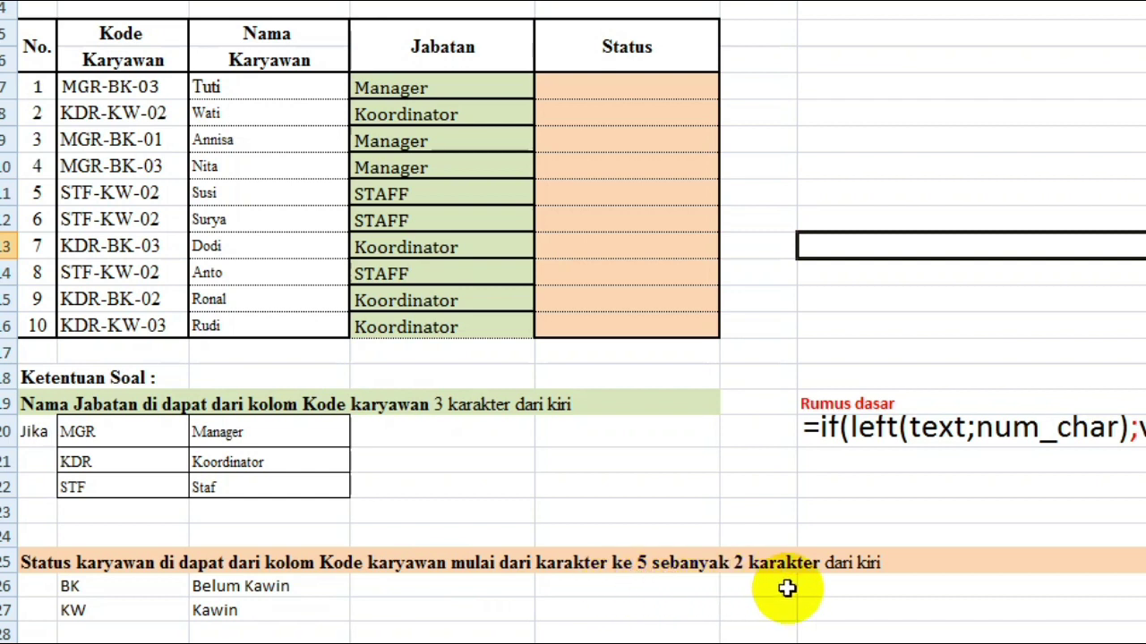
# Step: Examine the employee code in B7 by counting from its first character and highlighting the two-letter status part "BK"
pyautogui.click(124, 91)
pyautogui.doubleClick(65, 92)
pyautogui.moveTo(63, 87); pyautogui.dragTo(128, 83)
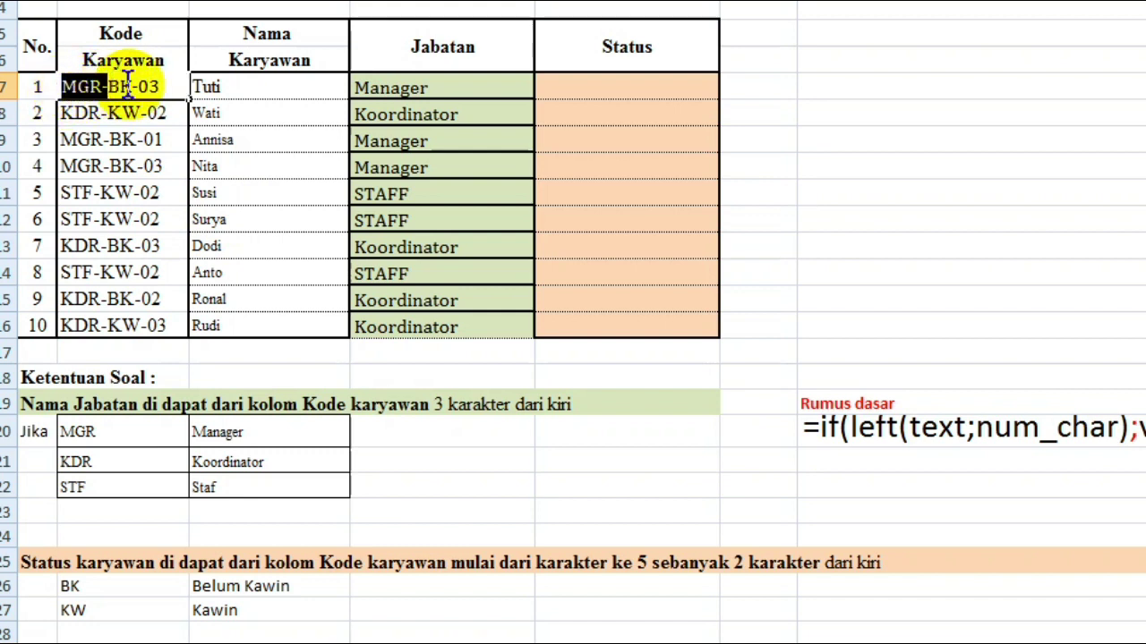
pyautogui.click(110, 86)
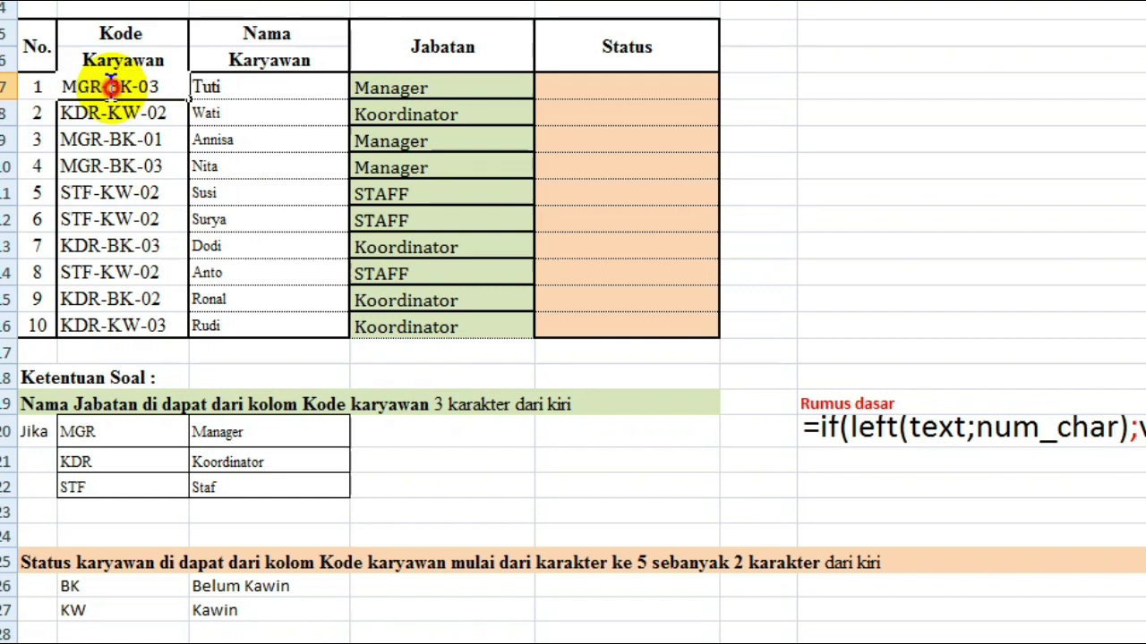
pyautogui.moveTo(110, 86); pyautogui.dragTo(132, 86)
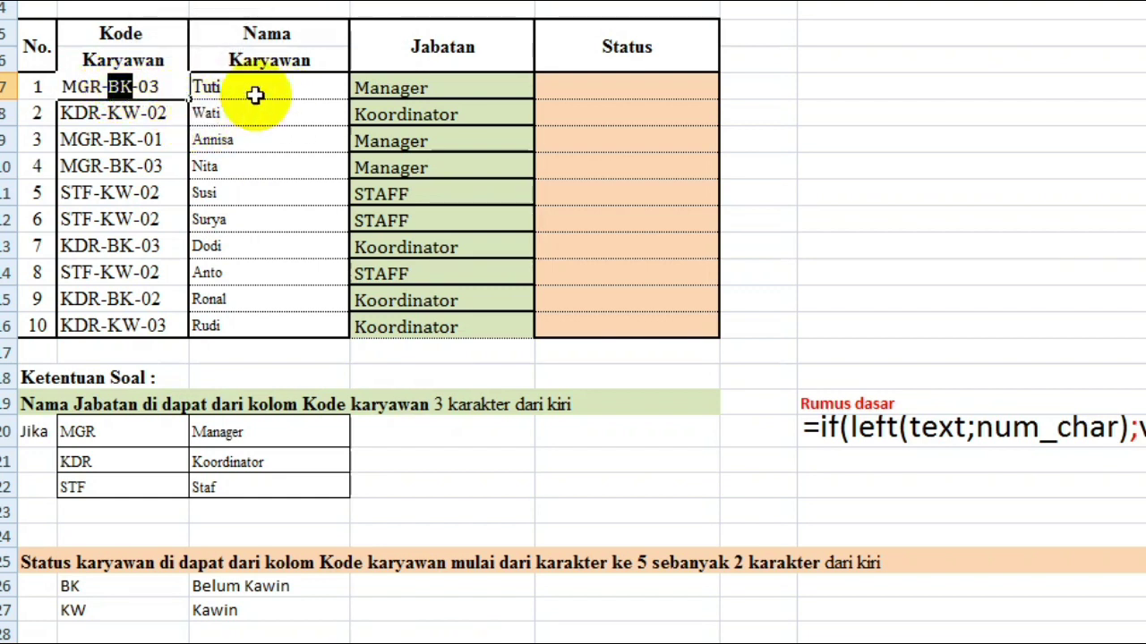
# Step: Start a Status formula in E7 with an IF whose logical test uses MID on the employee code in B7
pyautogui.click(639, 86)
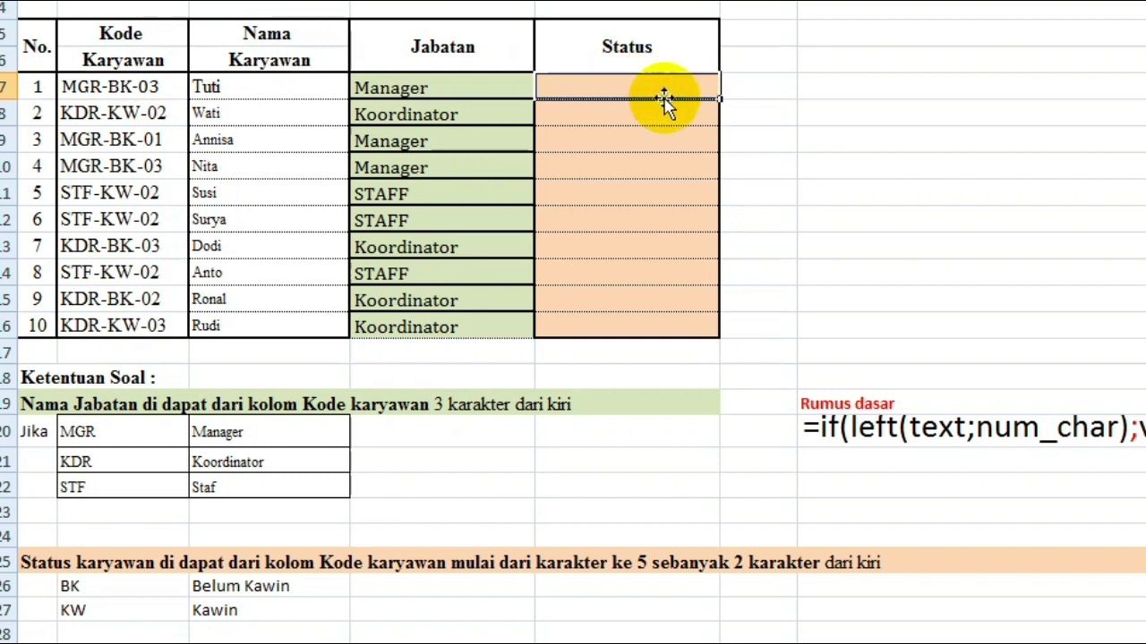
pyautogui.write('=')
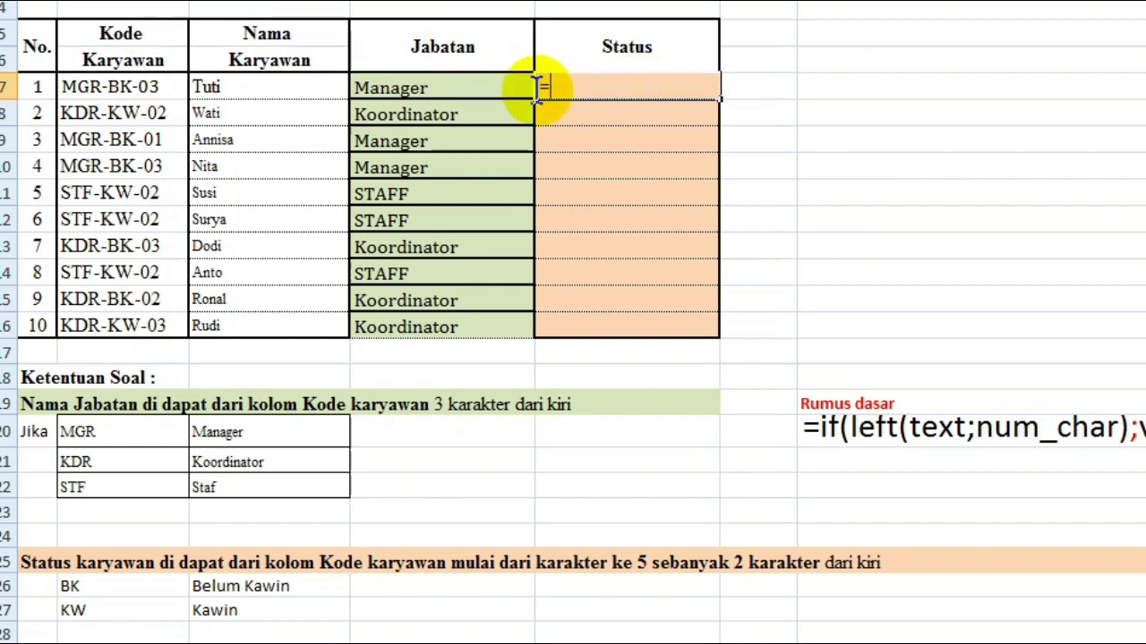
pyautogui.write('if(')
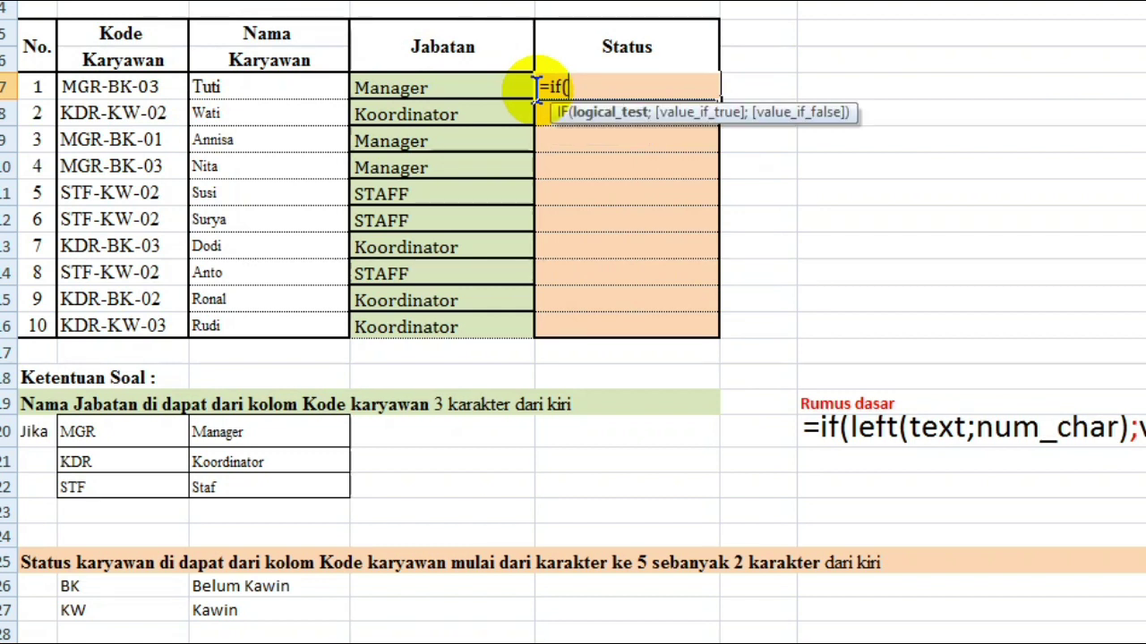
pyautogui.write('mid')
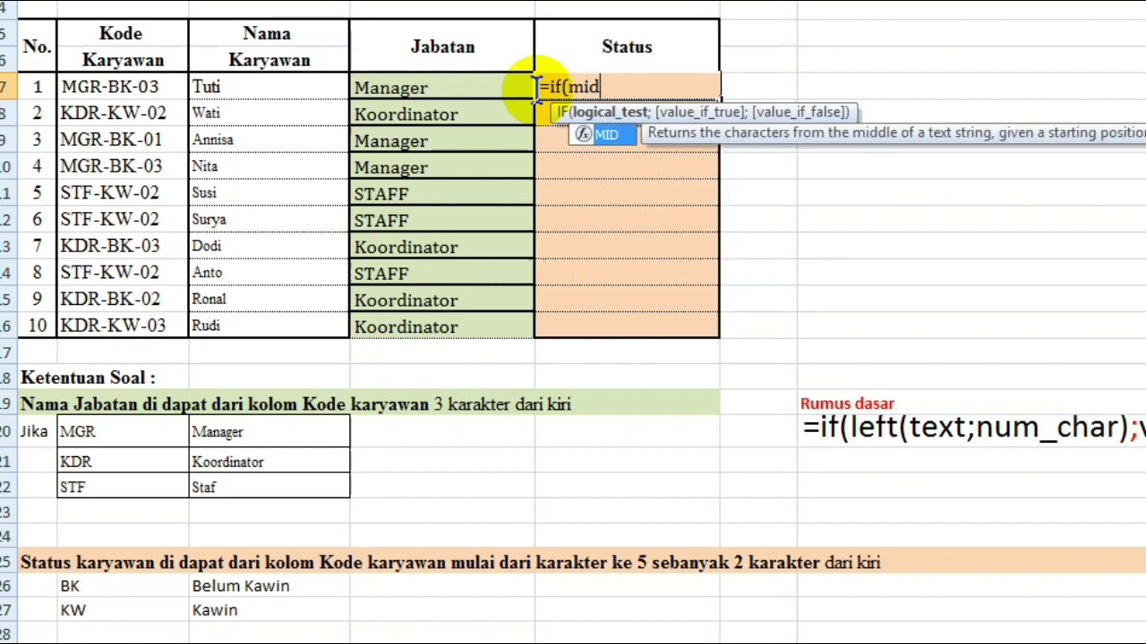
pyautogui.write('(')
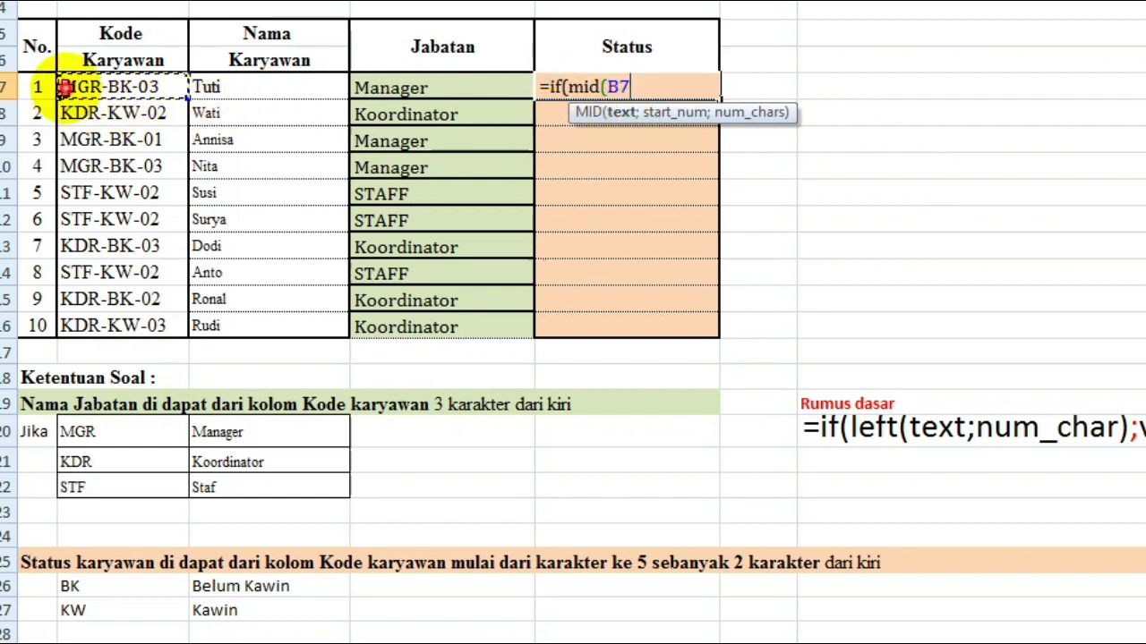
pyautogui.click(66, 87)
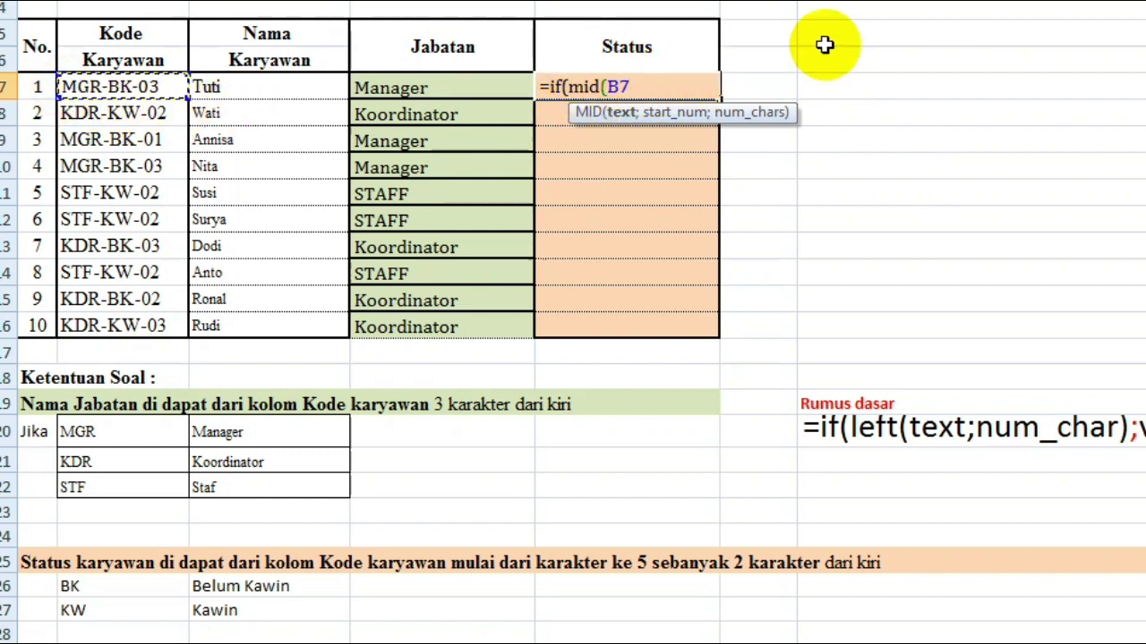
# Step: Complete the MID function in E7 with start position 5 and 2 characters, and compare its result with "BK"
pyautogui.write(';')
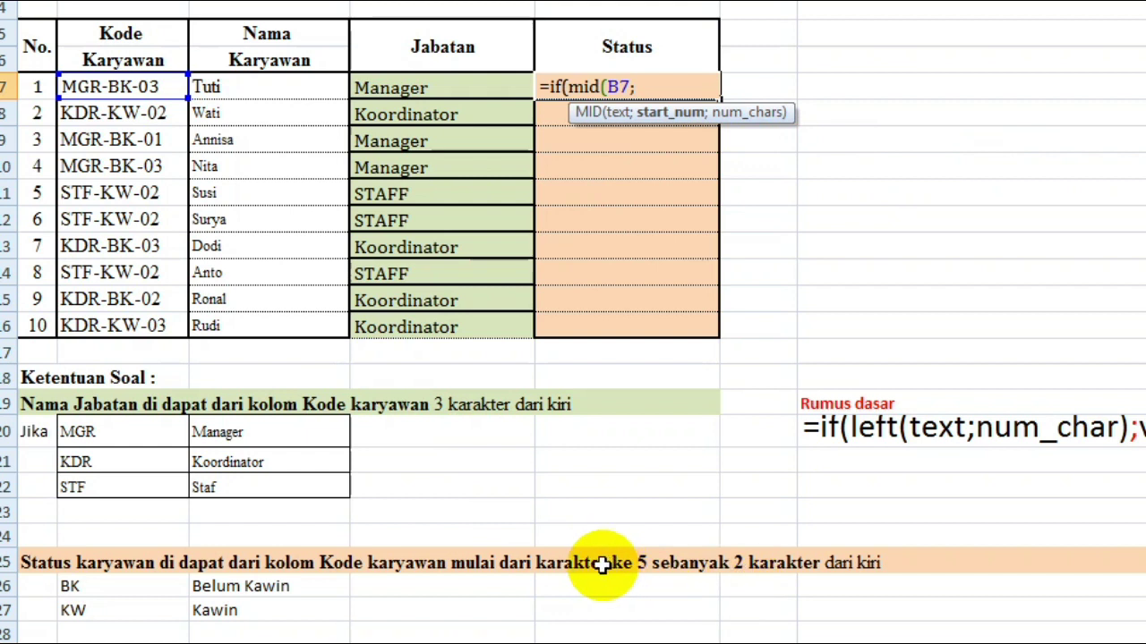
pyautogui.write('5')
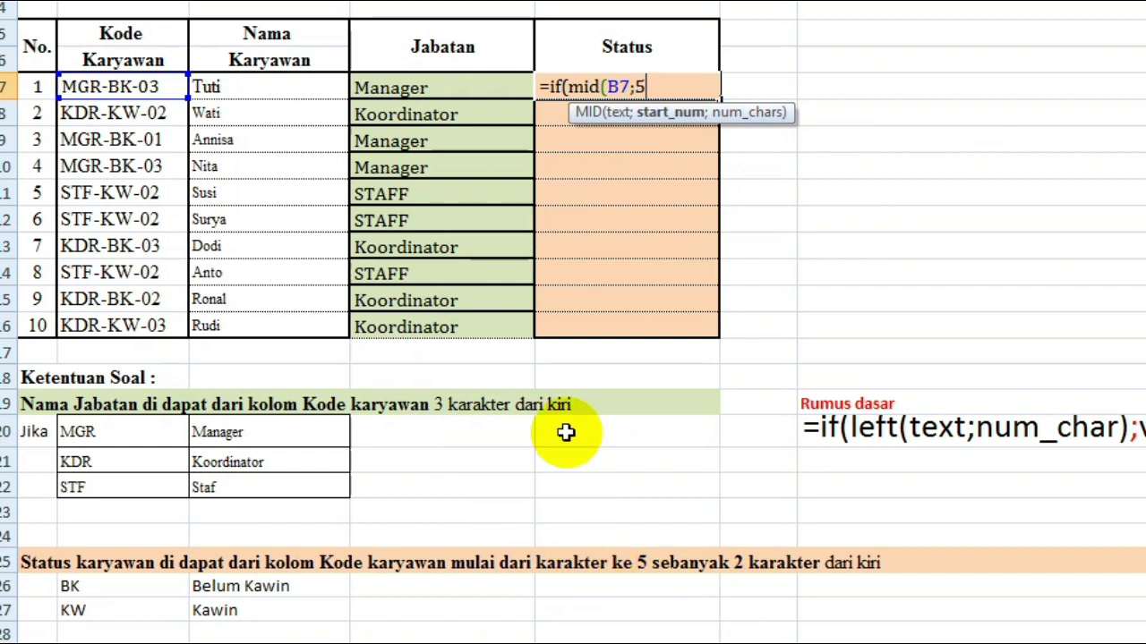
pyautogui.write(';')
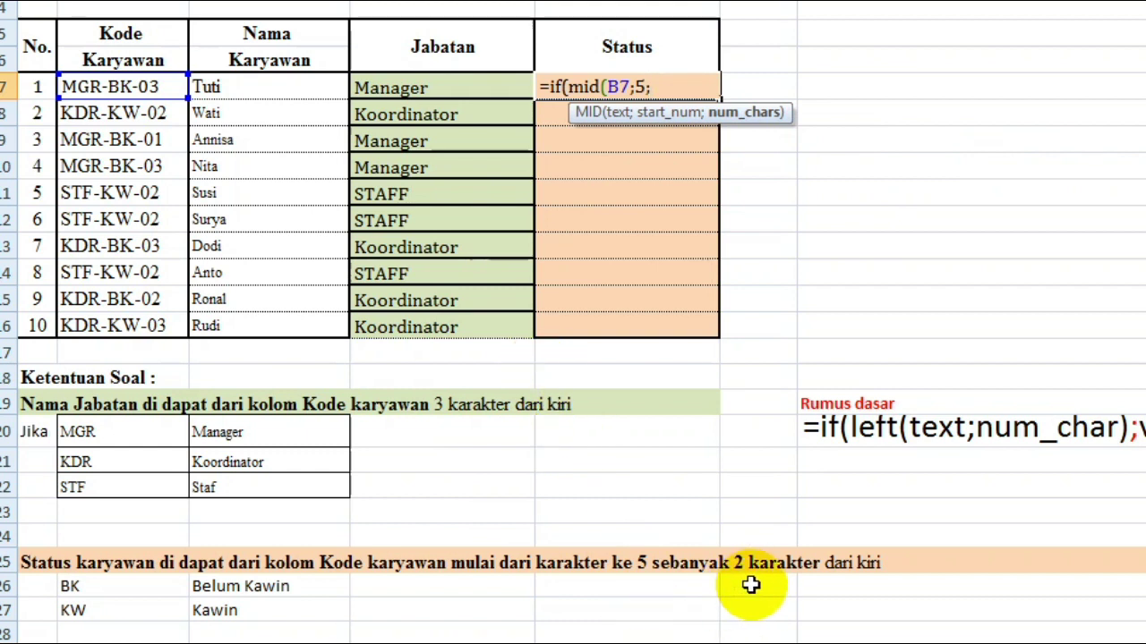
pyautogui.write('2')
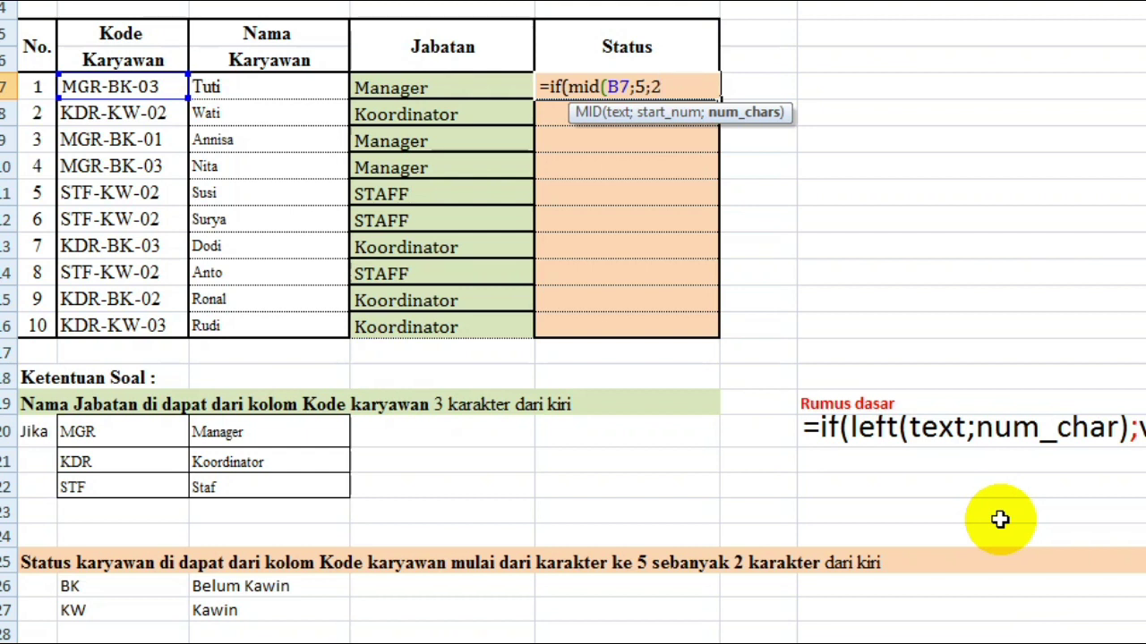
pyautogui.write(')')
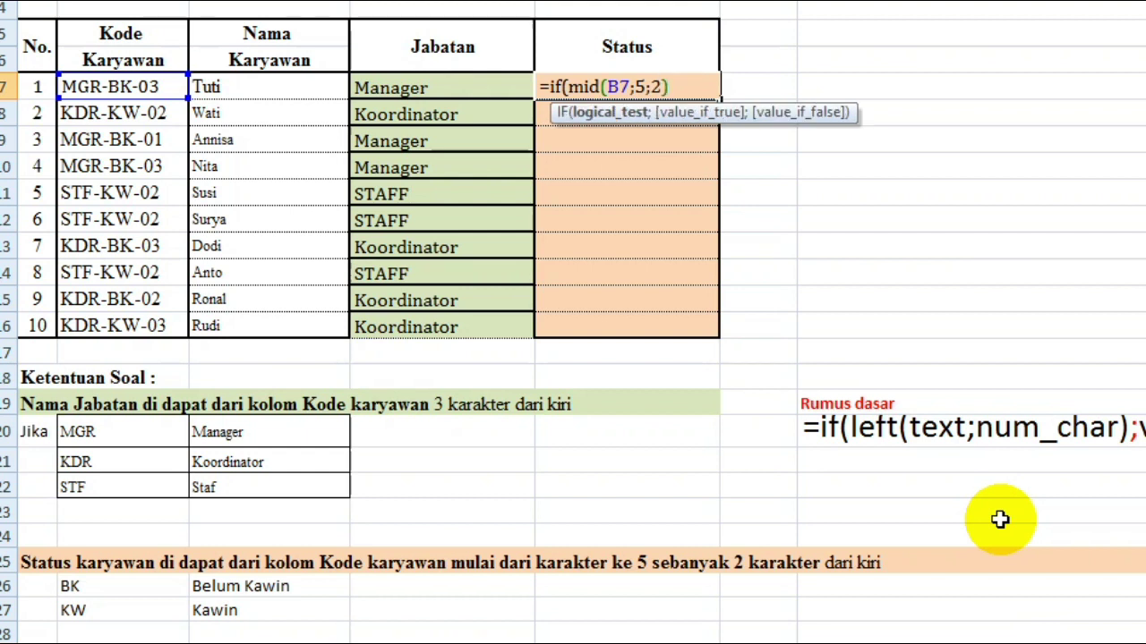
pyautogui.write('="BK";')
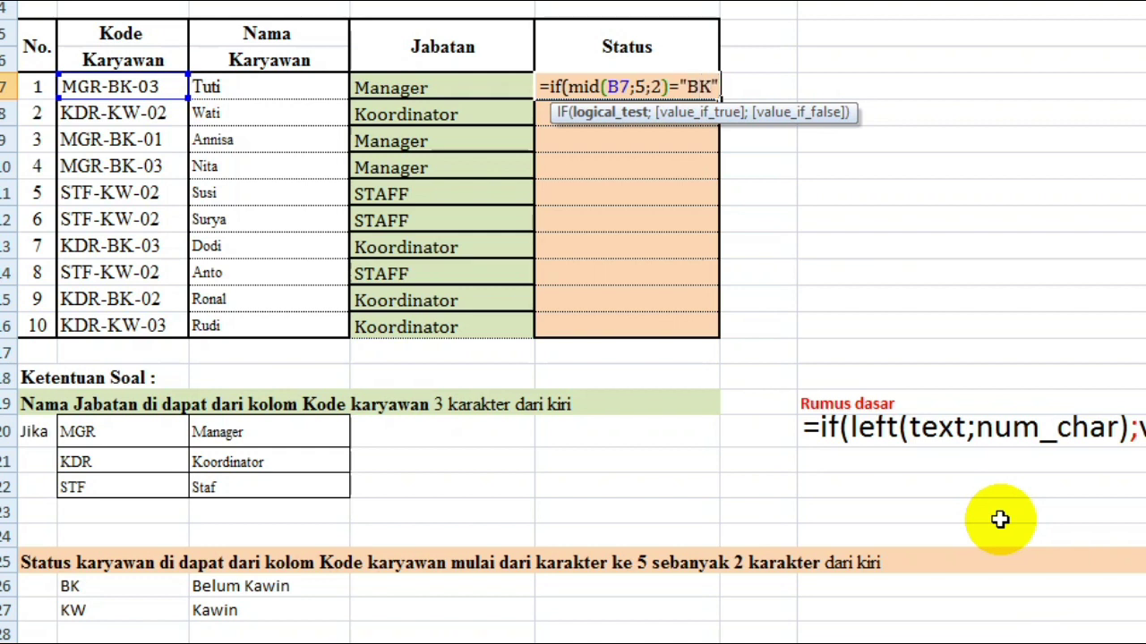
# Step: Set the value-if-true of the IF formula in E7 to "Belum Kawin" and continue to its value-if-false argument
pyautogui.write('"Belum Kawin')
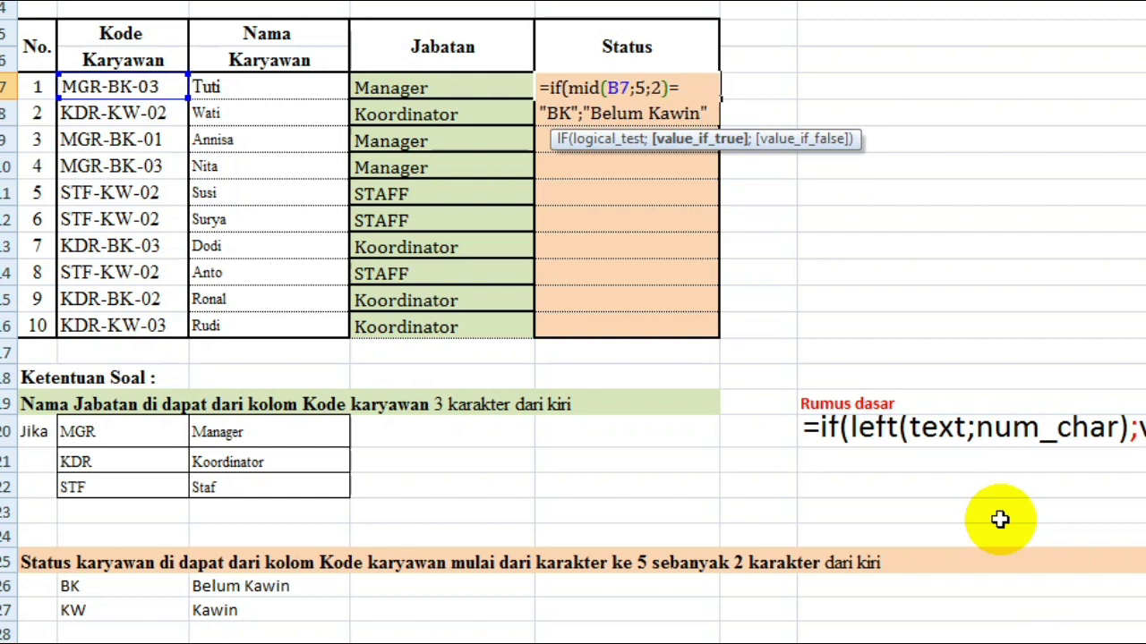
pyautogui.write('";')
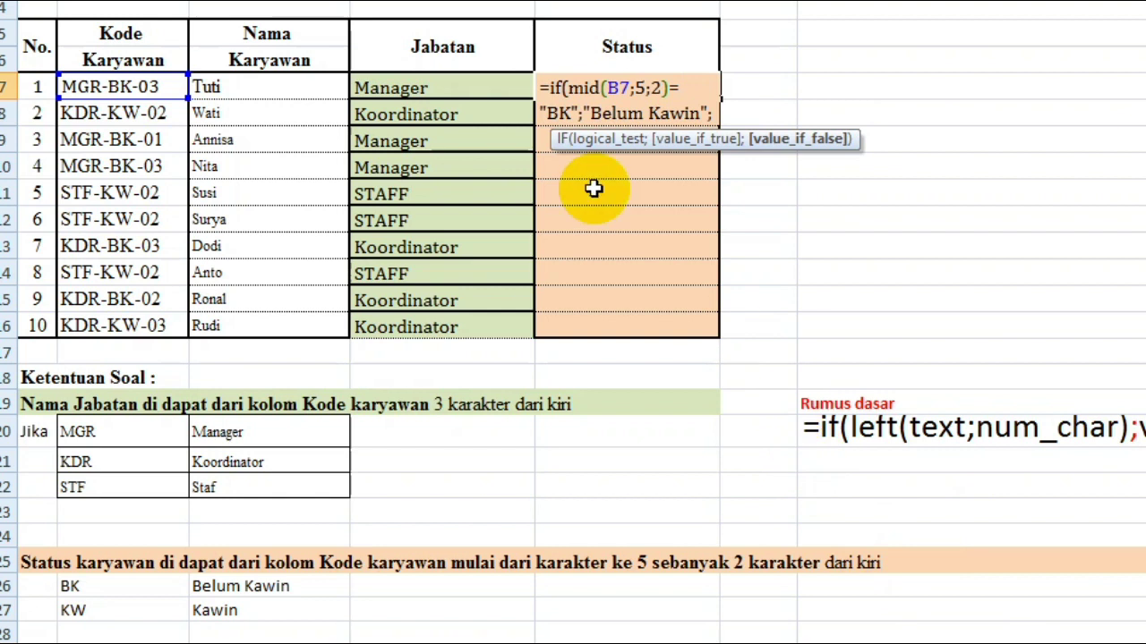
pyautogui.moveTo(552, 88); pyautogui.dragTo(724, 102)
pyautogui.click(726, 111)
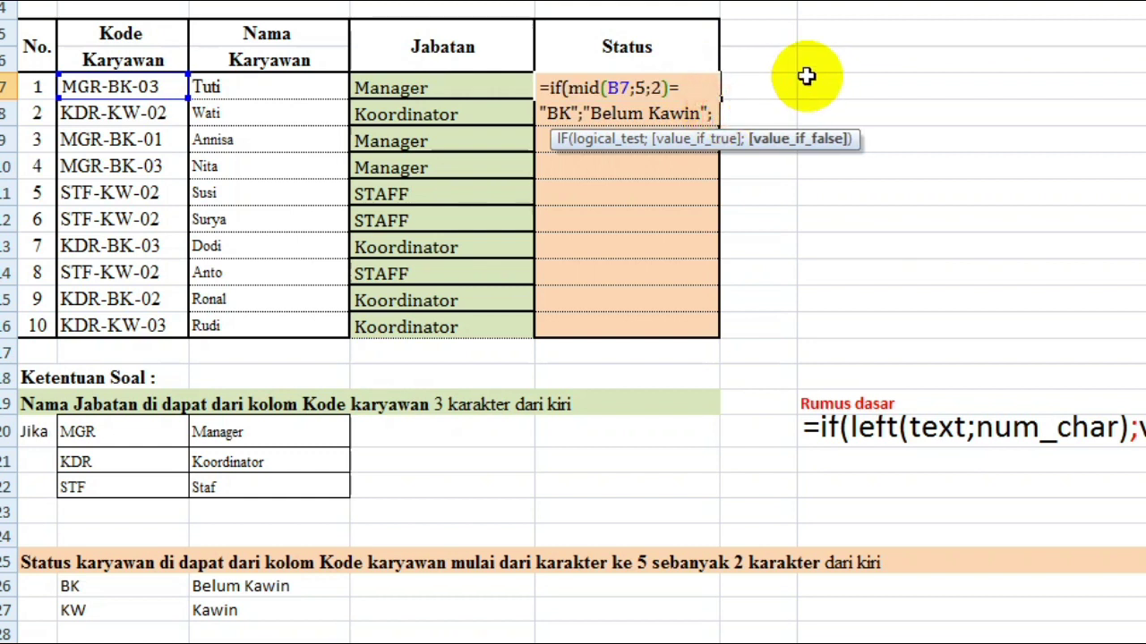
# Step: Nest a second IF in E7 that returns "Kawin" when mid(B7;5;2) equals "KW", and complete the formula
pyautogui.write('if')
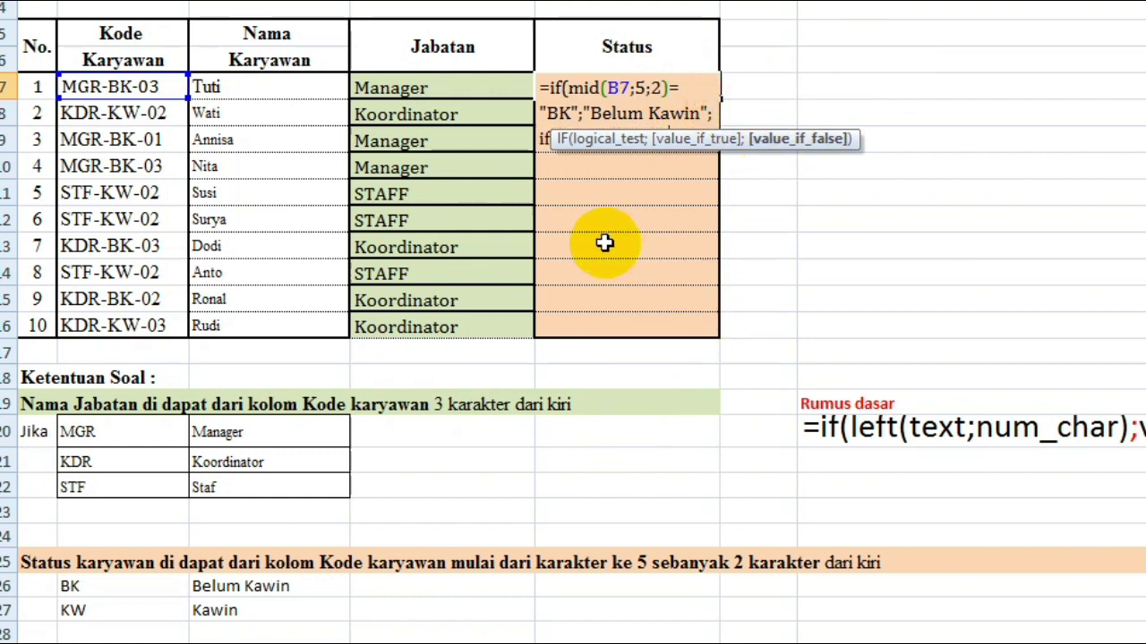
pyautogui.hotkey('ctrl', 'v')
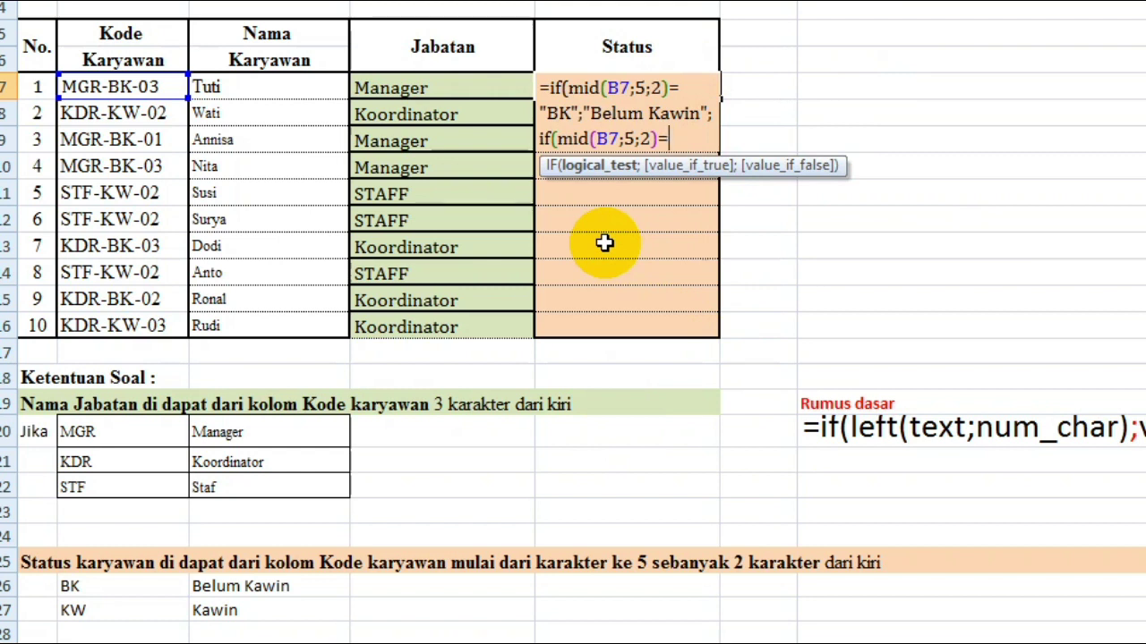
pyautogui.write('"KW"')
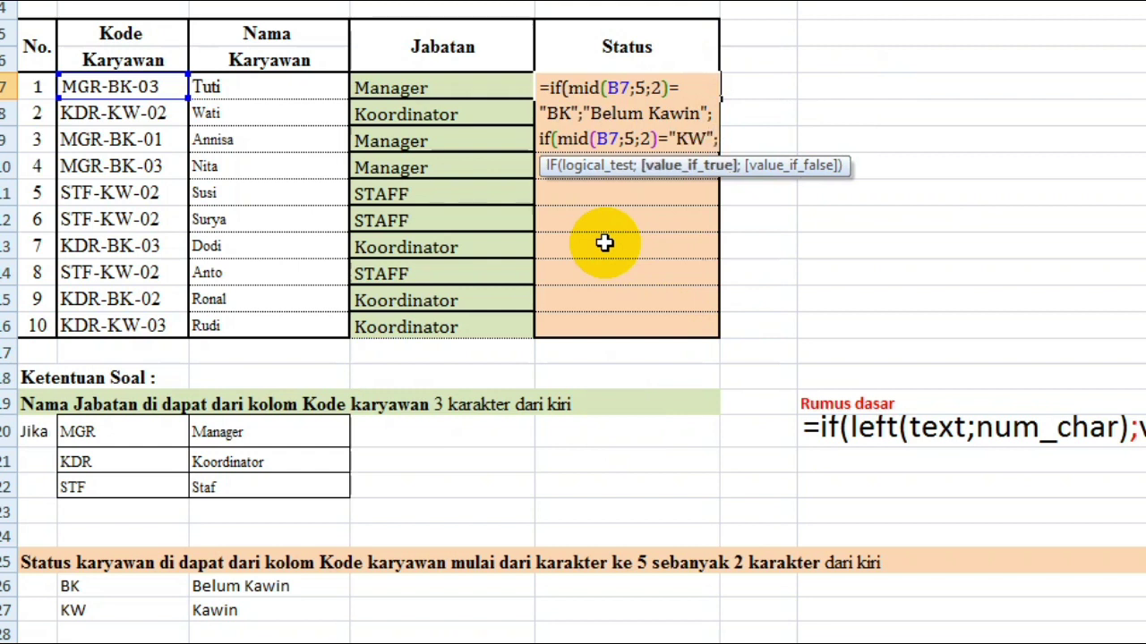
pyautogui.write(';"Kawin')
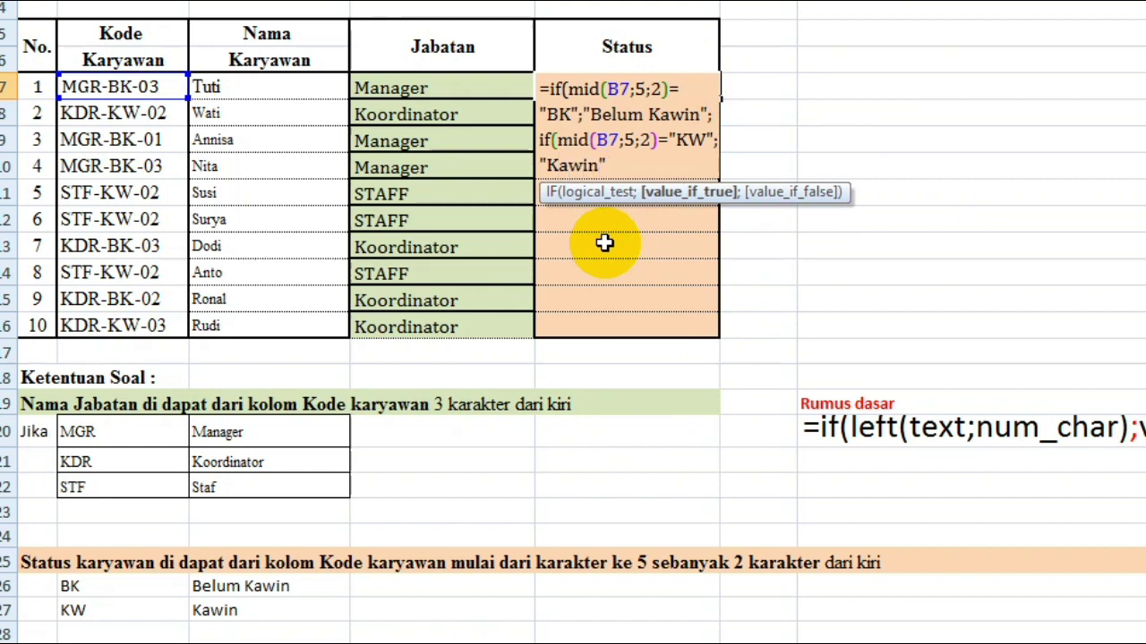
pyautogui.write('"))')
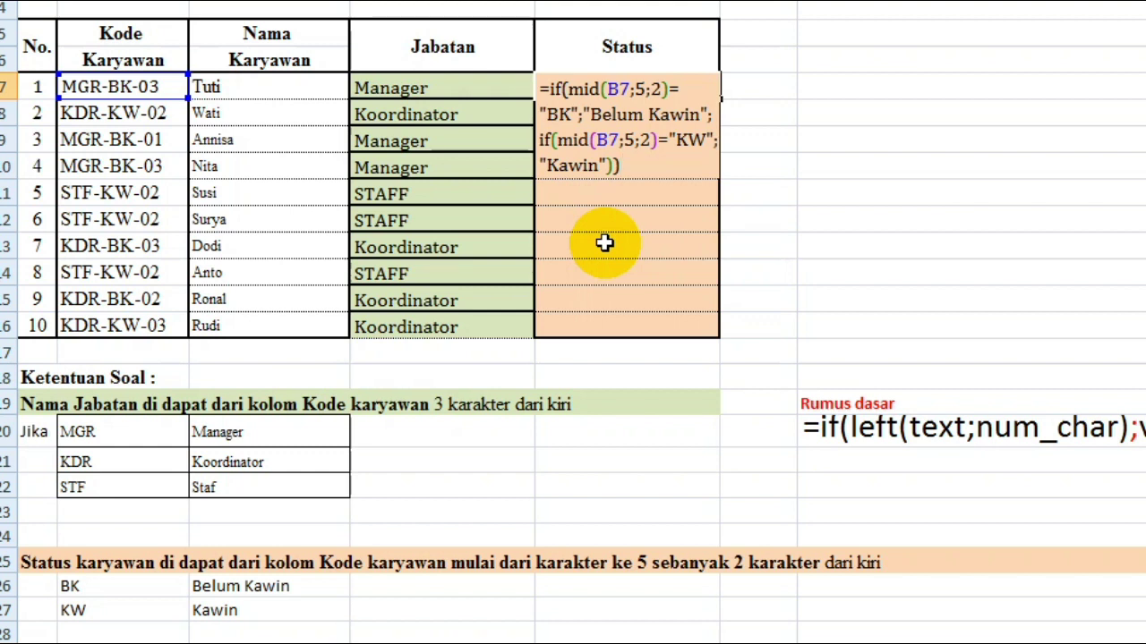
pyautogui.press('Return')
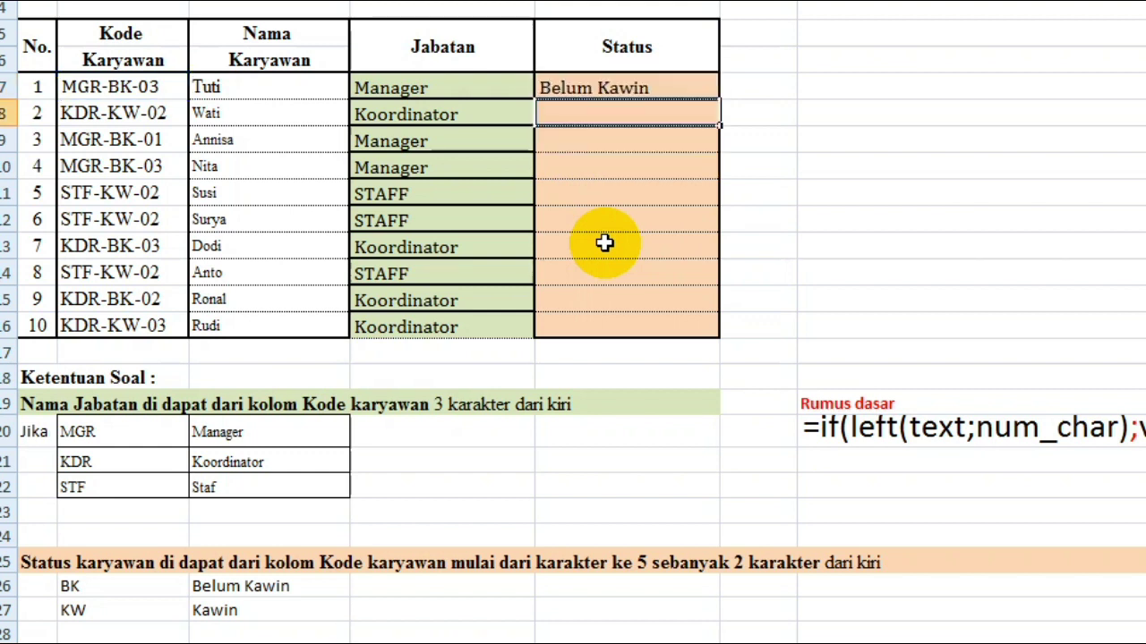
# Step: Change the employee code in B7 to MGR-bK-03
pyautogui.click(117, 86)
pyautogui.press('BackSpace')
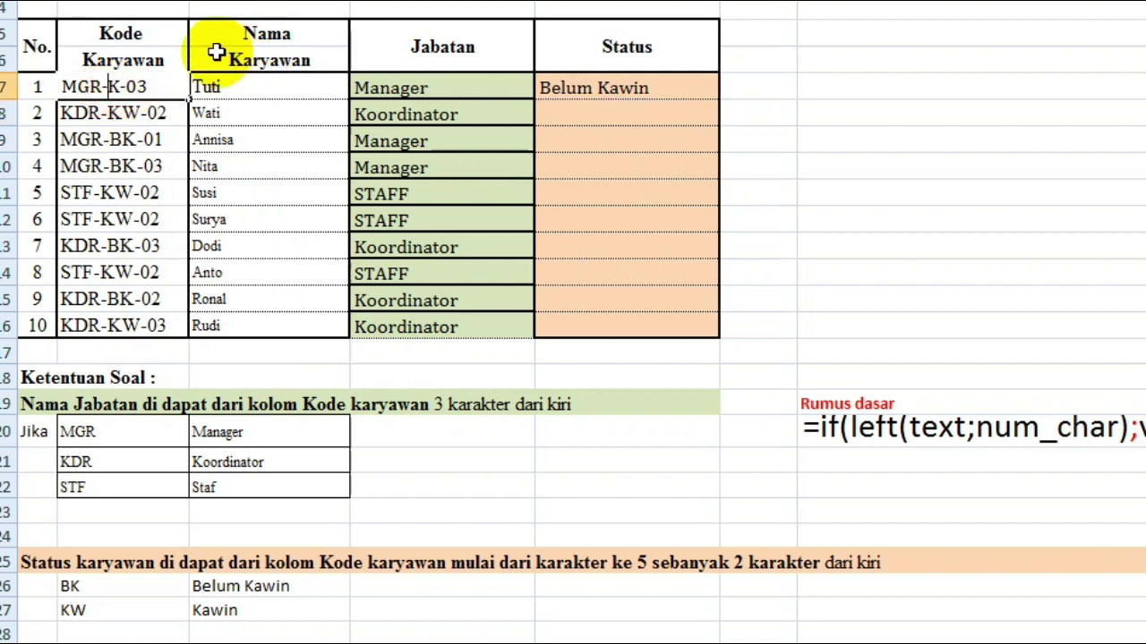
pyautogui.write('b')
pyautogui.press('Return')
pyautogui.press('Up')
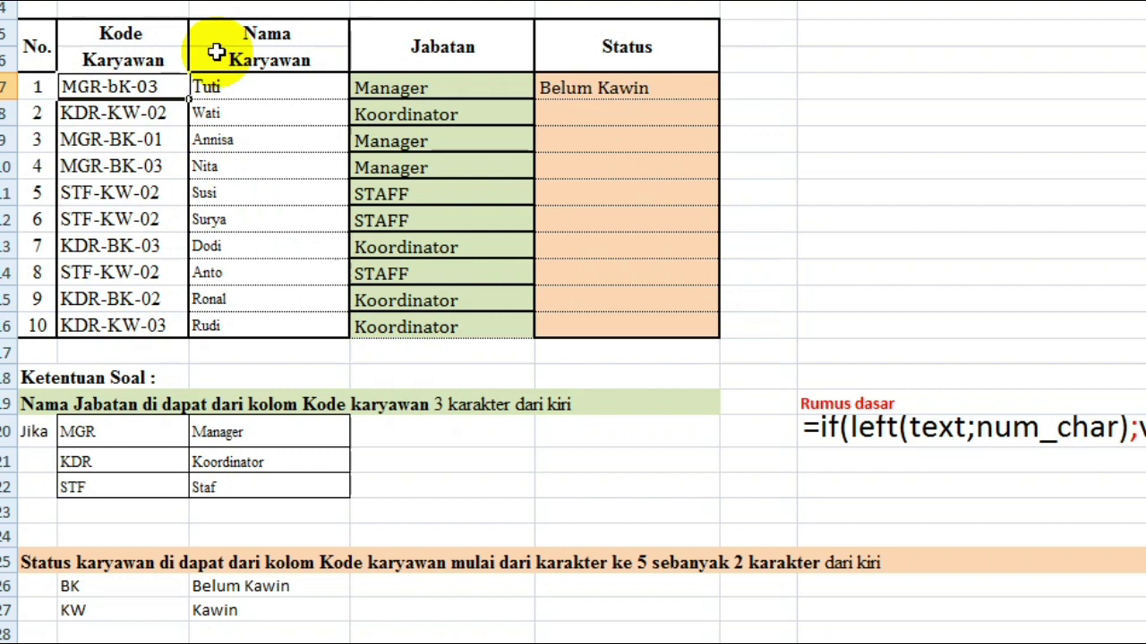
# Step: Test the Status formula by changing the employee code in B7 to MGR-kw-03
pyautogui.press('F2')
pyautogui.press('Left')
pyautogui.press('Left')
pyautogui.press('Left')
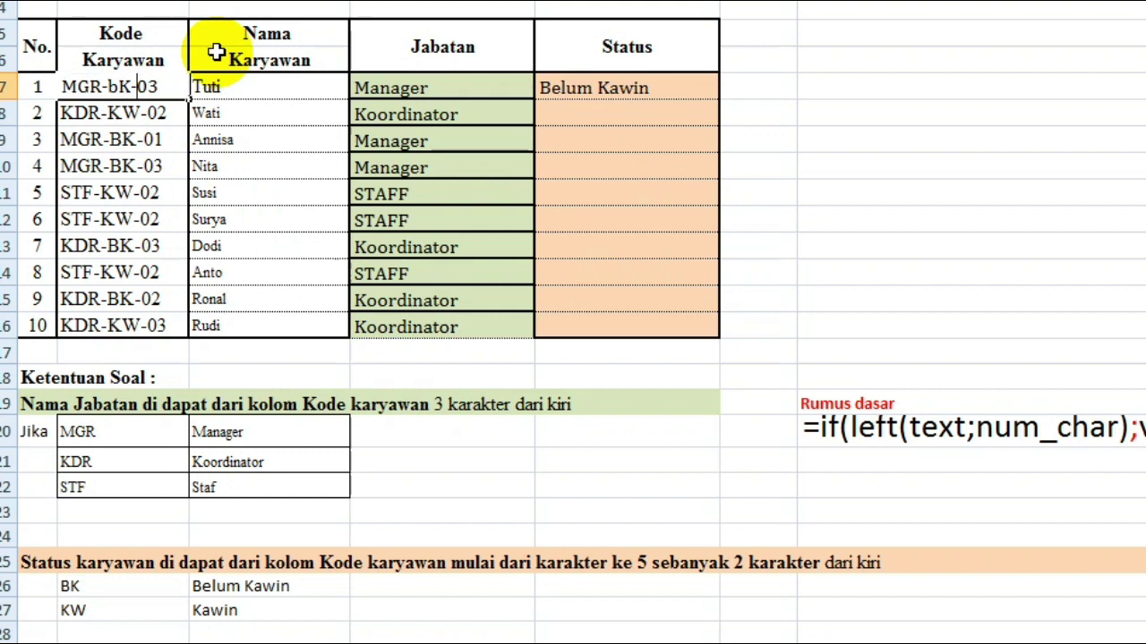
pyautogui.press('BackSpace')
pyautogui.press('BackSpace')
pyautogui.write('kw')
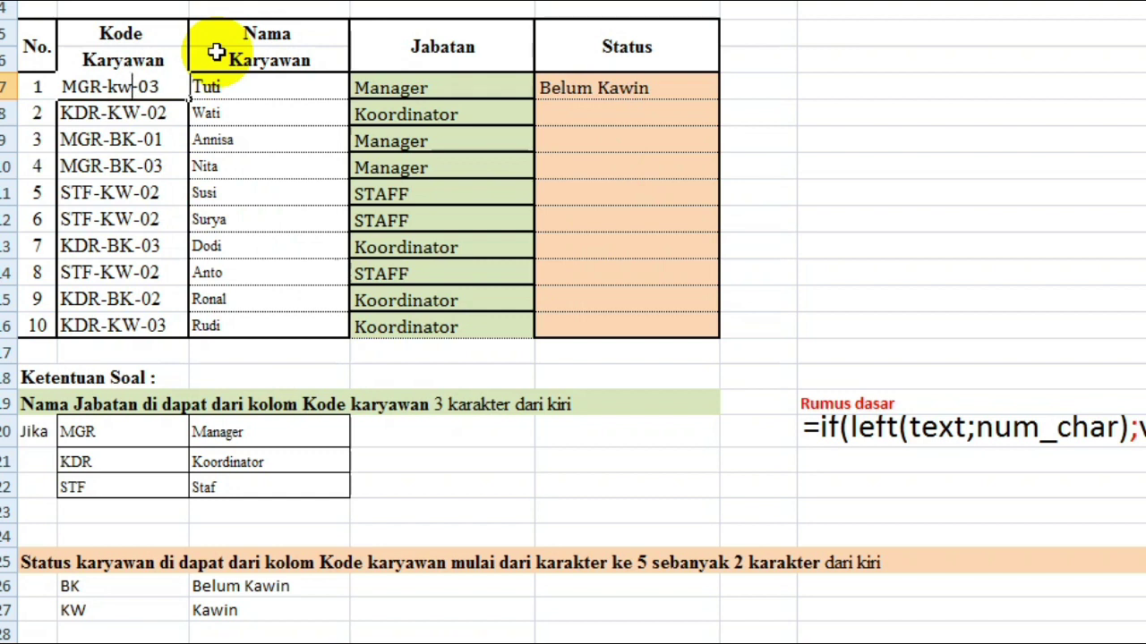
pyautogui.press('Return')
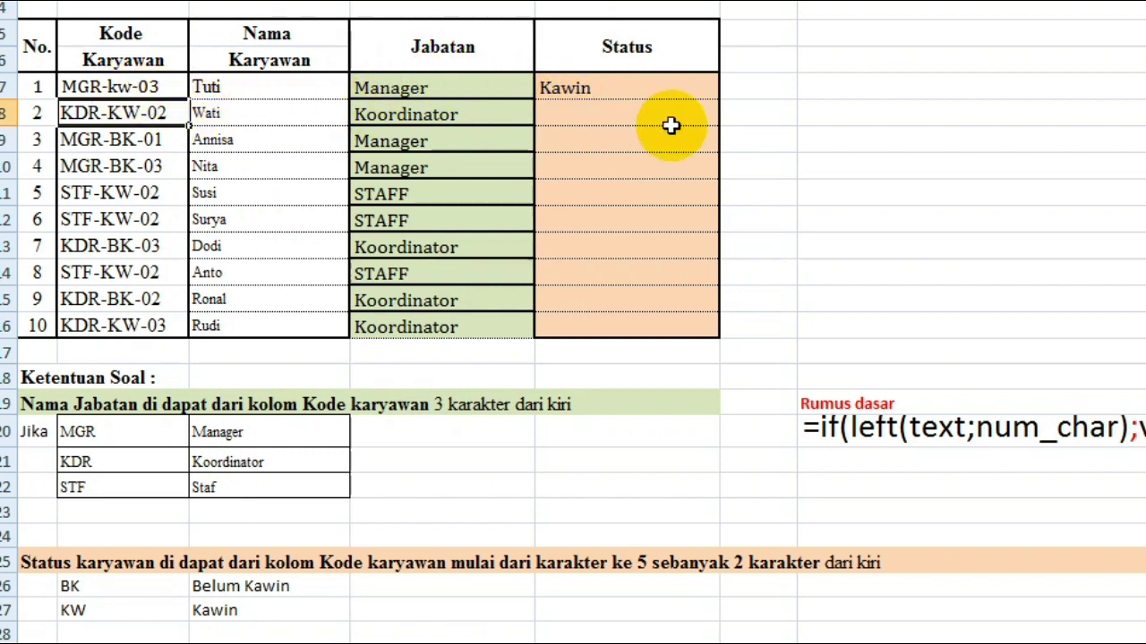
# Step: Restore the employee code in B7 to MGR-BK-03
pyautogui.click(126, 87)
pyautogui.doubleClick(126, 86)
pyautogui.press('BackSpace')
pyautogui.press('BackSpace')
pyautogui.write('BK')
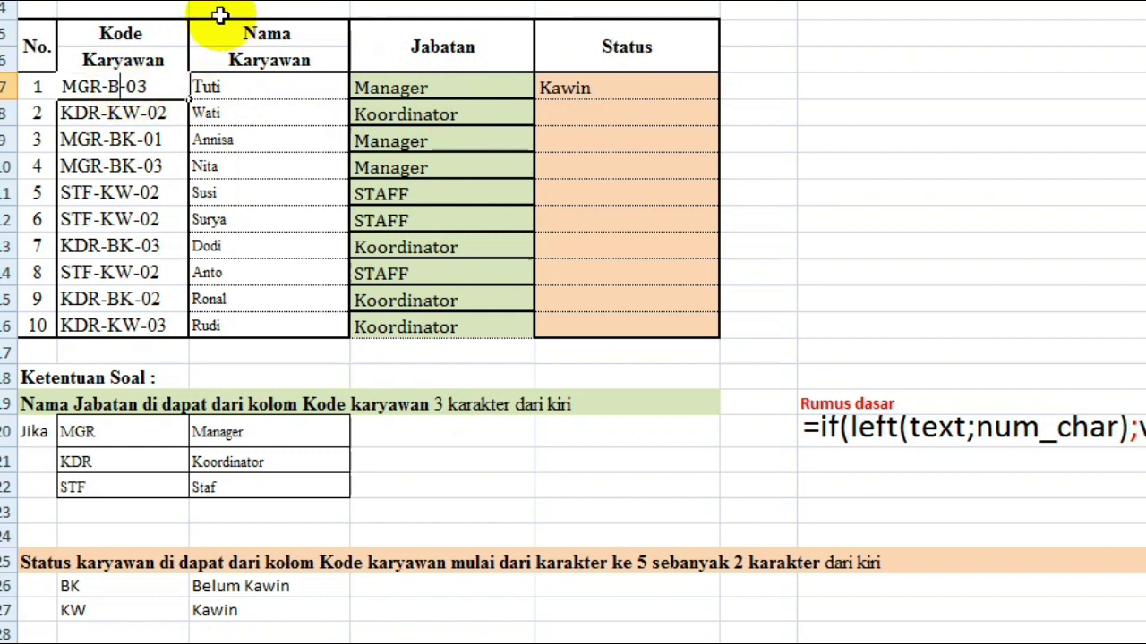
pyautogui.press('Return')
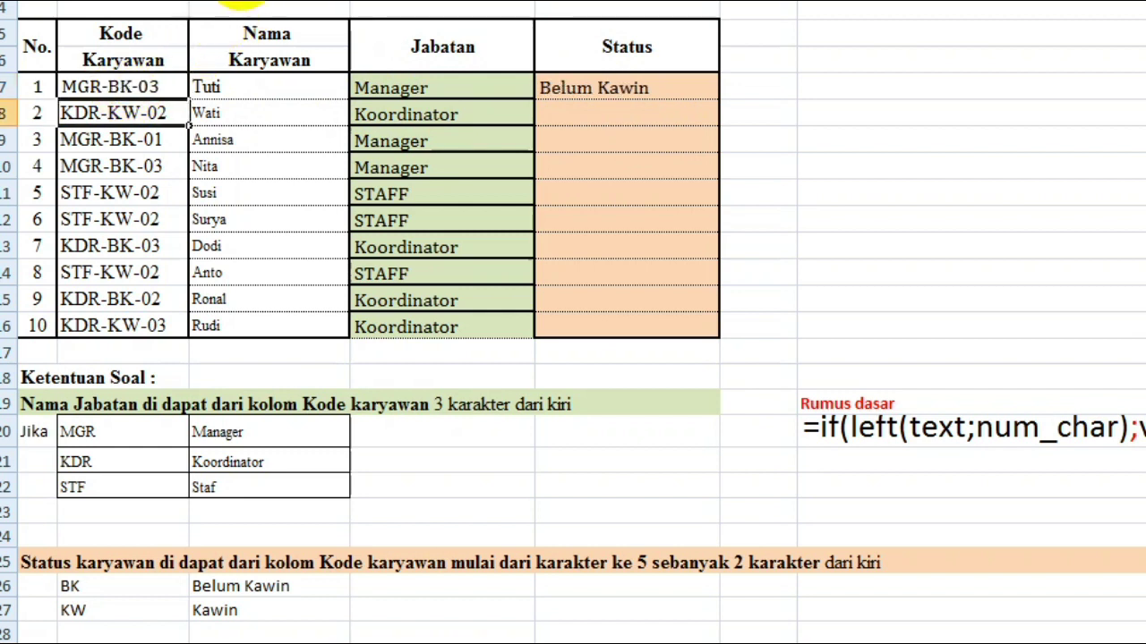
# Step: Fill the E7 Status formula down the column through employee number 10 in E16
pyautogui.click(642, 92)
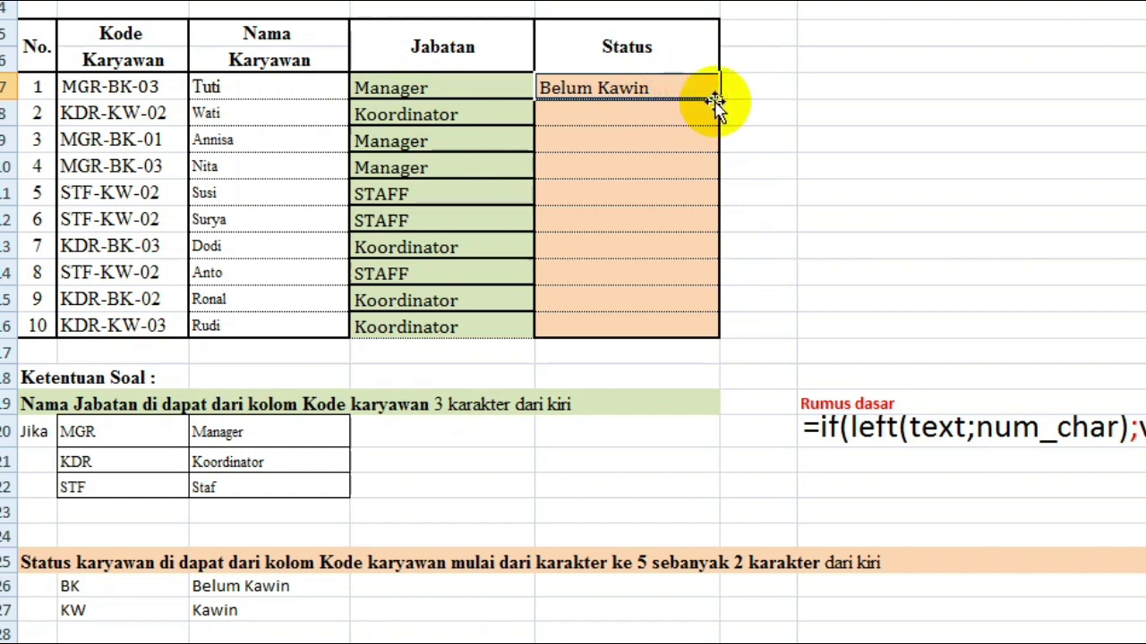
pyautogui.moveTo(717, 98); pyautogui.dragTo(719, 340)
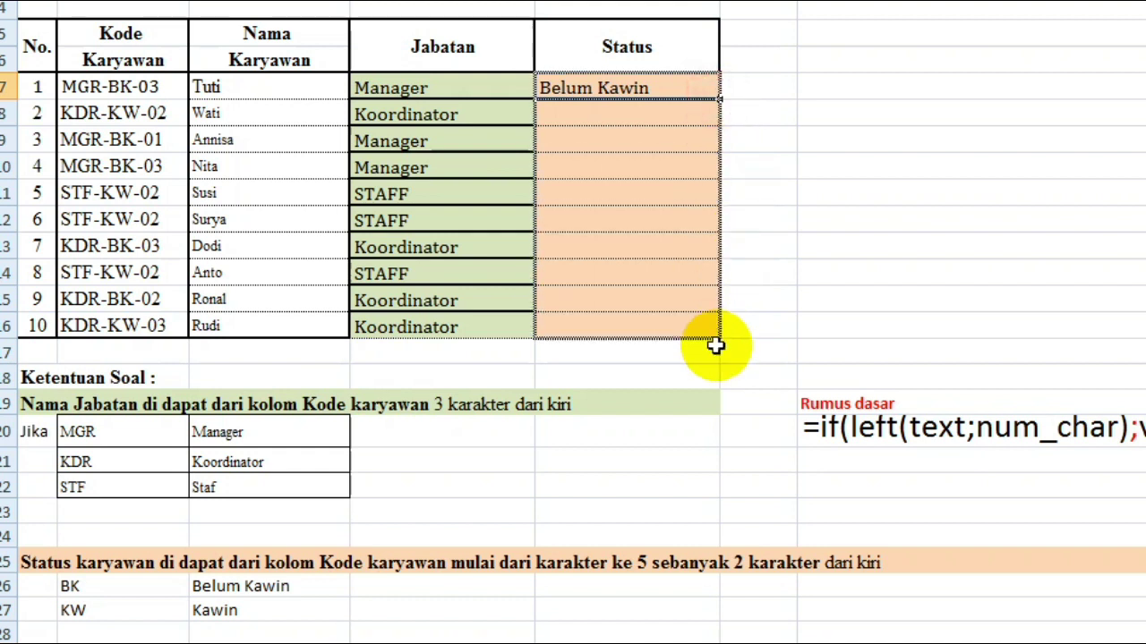
pyautogui.click(848, 280)
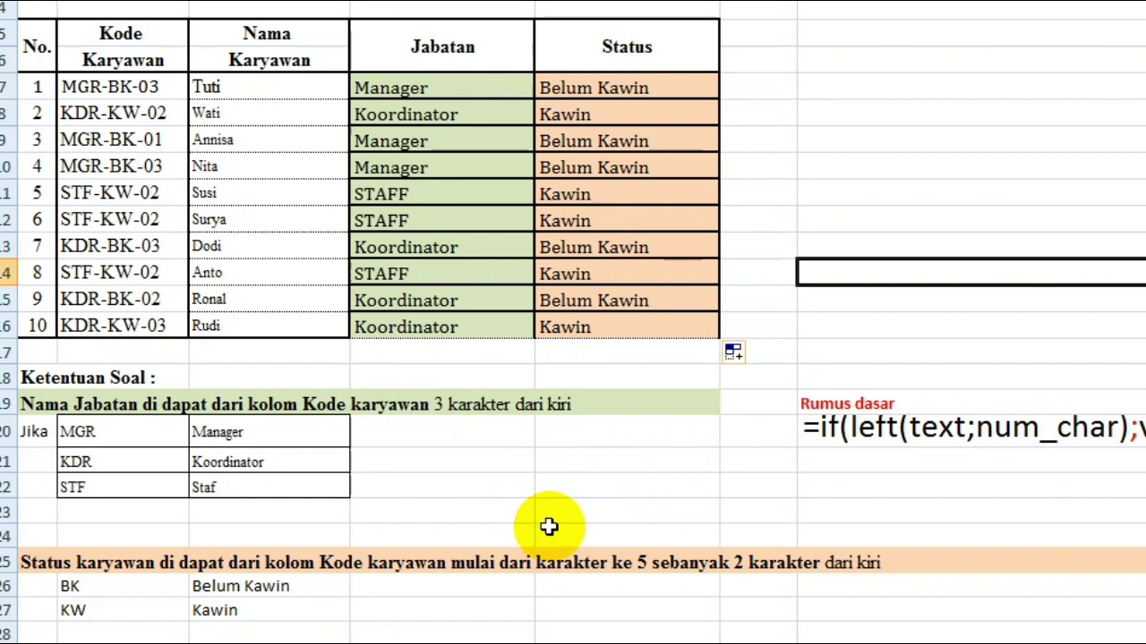
pyautogui.hotkey('alt', 'Tab')
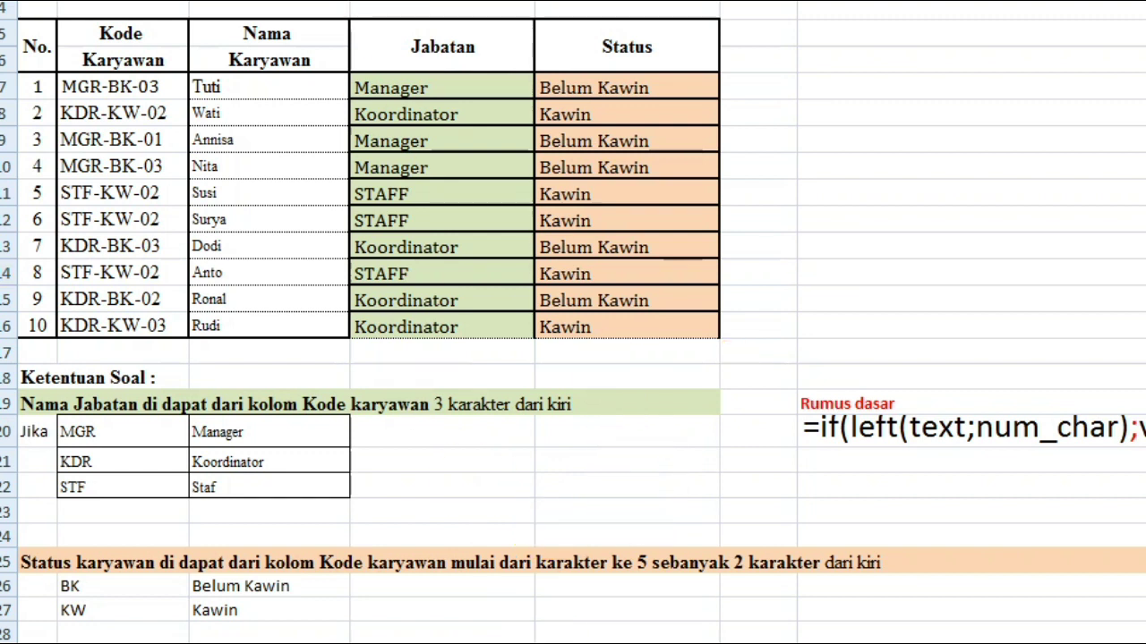